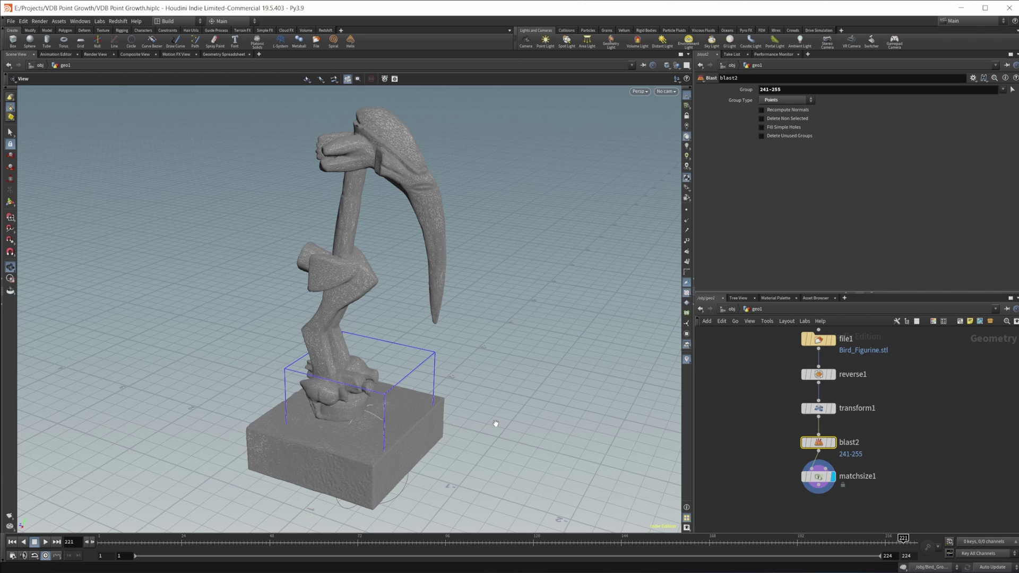
- Orbit around the bird figurine and pan the network down to matchsize1
drag(519, 442, 446, 434)
drag(361, 441, 377, 451)
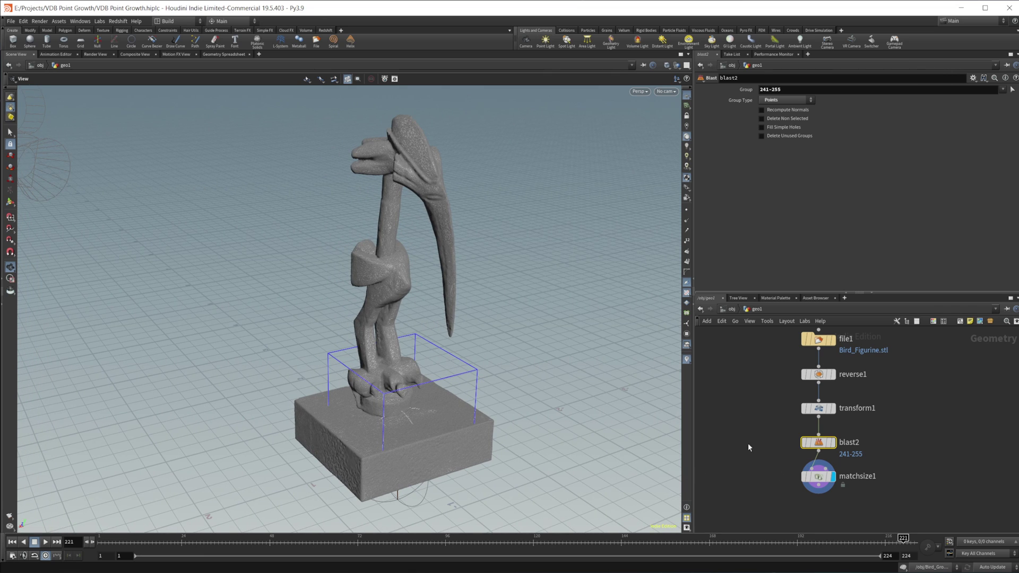
middle_drag(756, 454, 752, 429)
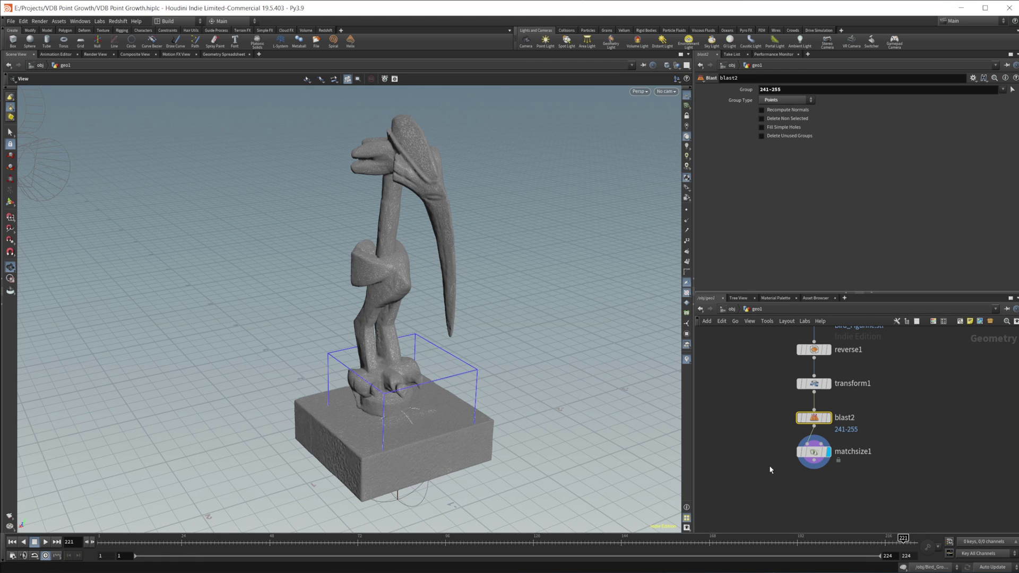
middle_drag(769, 465, 763, 412)
middle_drag(802, 462, 792, 454)
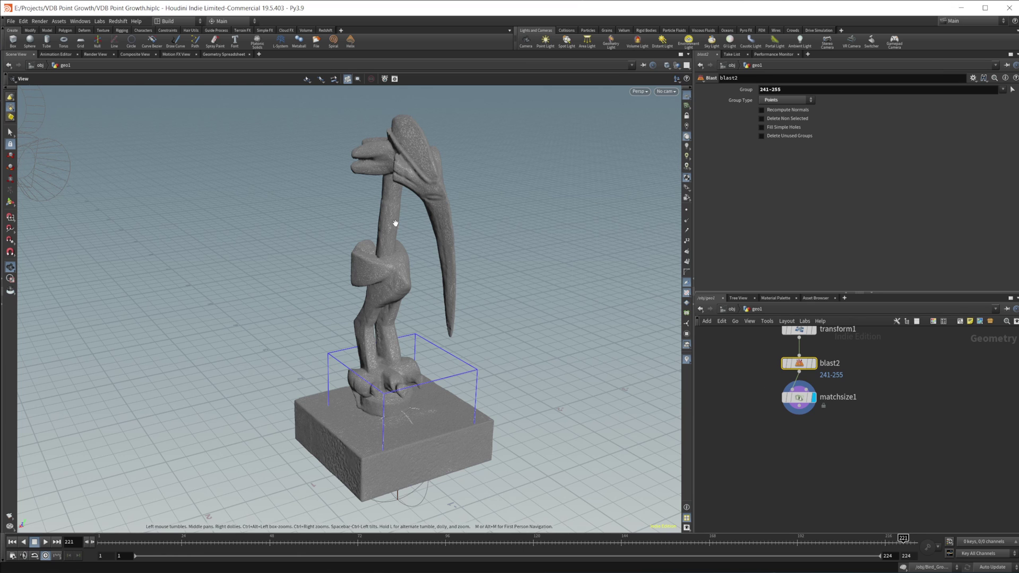
- Add a Points from Volume node under matchsize1 and make it the displayed node
key(Tab)
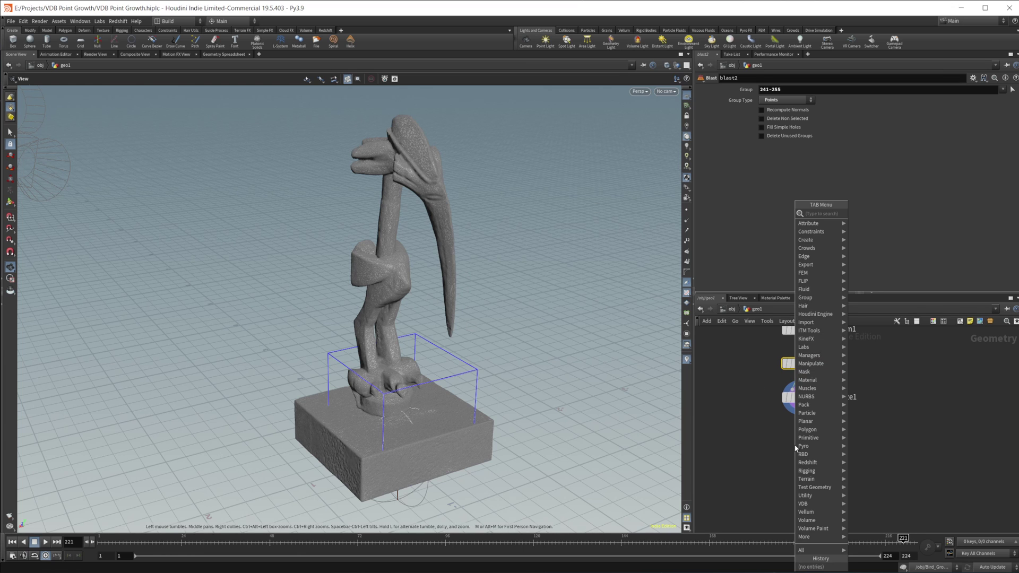
text(point fr)
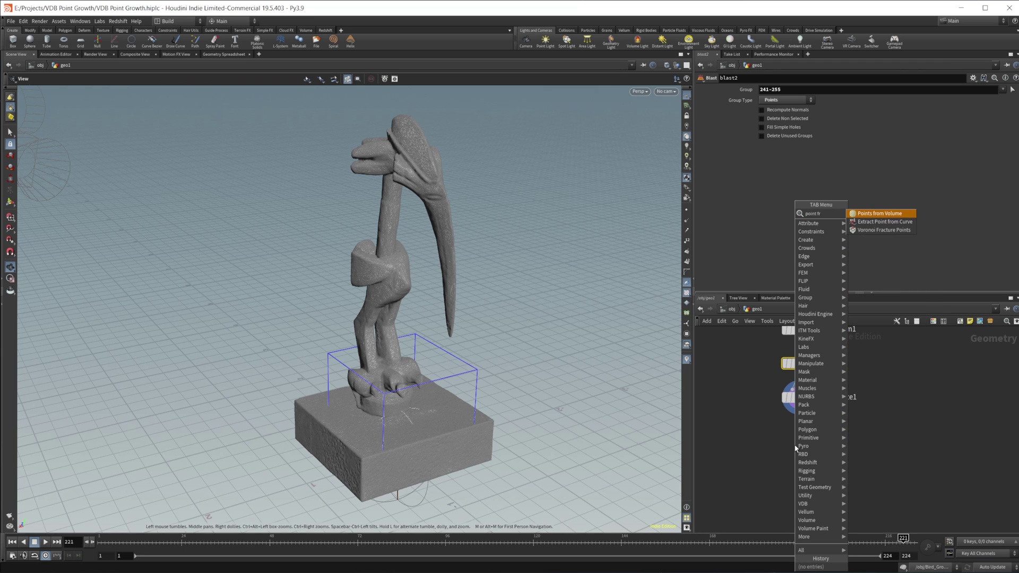
key(Return)
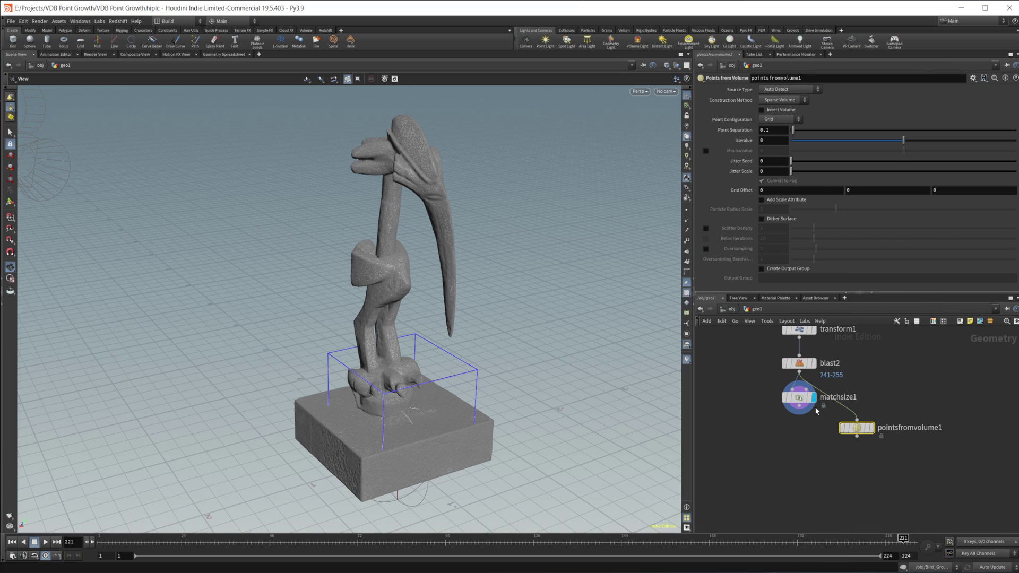
drag(863, 433, 805, 445)
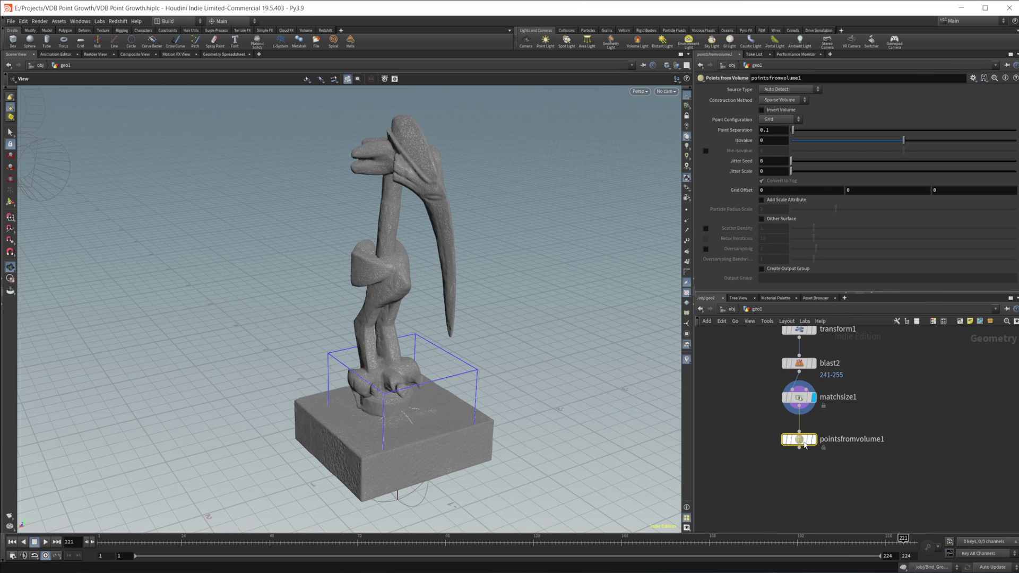
click(813, 440)
- Append a Null node (null1) below pointsfromvolume1
middle_drag(793, 510, 792, 478)
key(Tab)
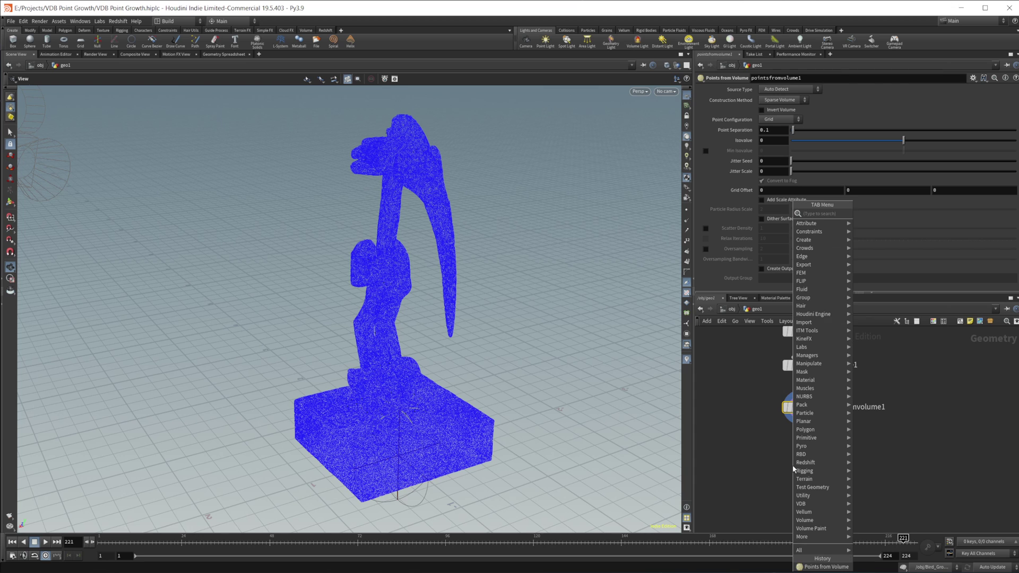
text(null)
key(Return)
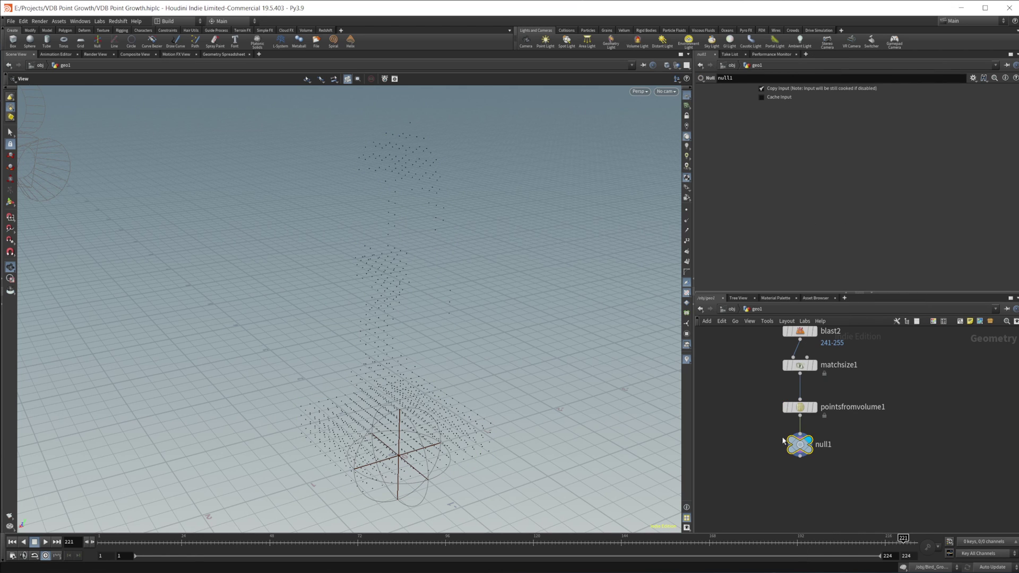
click(799, 407)
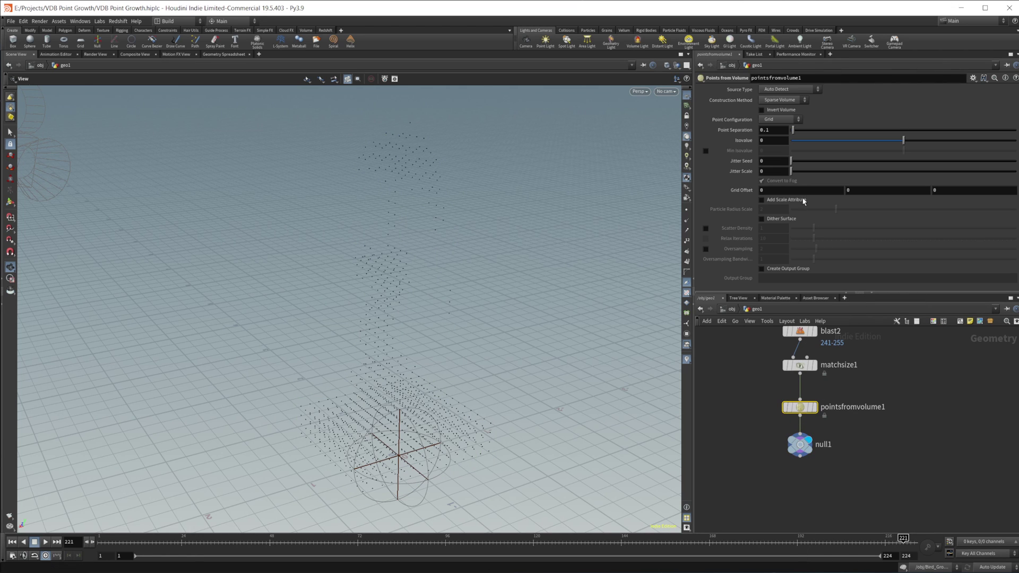
- Keep the Grid point configuration and set point separation to 0.02
click(783, 120)
click(785, 128)
alt+drag(424, 345, 513, 332)
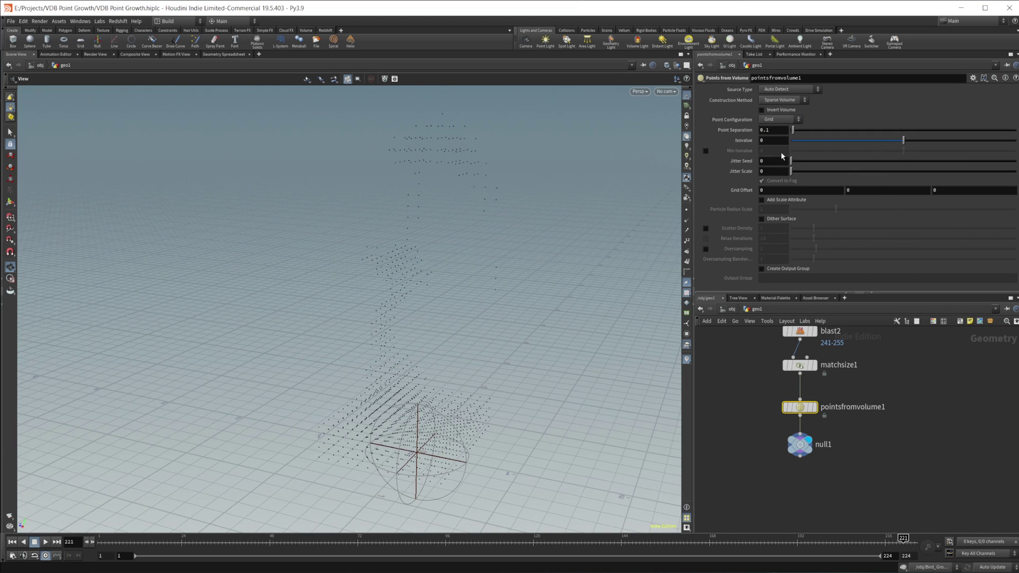
click(785, 132)
text(0.02)
key(Return)
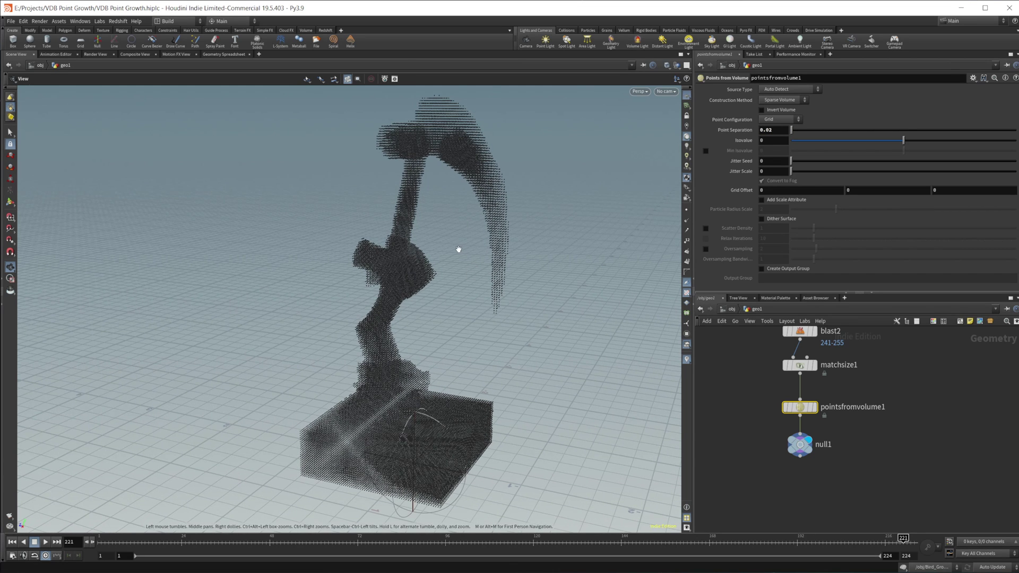
mouse_move(457, 250)
mouse_down()
mouse_move(414, 245)
mouse_move(446, 279)
mouse_up()
drag(430, 337, 460, 333)
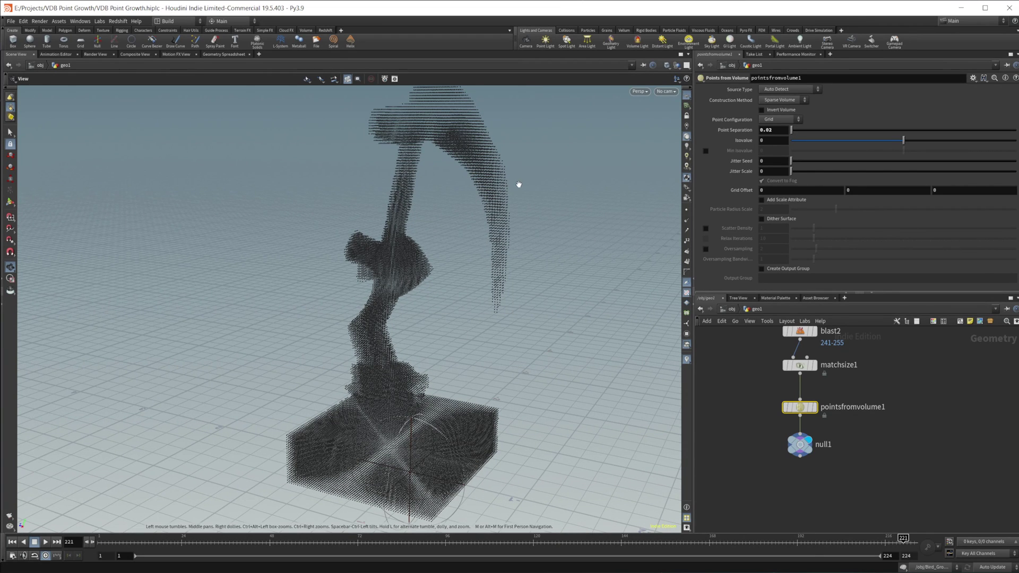
- Raise pointsfromvolume1's jitter seed to about 3.01
mouse_move(821, 160)
mouse_down()
mouse_move(858, 161)
mouse_move(813, 171)
mouse_up()
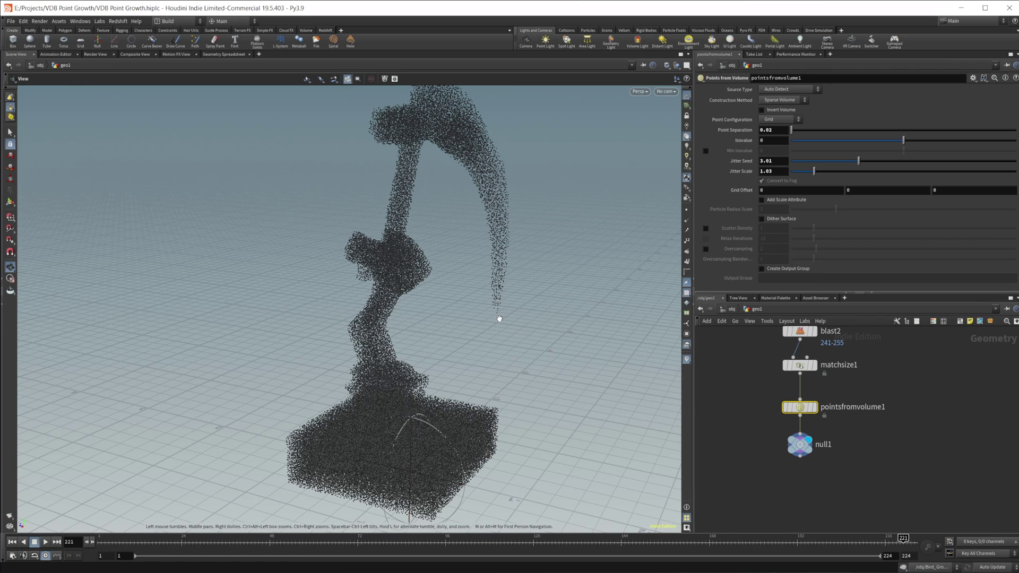
drag(449, 329, 429, 313)
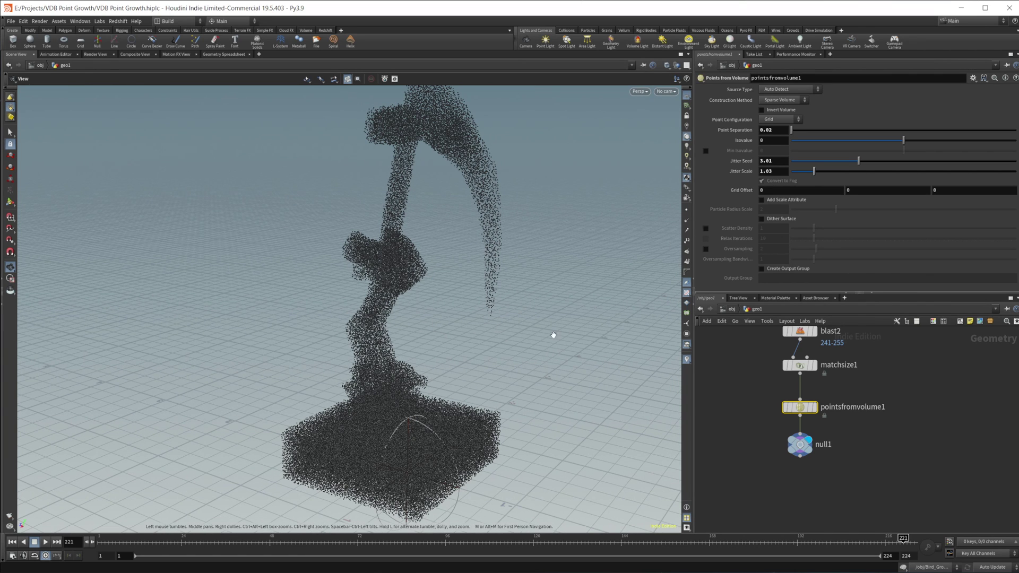
middle_drag(780, 468, 780, 424)
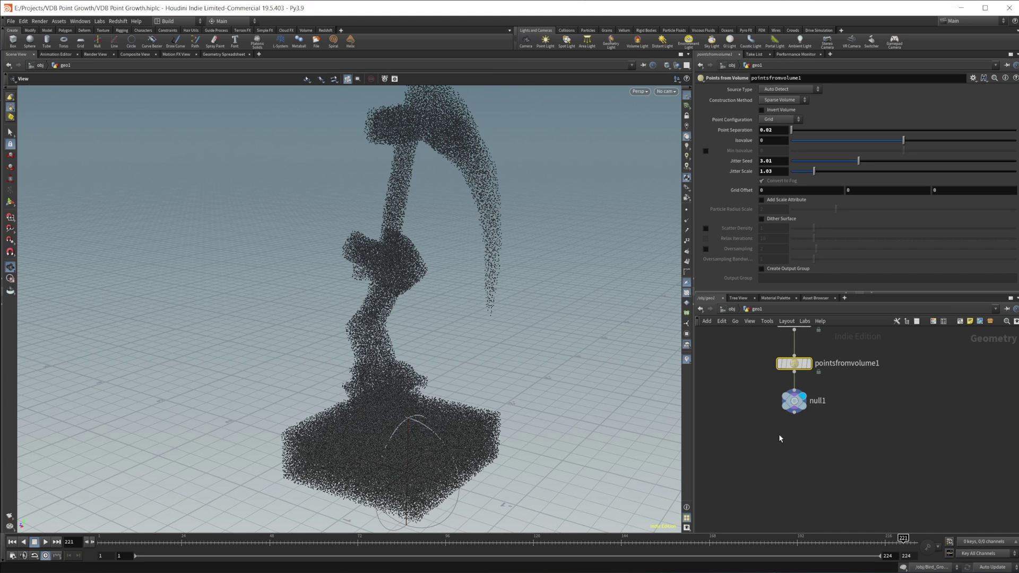
middle_drag(778, 434, 772, 419)
- Add color1 below null1 and set its point colour to black (0, 0, 0)
key(Tab)
text(color)
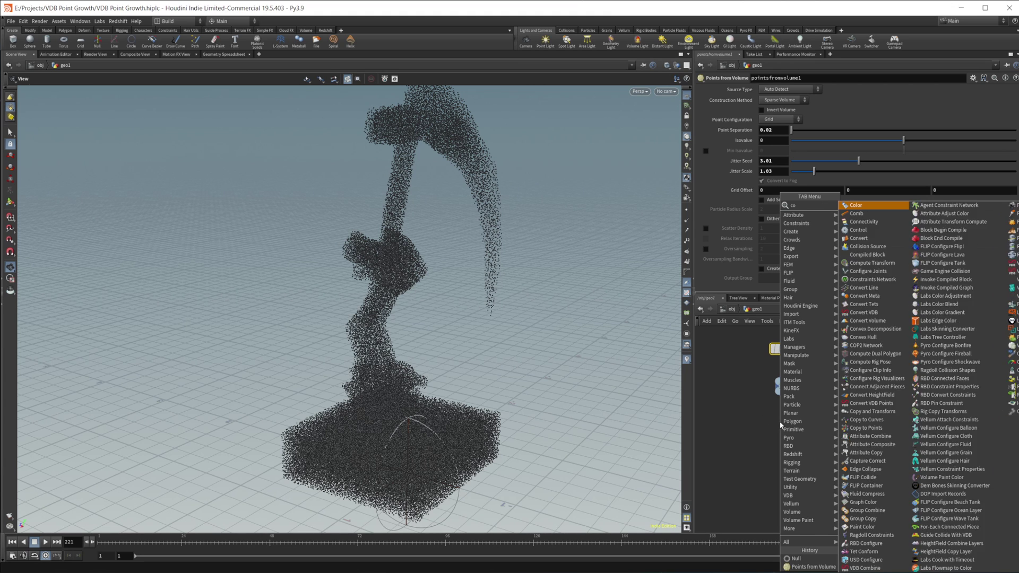
key(Return)
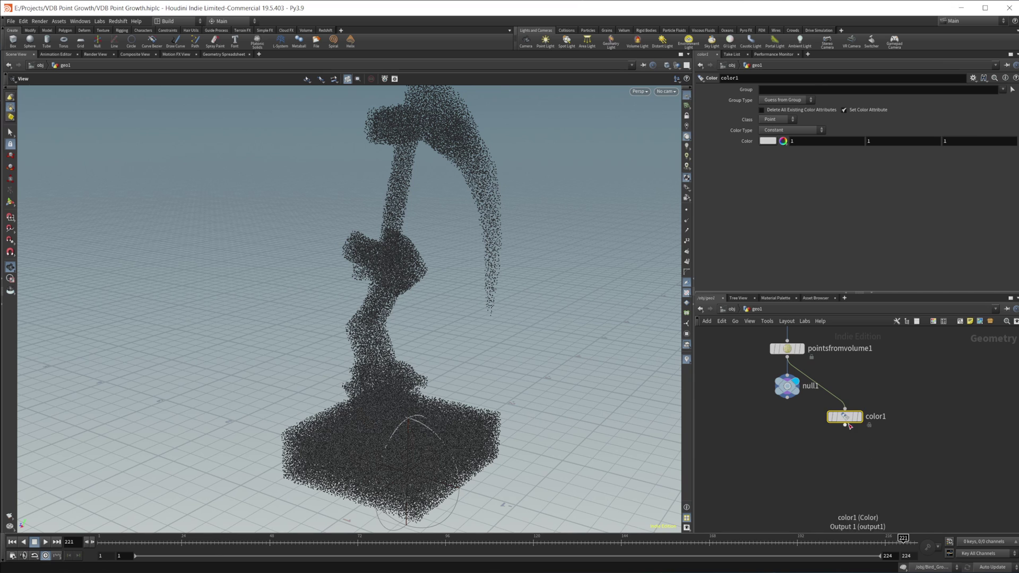
drag(846, 418, 788, 426)
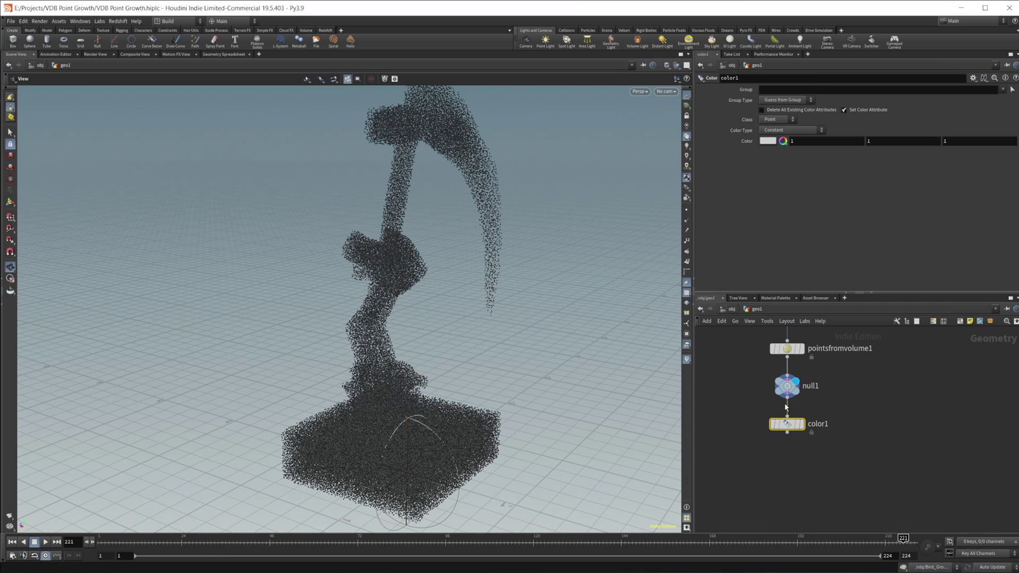
click(767, 140)
click(737, 130)
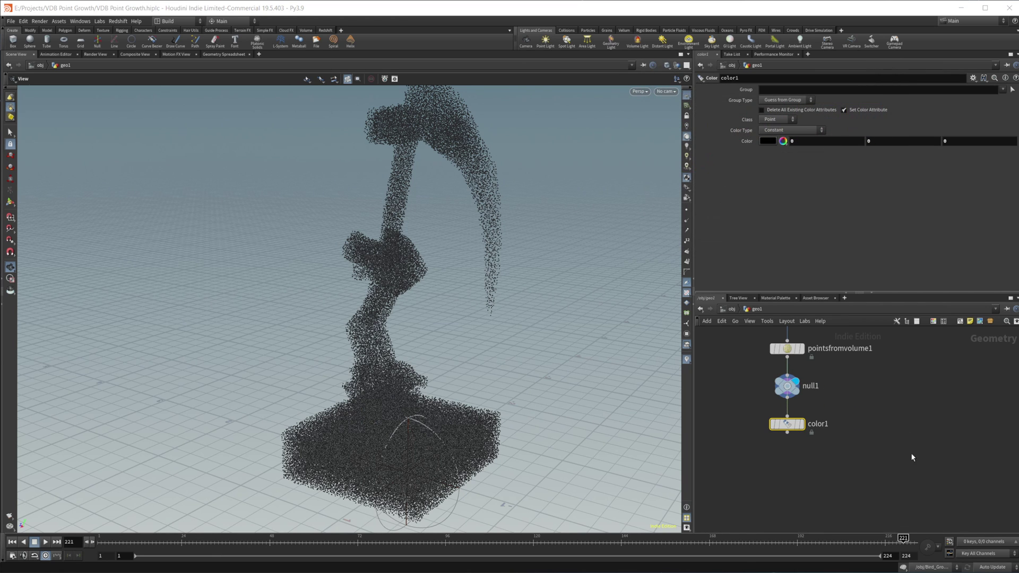
- Add group1 below color1 as a point group bounded by a sphere, with base group off
key(Tab)
text(group)
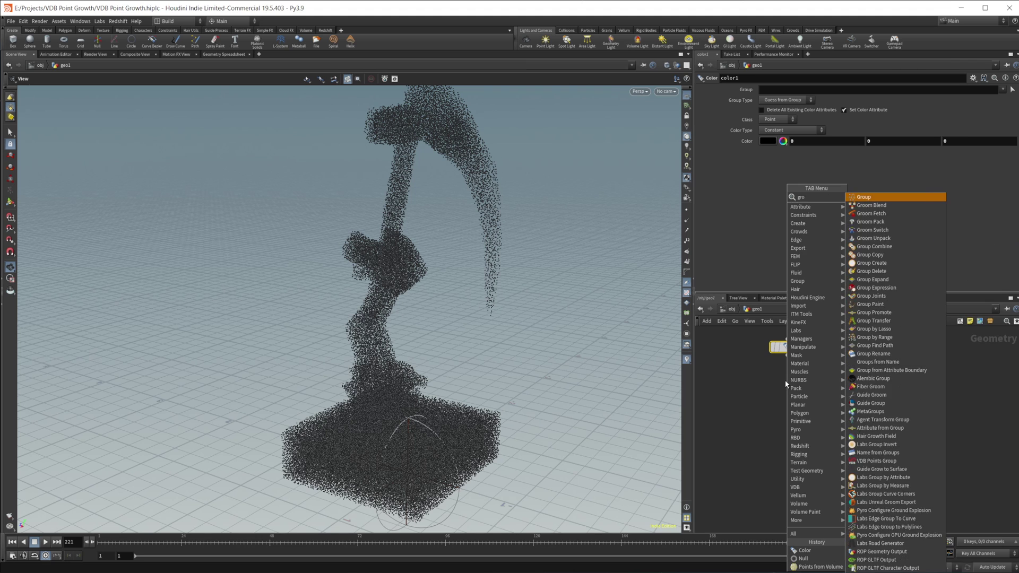
key(Return)
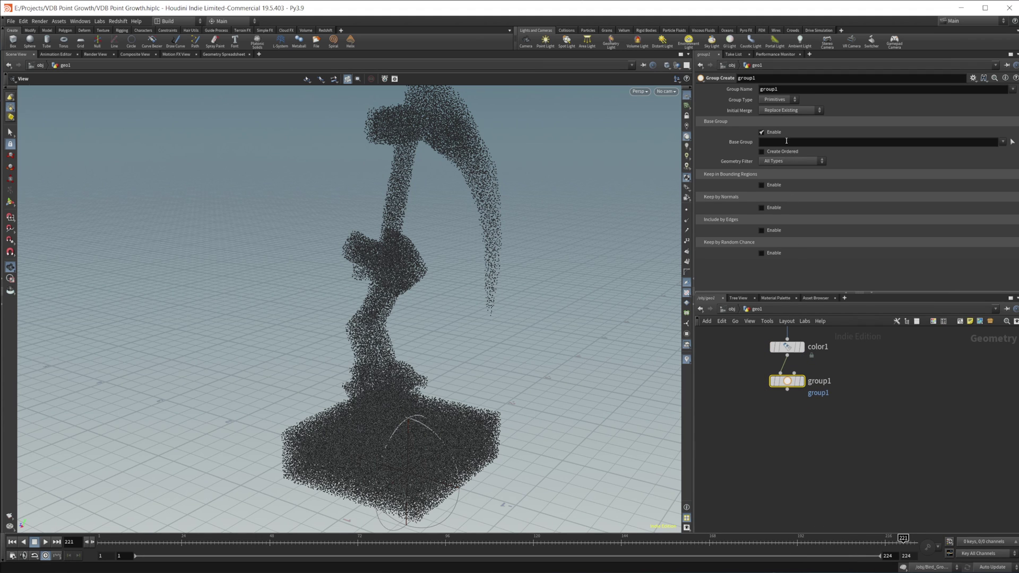
click(768, 131)
click(771, 154)
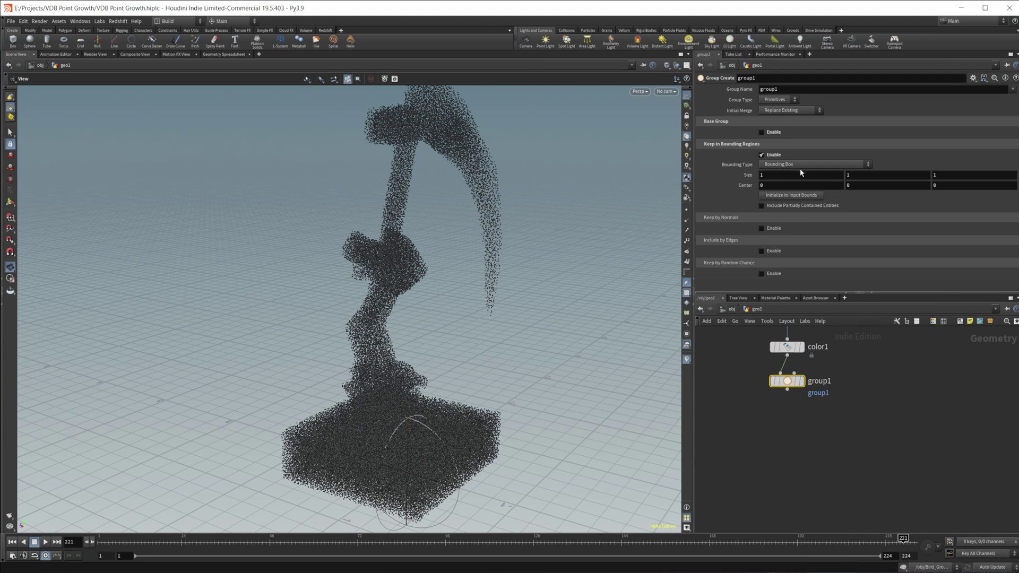
click(800, 165)
click(801, 176)
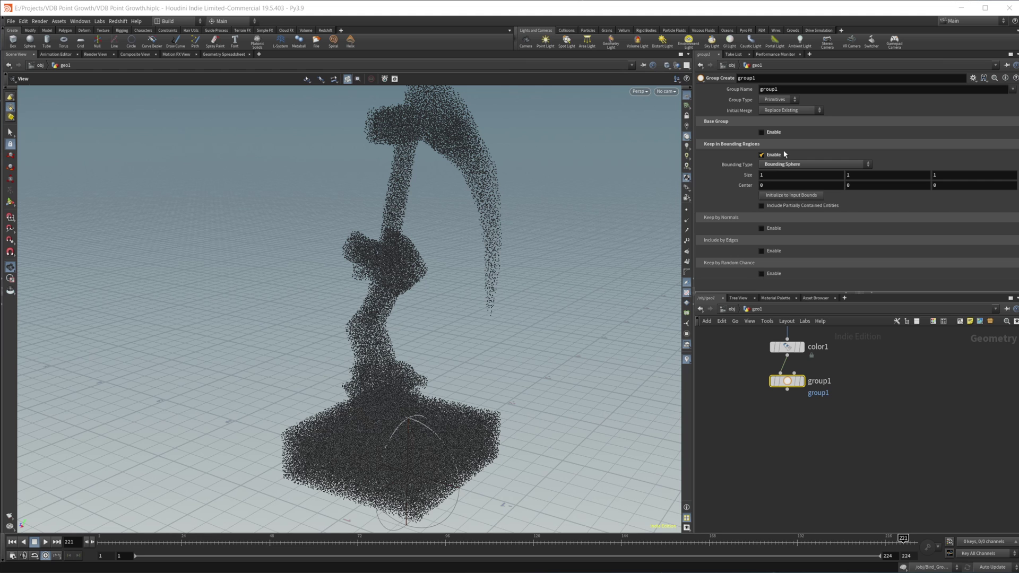
click(778, 100)
click(778, 112)
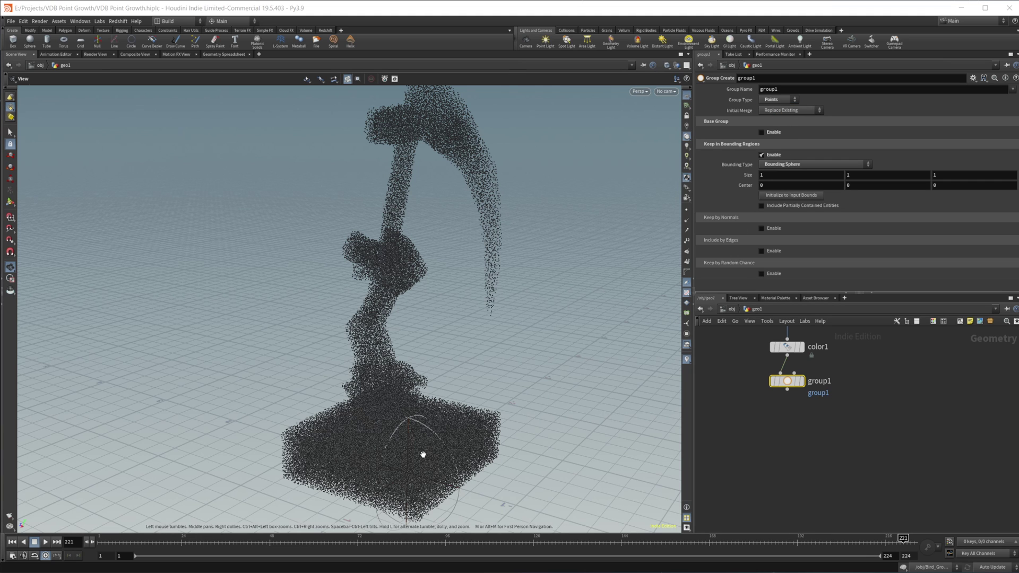
- Display group1 and shrink its bounding sphere size to 0.06
drag(398, 467, 435, 457)
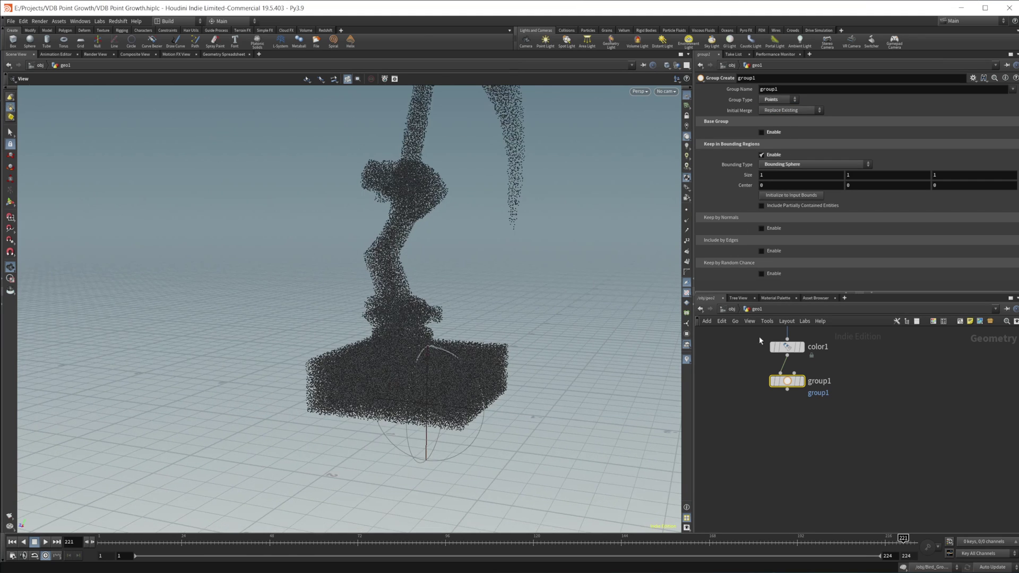
click(800, 381)
drag(530, 372, 576, 355)
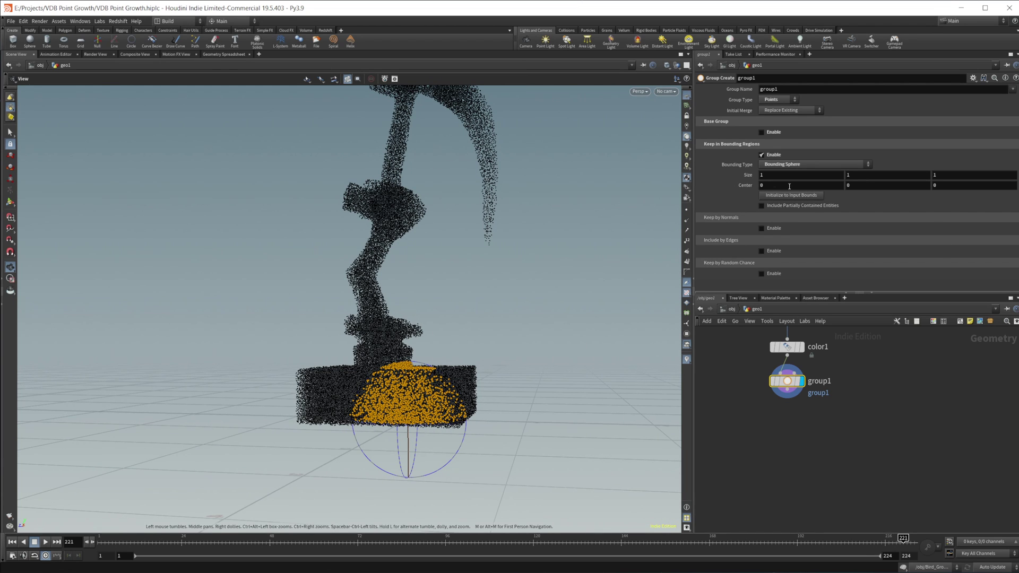
middle_drag(750, 175, 715, 177)
alt+drag(530, 344, 553, 363)
middle_drag(747, 175, 690, 198)
alt+drag(531, 345, 462, 419)
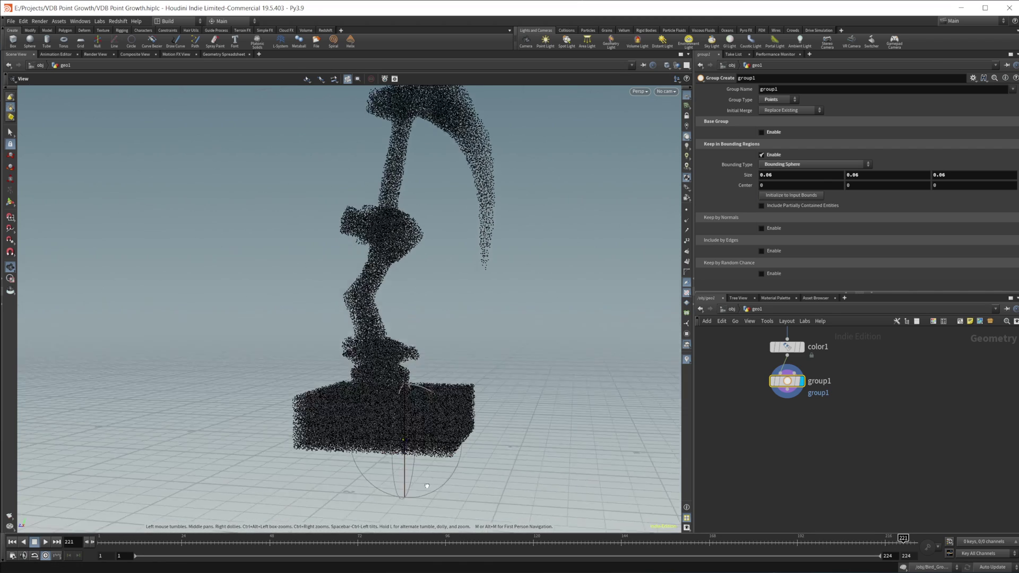
scroll(459, 423, up, 4)
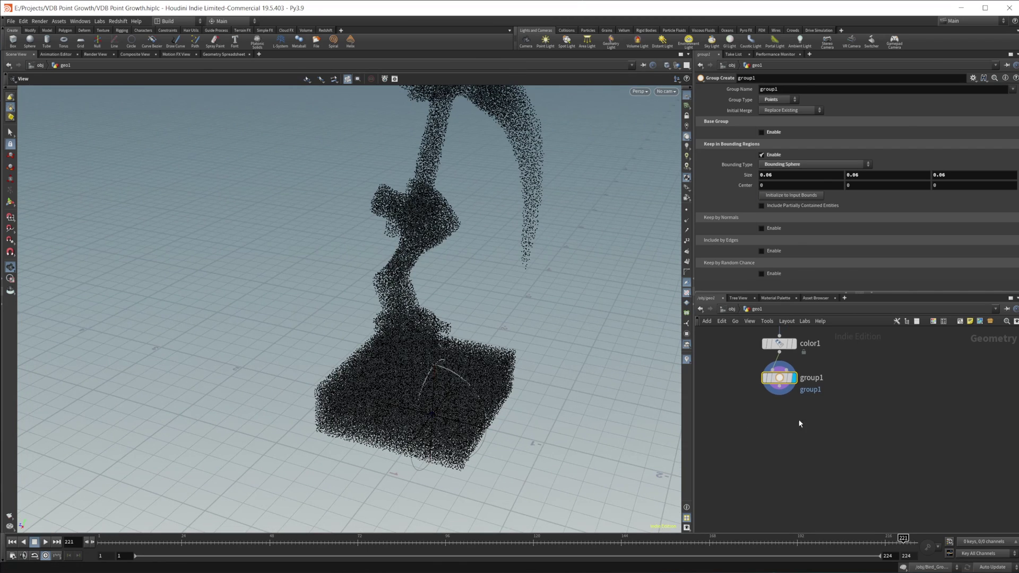
- Add color2 below group1, restricted to group1 so only those points turn white
key(Tab)
text(color)
key(Return)
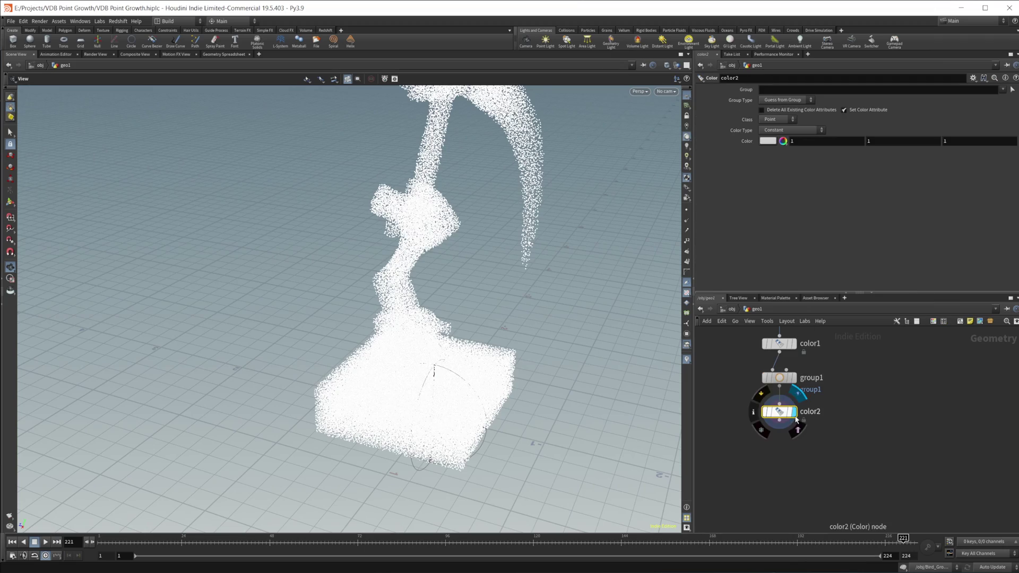
click(1003, 90)
click(1005, 101)
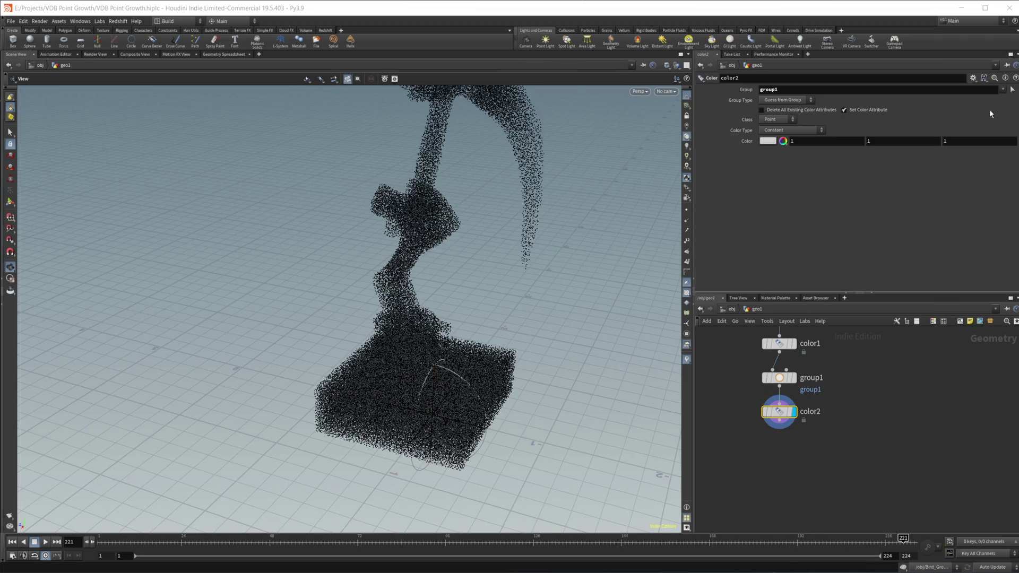
alt+drag(404, 403, 401, 449)
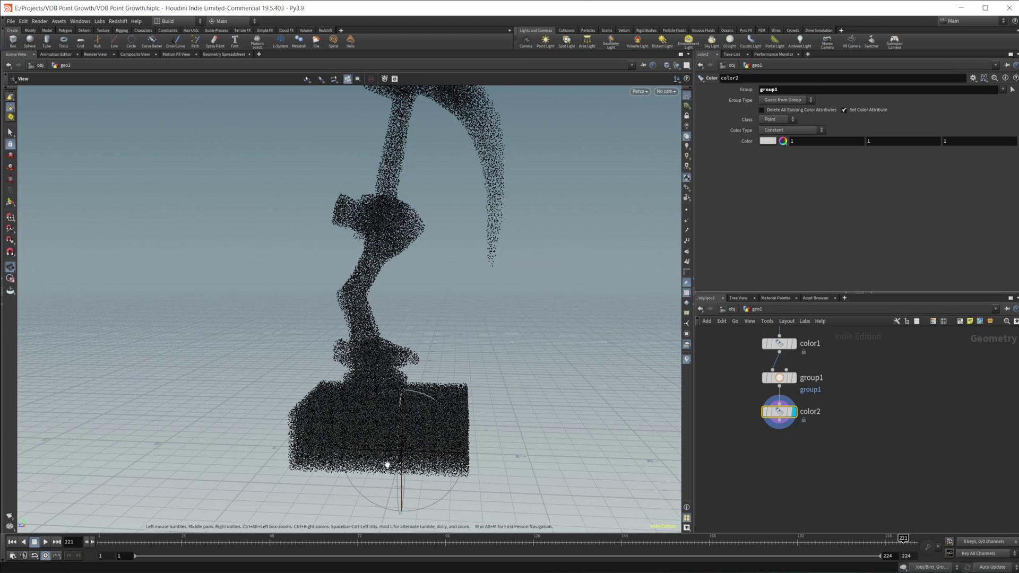
alt+drag(469, 391, 405, 416)
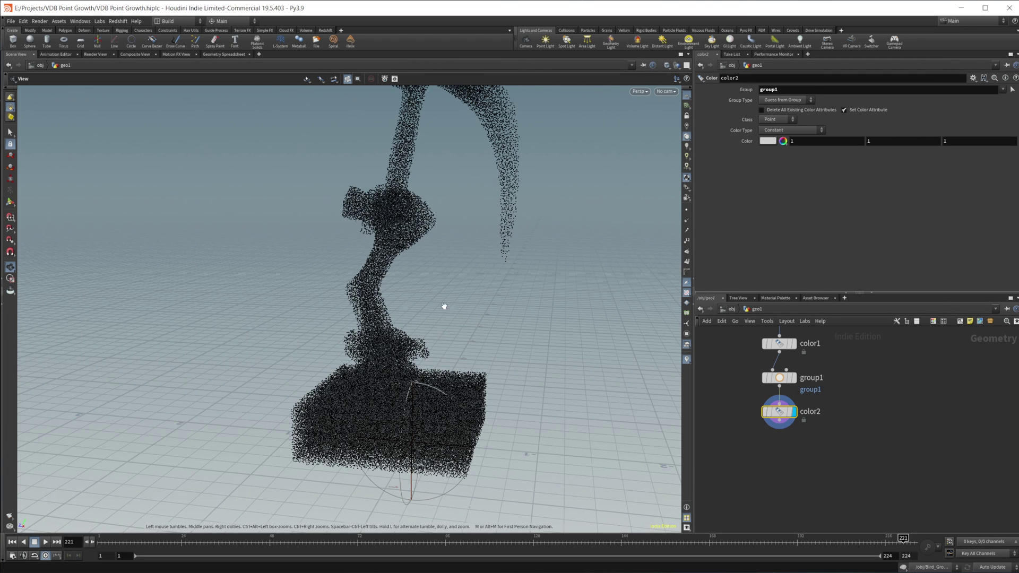
- Add solver1 below color2 and rewind the timeline to frame 1
key(Tab)
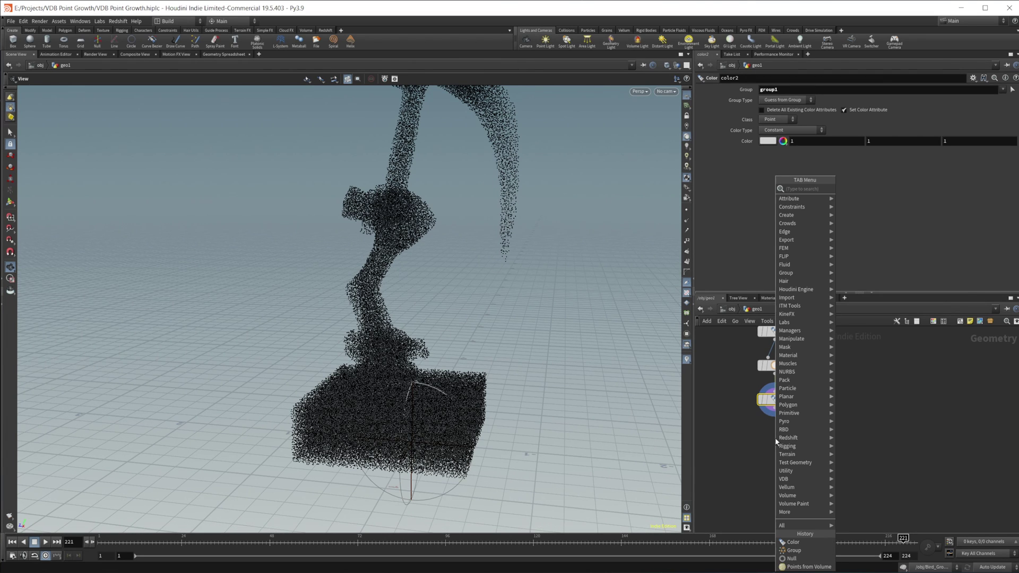
text(solv)
key(Return)
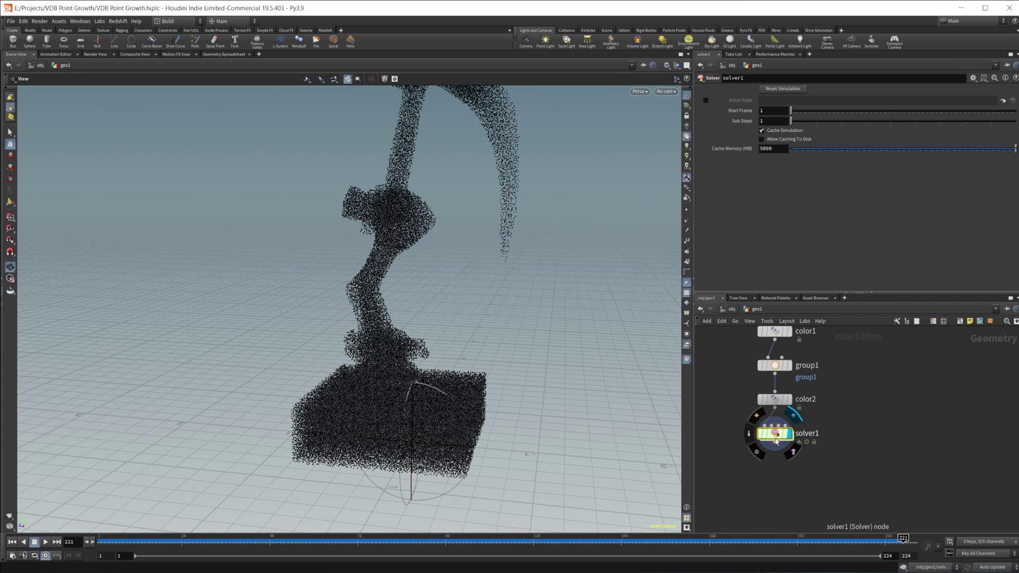
click(12, 541)
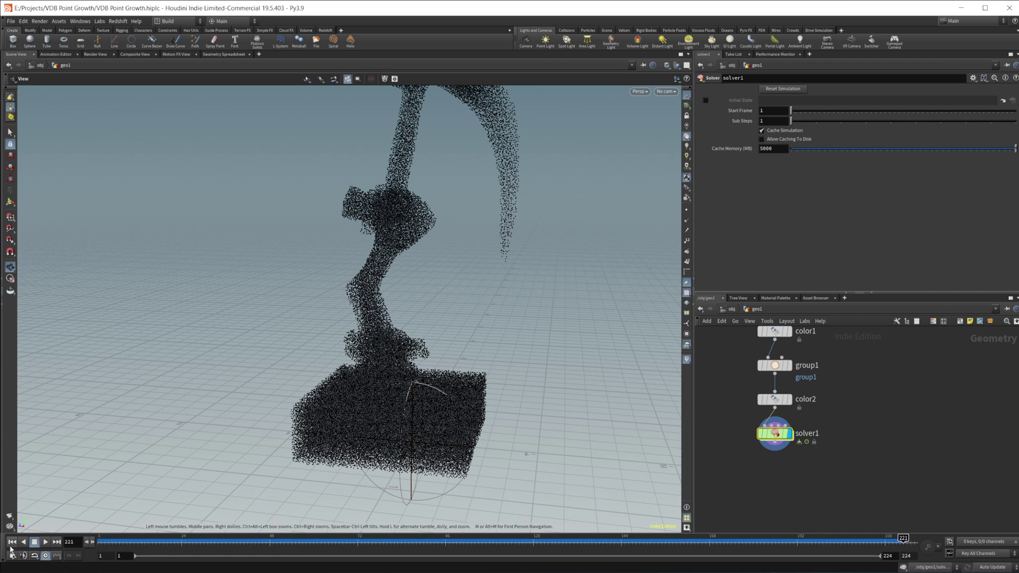
- Inside solver1, move OUT down and add pointvop1 fed by Input_1 and Prev_Frame
double_click(775, 434)
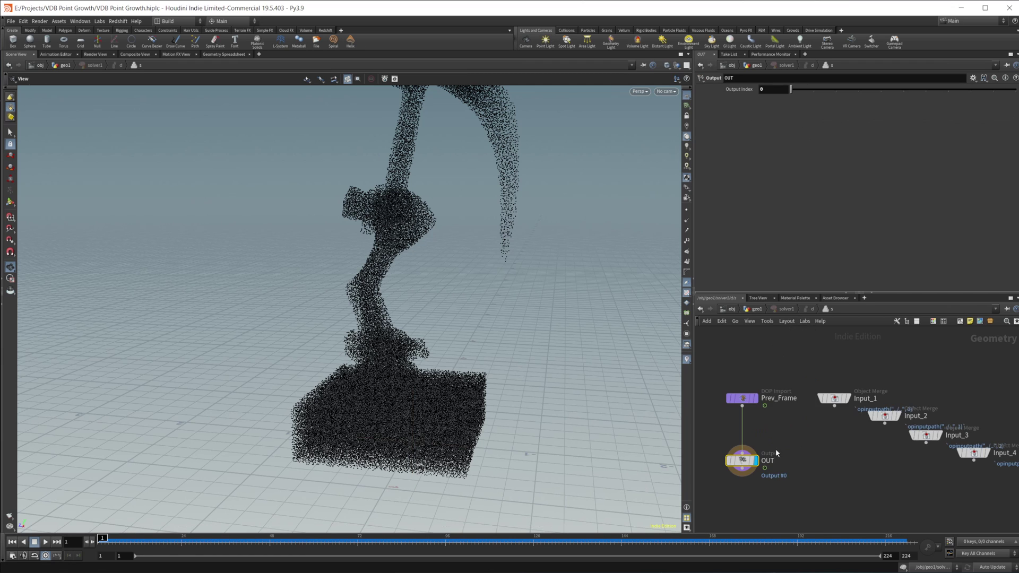
drag(759, 421, 760, 490)
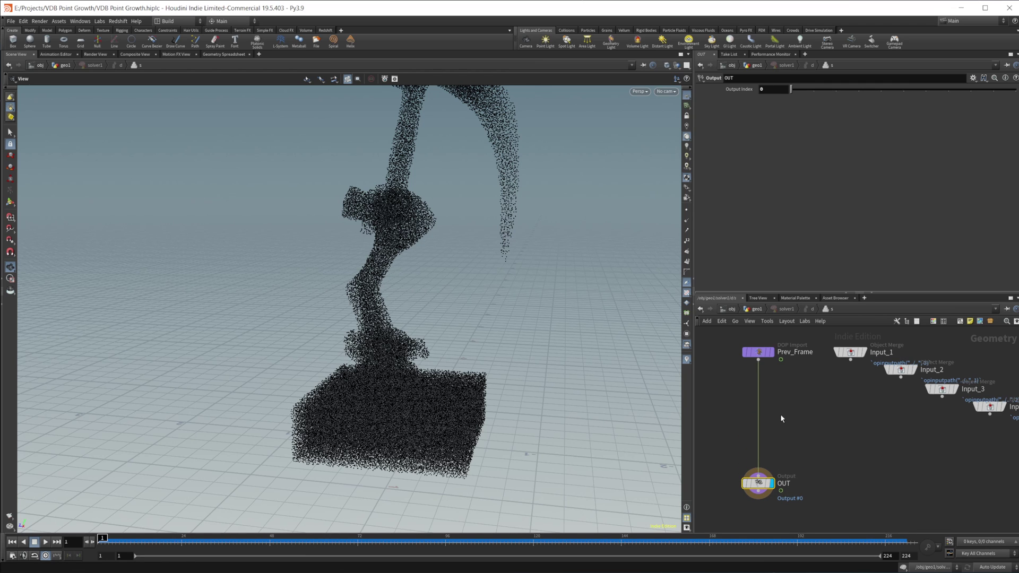
scroll(789, 407, up, 1)
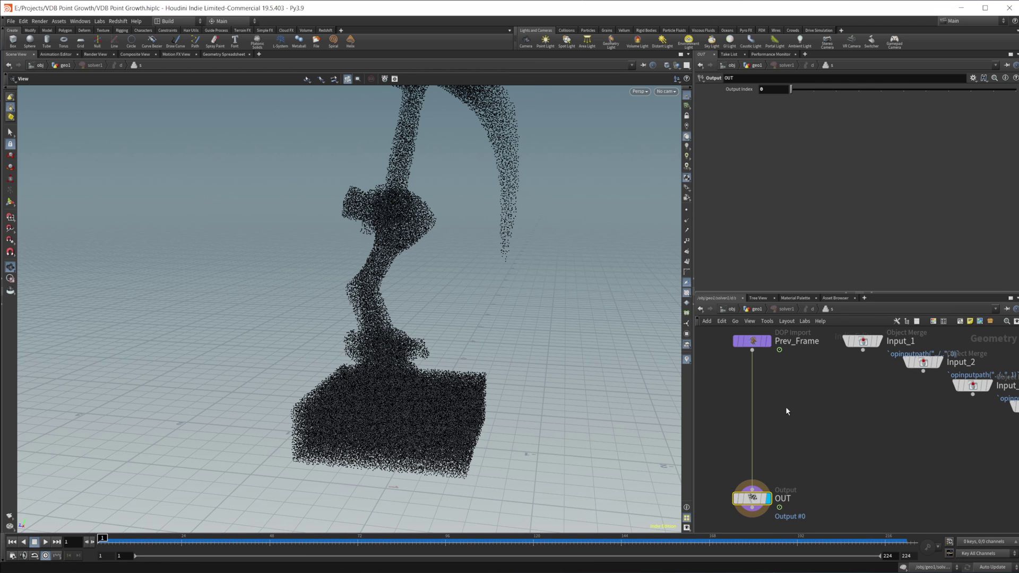
key(Tab)
text(poi)
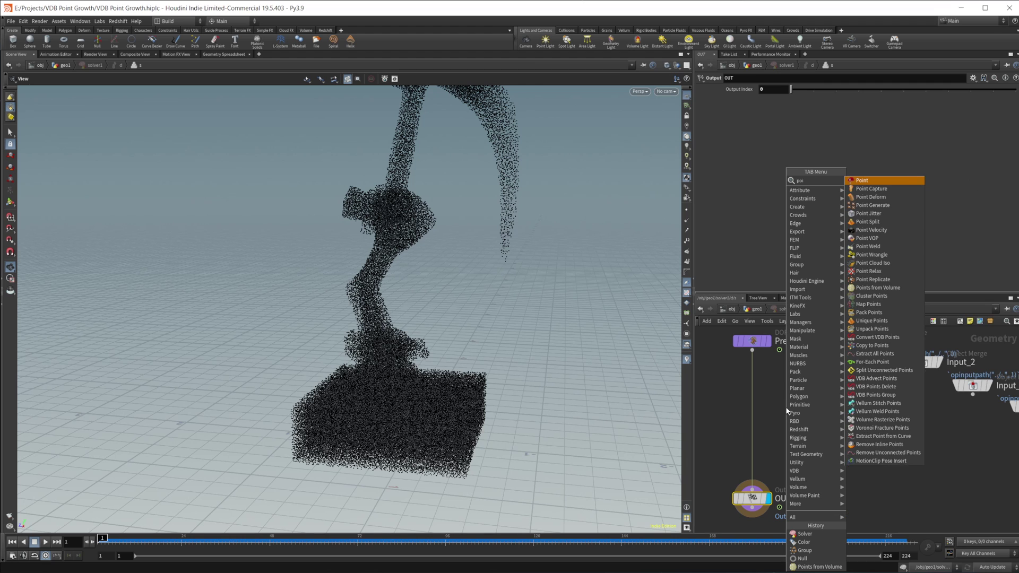
text(ntvop)
key(Return)
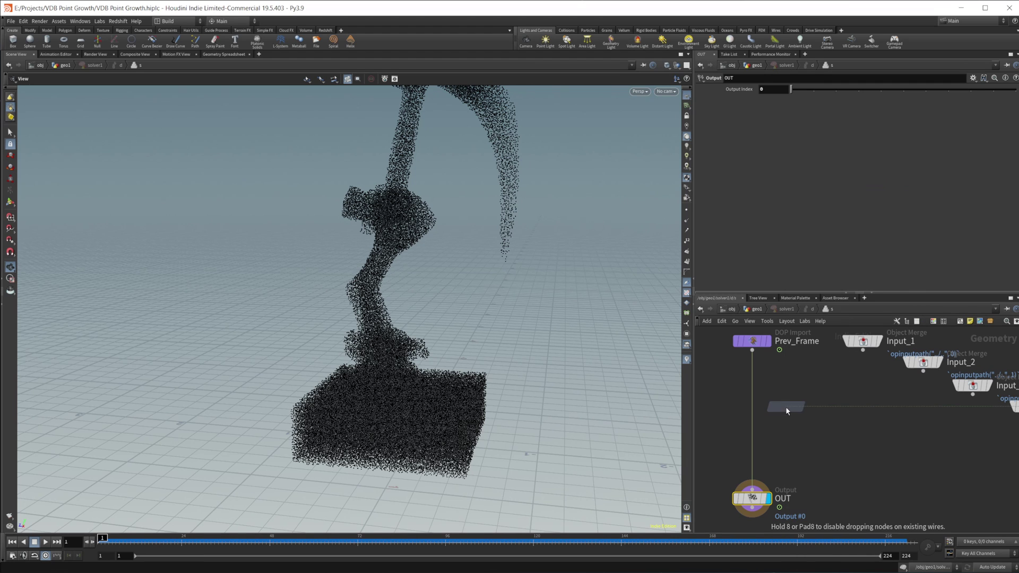
click(786, 406)
drag(862, 349, 776, 421)
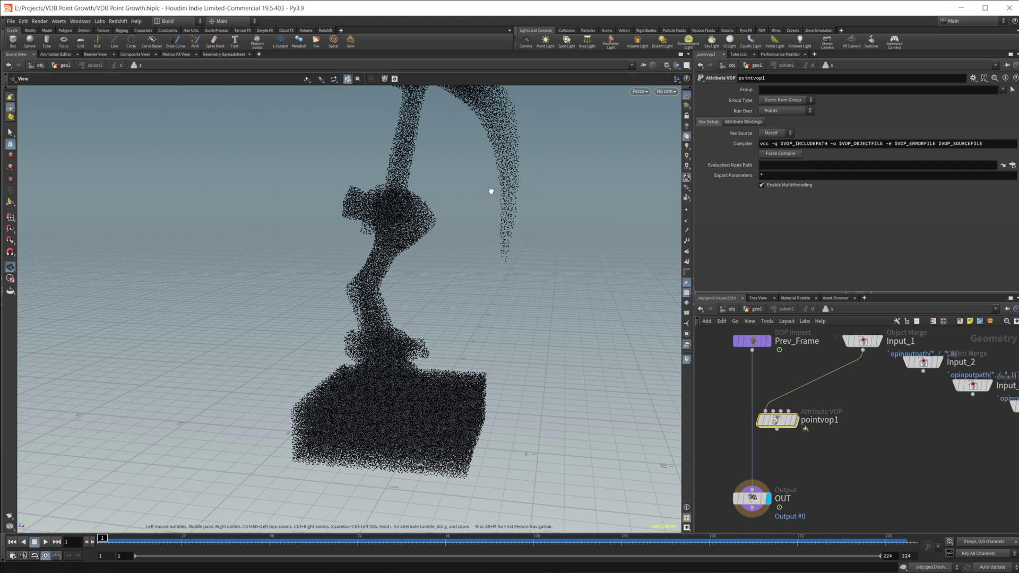
drag(752, 350, 757, 424)
- Inside pointvop1, add pcopen1 using global P as position and the second input as file
double_click(757, 424)
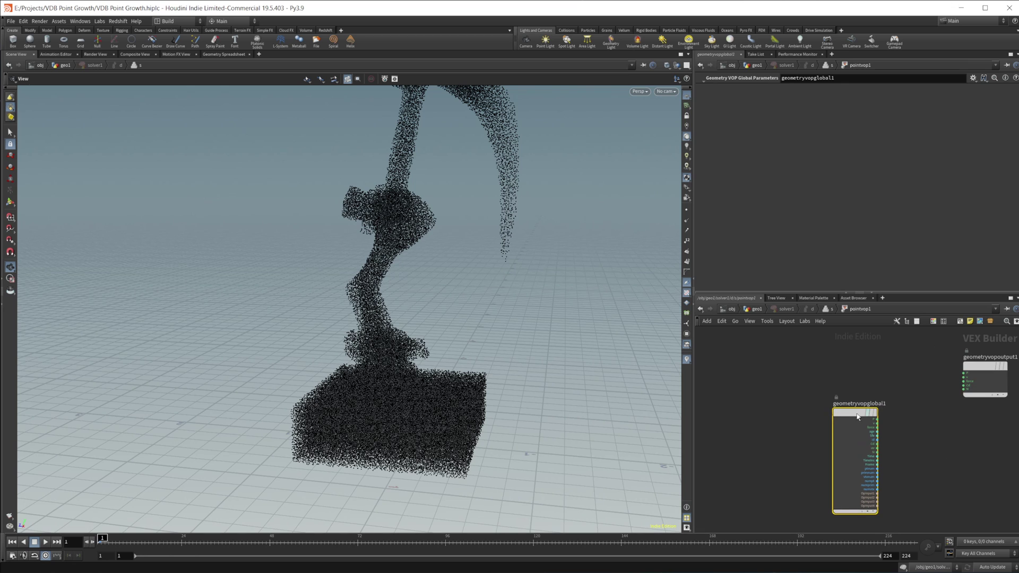
drag(839, 416, 733, 397)
key(Tab)
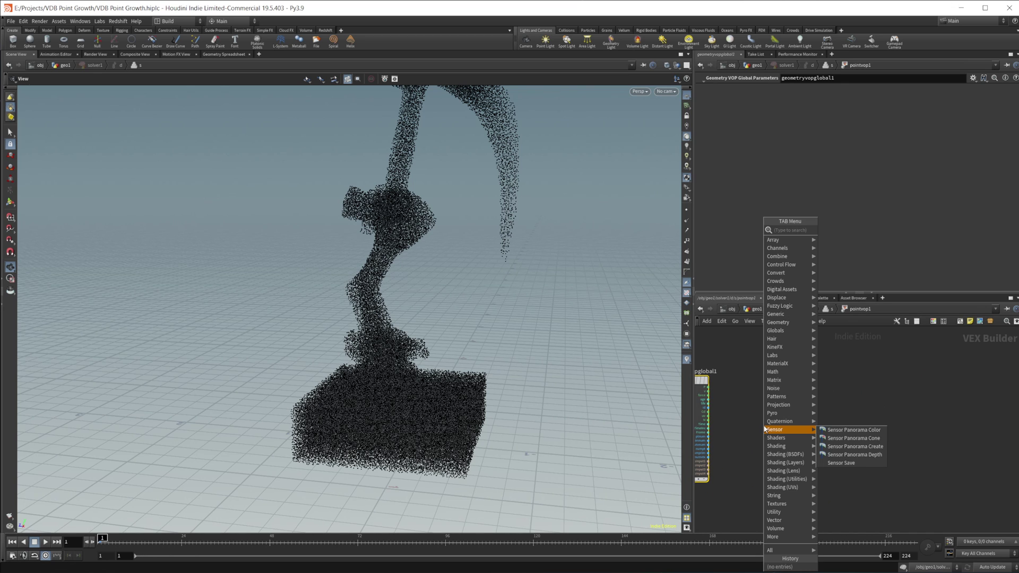
text(pcopen)
key(Return)
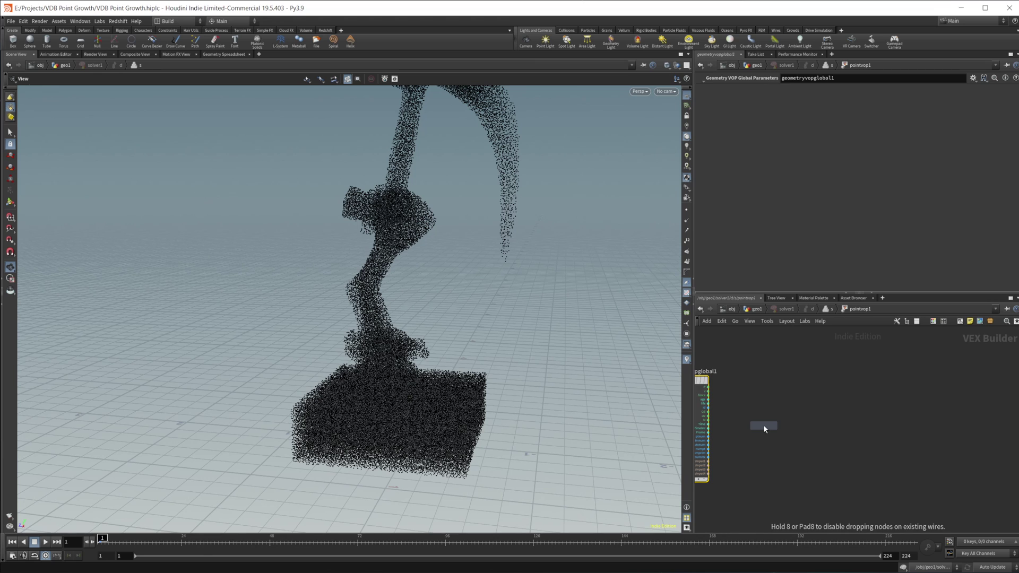
click(763, 425)
scroll(764, 382, up, 3)
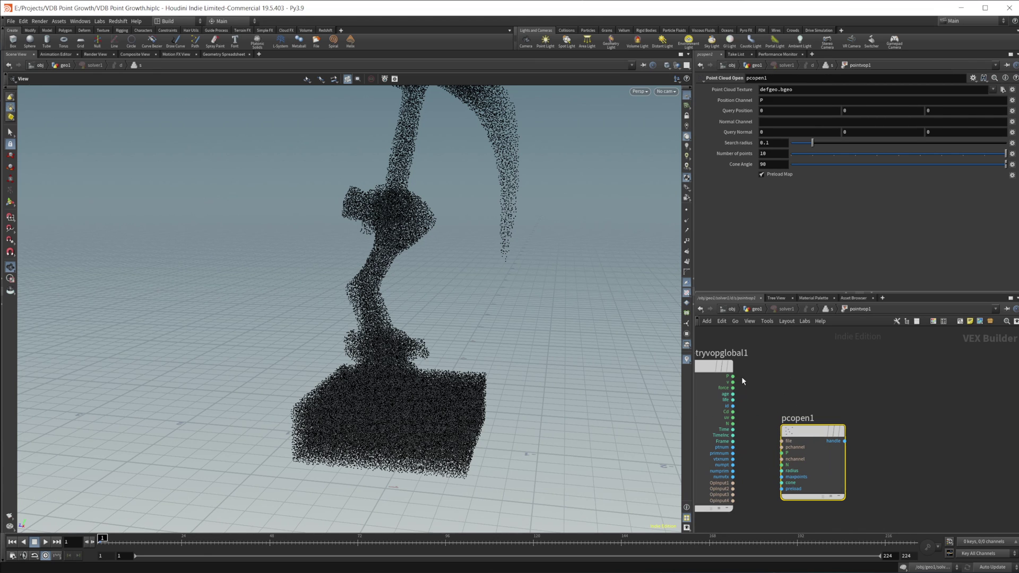
drag(733, 378, 782, 453)
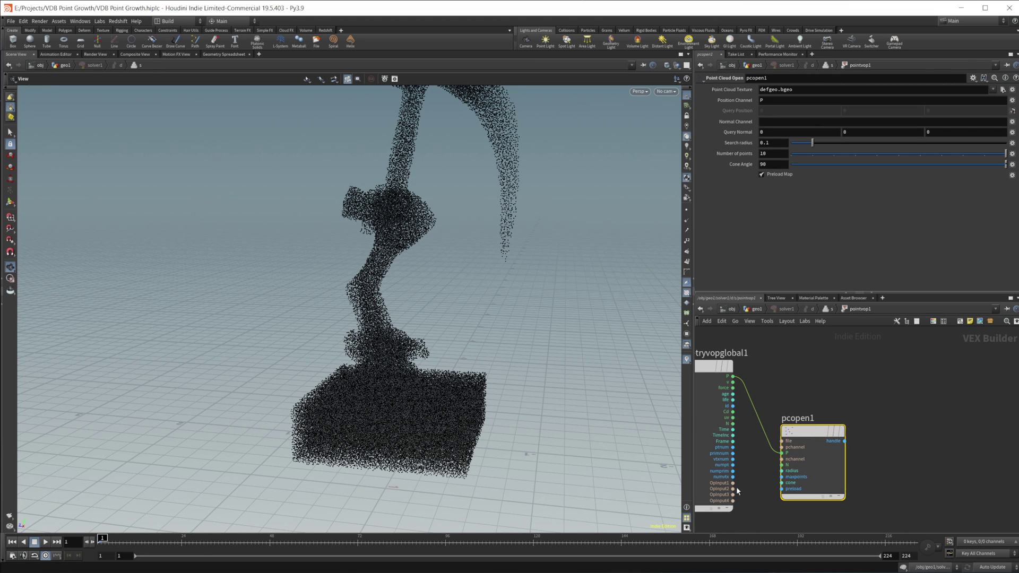
drag(733, 489, 782, 441)
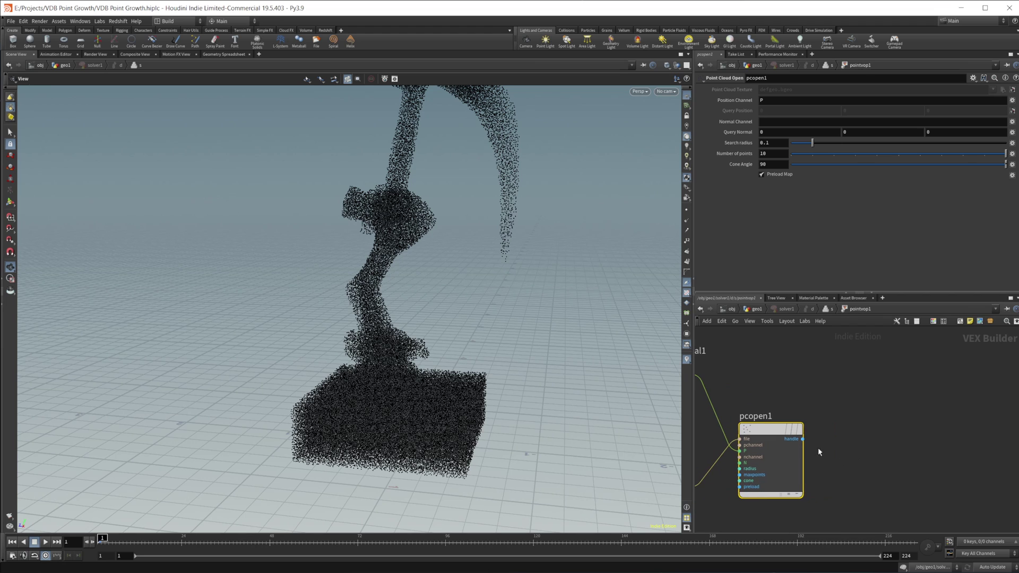
key(Tab)
- Add pcfilter1 after pcopen1, filtering the Cd channel
text(pcfilter)
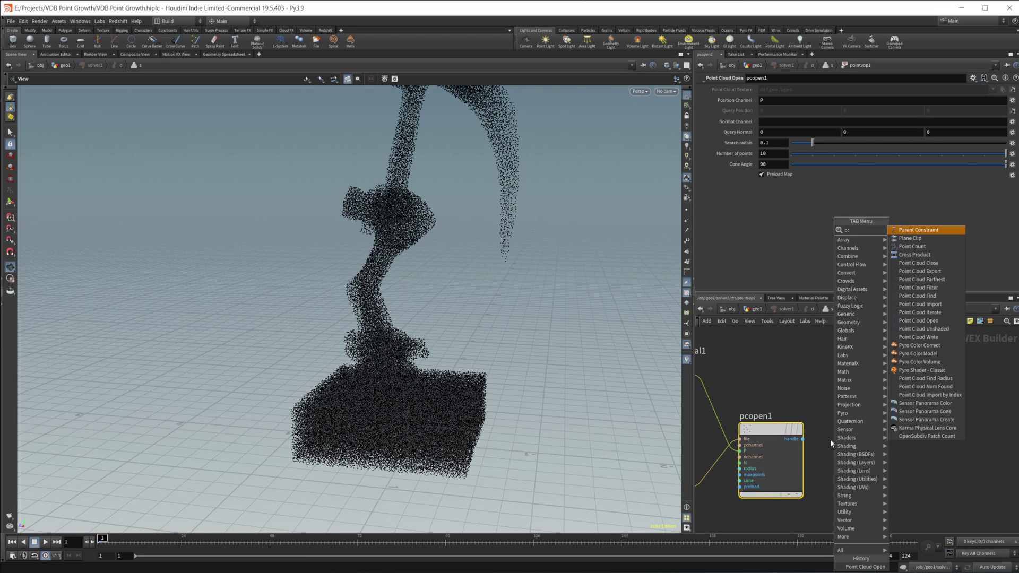
key(Return)
click(830, 438)
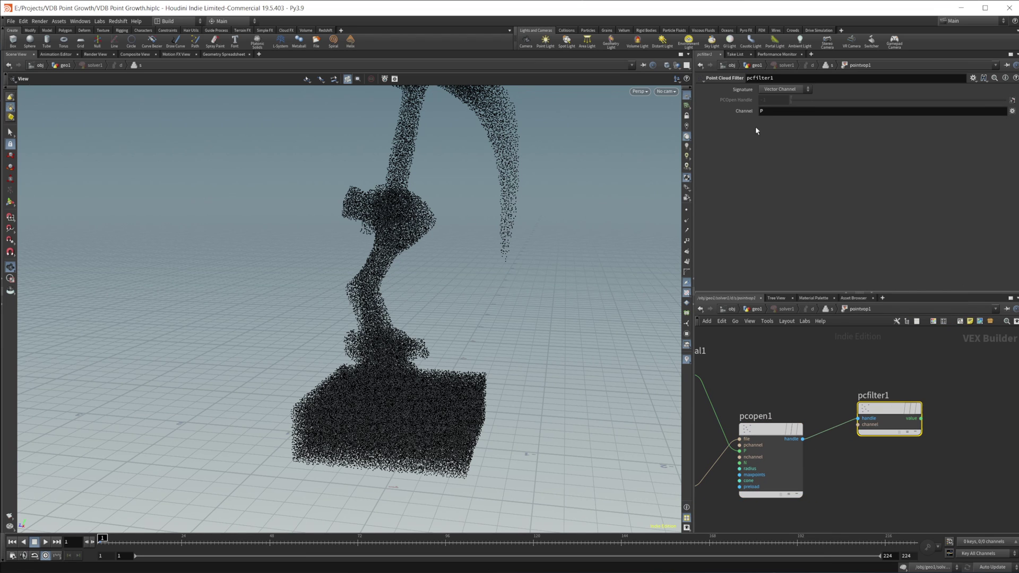
text(Cd)
key(Return)
drag(892, 416, 860, 436)
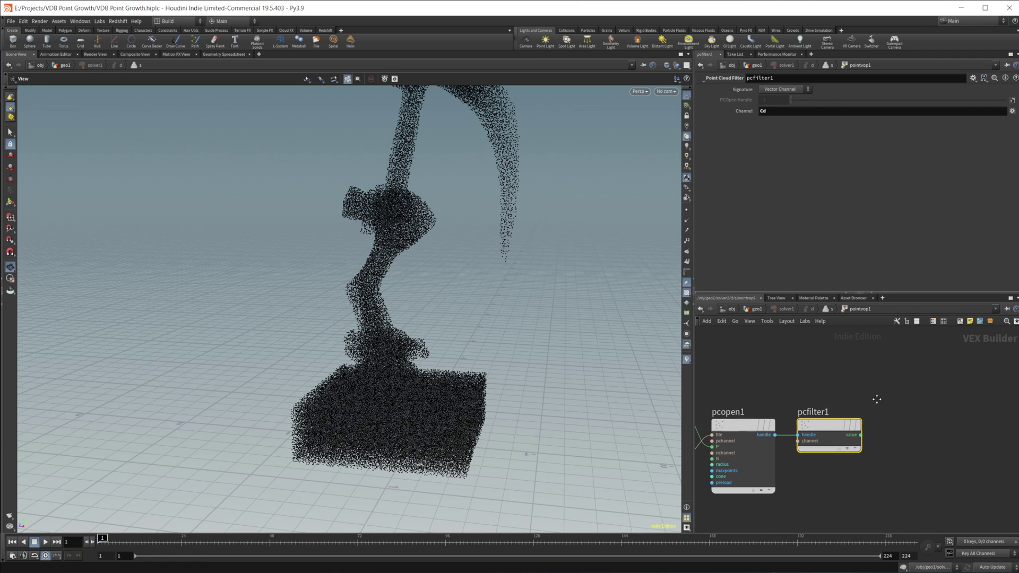
- Add max1 taking the maximum of pcfilter1's result and opglobal1's Cd
key(Tab)
text(max)
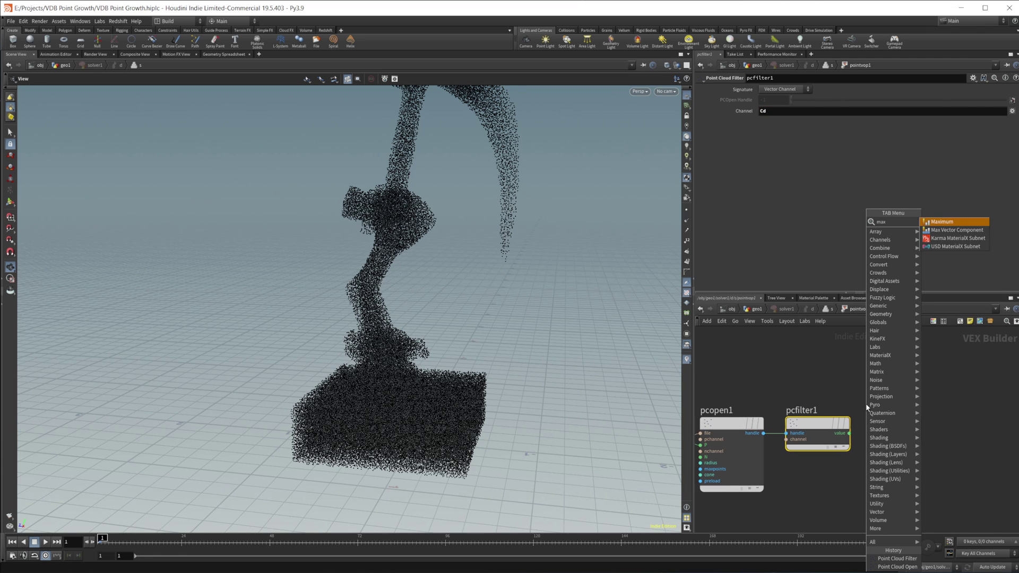
key(Return)
middle_drag(799, 406, 864, 411)
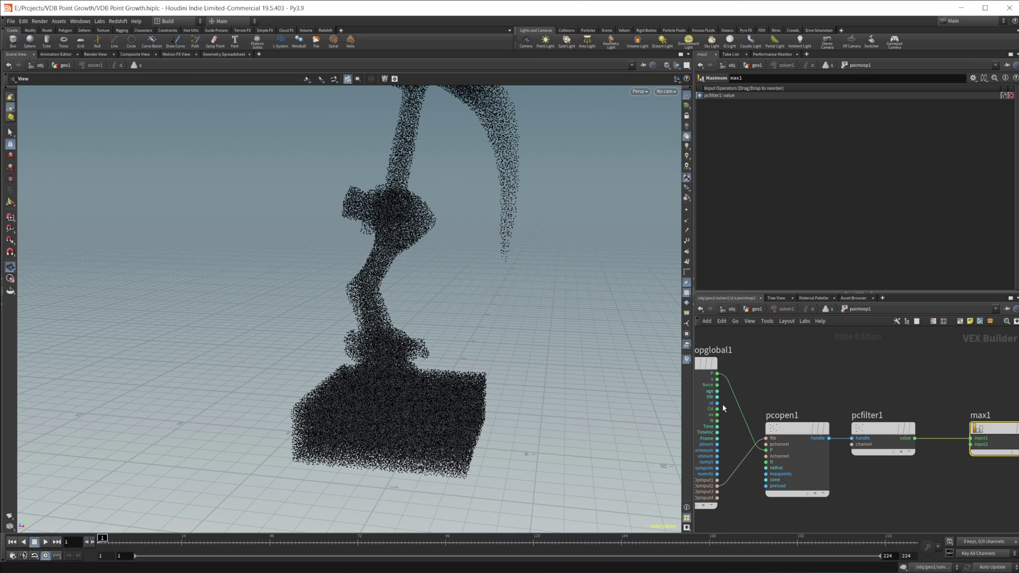
click(973, 445)
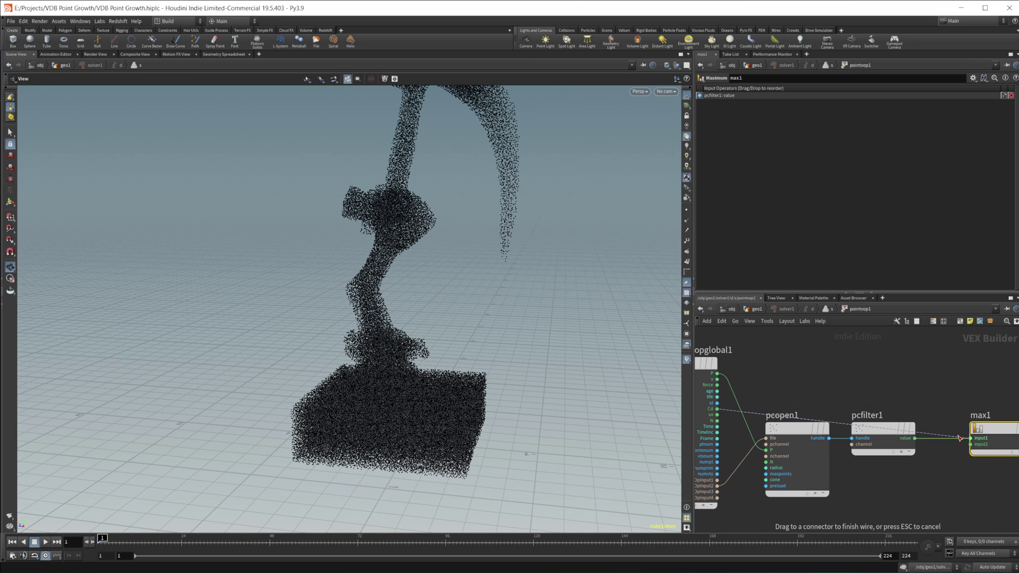
middle_drag(929, 401, 780, 382)
middle_drag(958, 442, 886, 423)
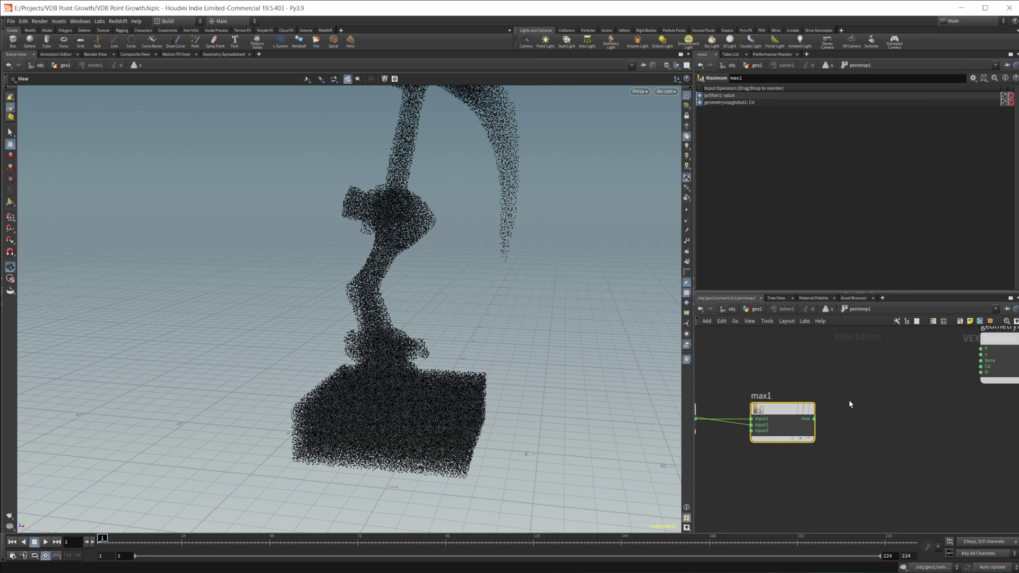
key(Tab)
- Replace the new multiply1 node with a Multiply Constant node placed after max1
text(multiply)
key(Return)
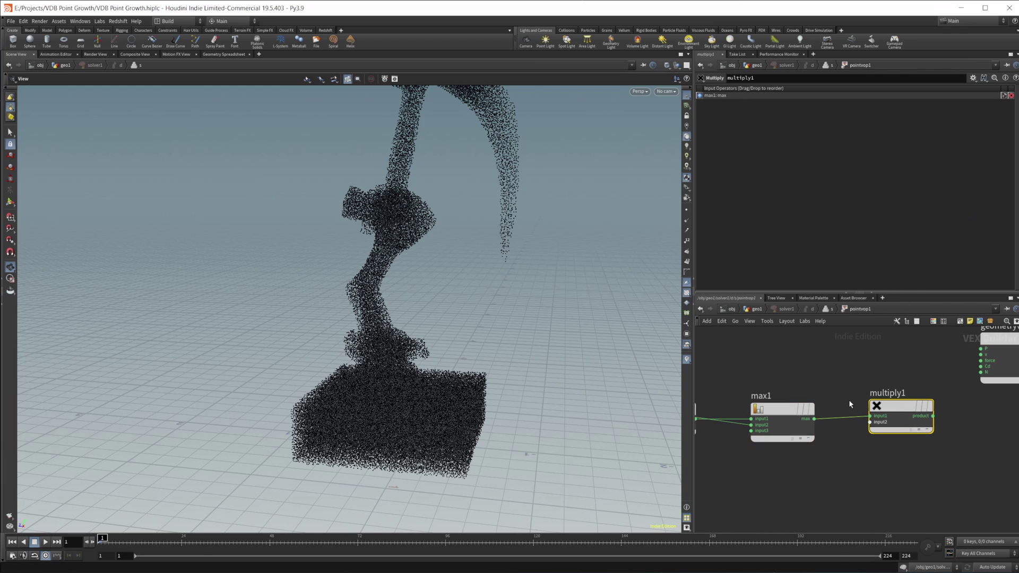
key(Delete)
key(Tab)
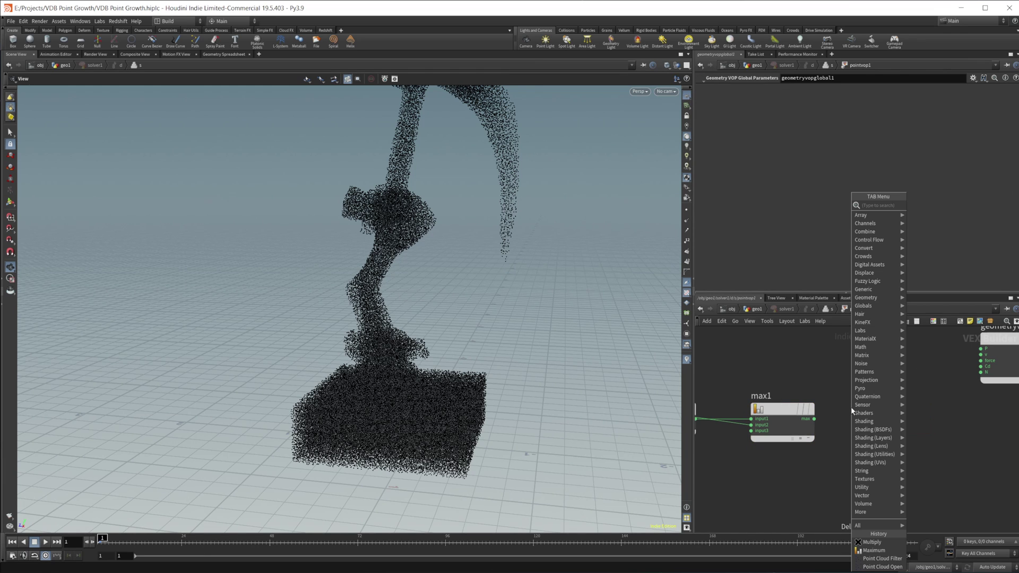
text(mul)
key(Down)
key(Return)
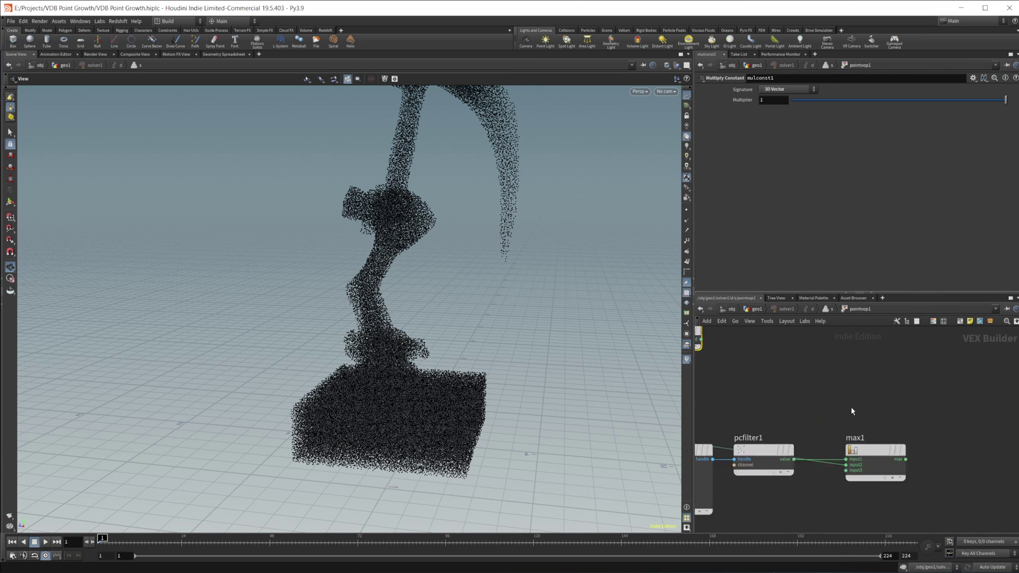
click(705, 355)
drag(705, 354, 901, 407)
- Align mulconst1 with max1, set its Multiplier to 2, and move the output node beside it
middle_drag(935, 462, 900, 448)
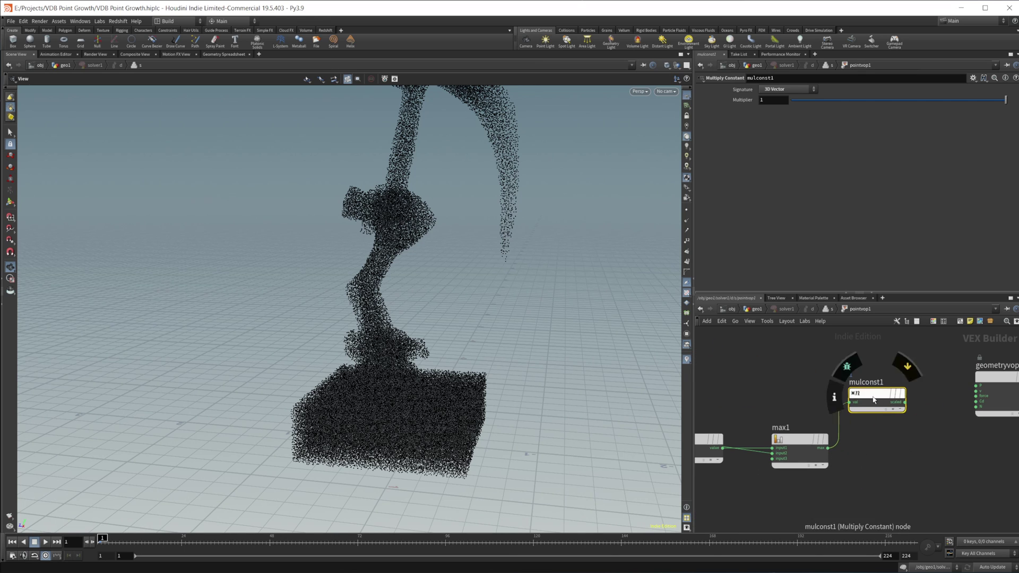
drag(876, 404, 880, 454)
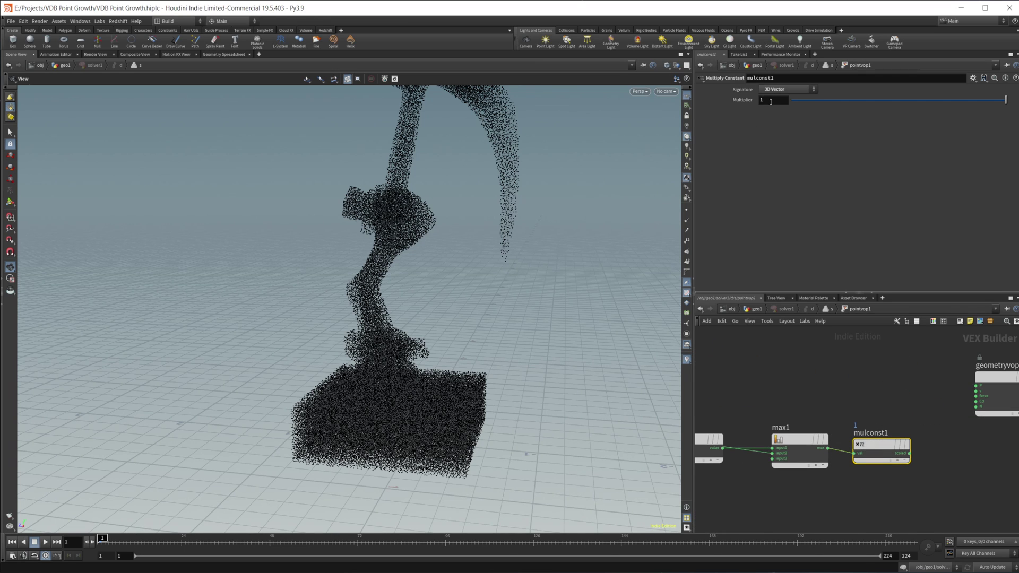
double_click(771, 101)
text(2)
key(Return)
scroll(849, 414, down, 3)
drag(856, 403, 965, 409)
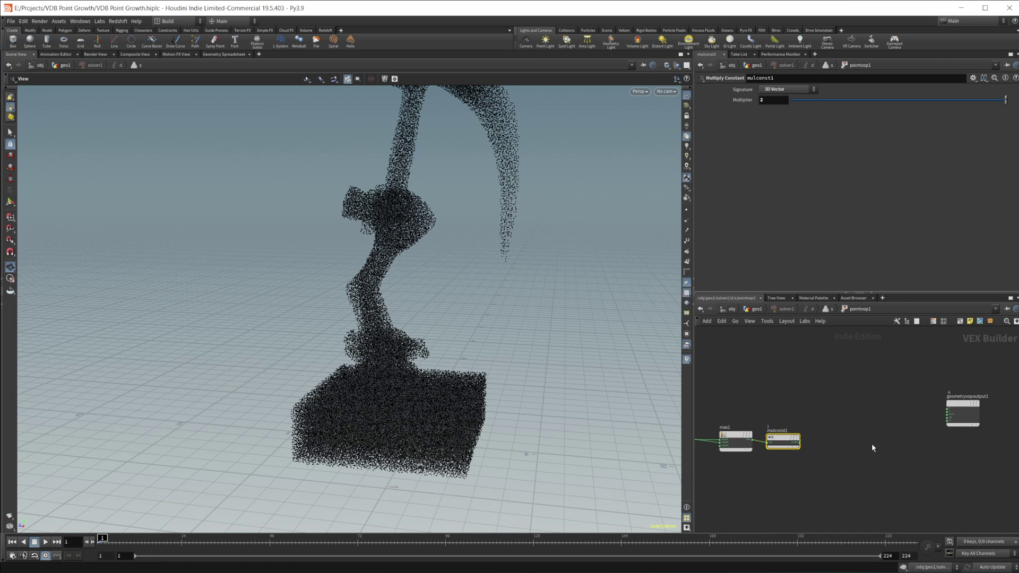
scroll(825, 448, up, 2)
- Add clamp1 after mulconst1, feed it into the output Cd, and play to watch white spread
key(Tab)
text(clam)
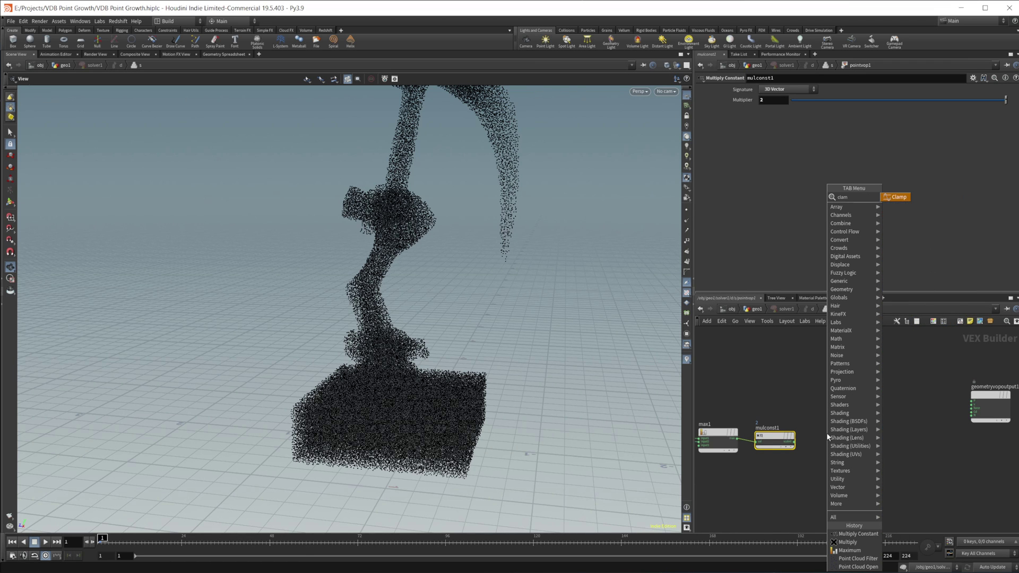
key(Return)
click(879, 457)
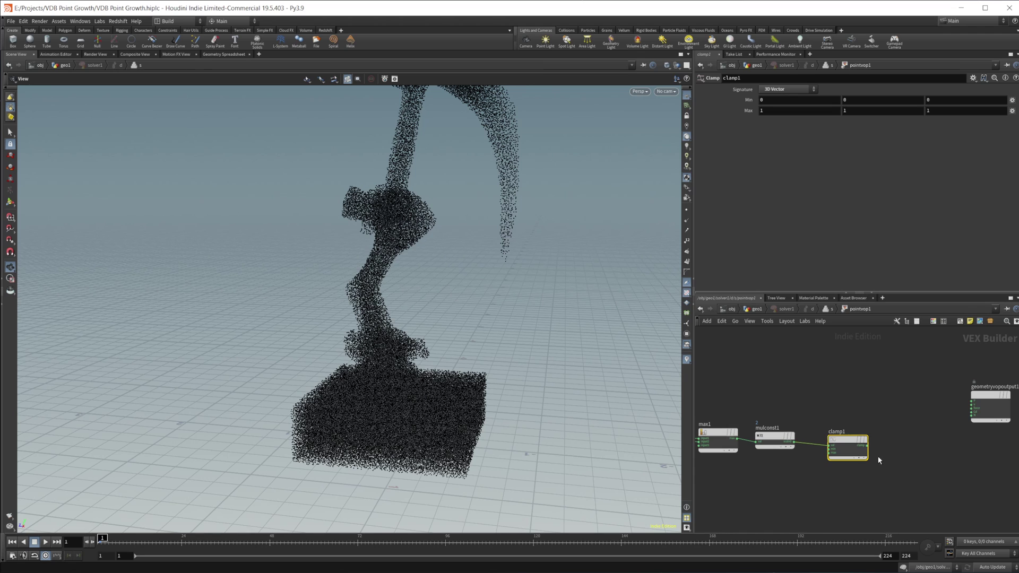
scroll(916, 462, up, 2)
drag(791, 449, 911, 407)
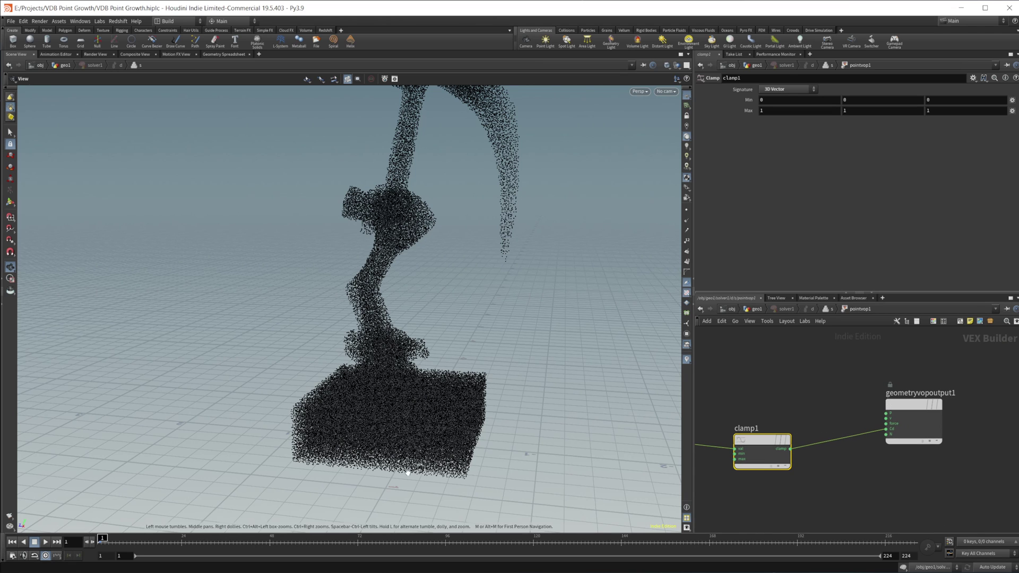
click(45, 542)
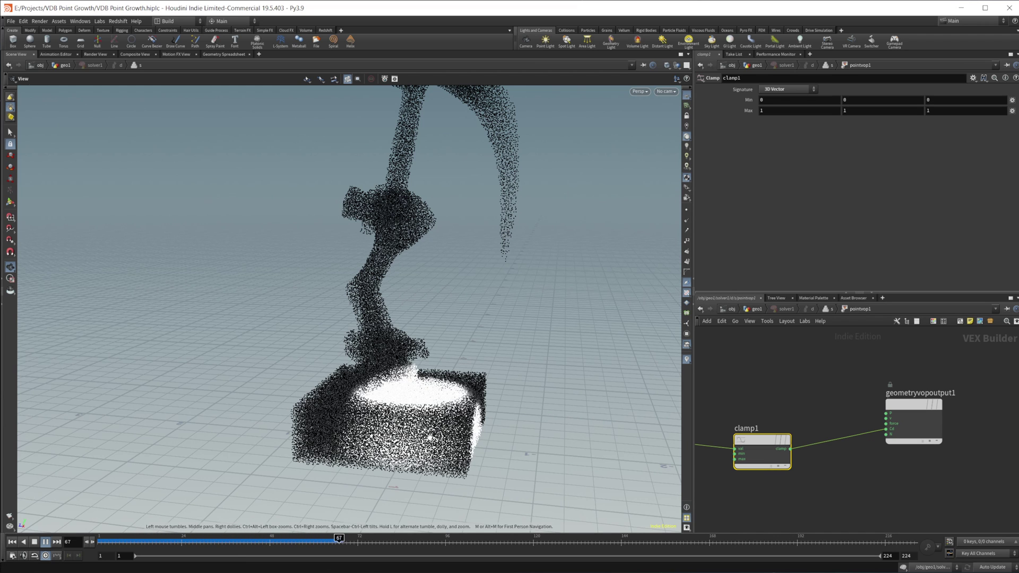
click(35, 542)
- Set pcopen1's Search radius to 0.672 and Number of points to 50
middle_drag(760, 517, 1008, 523)
click(811, 395)
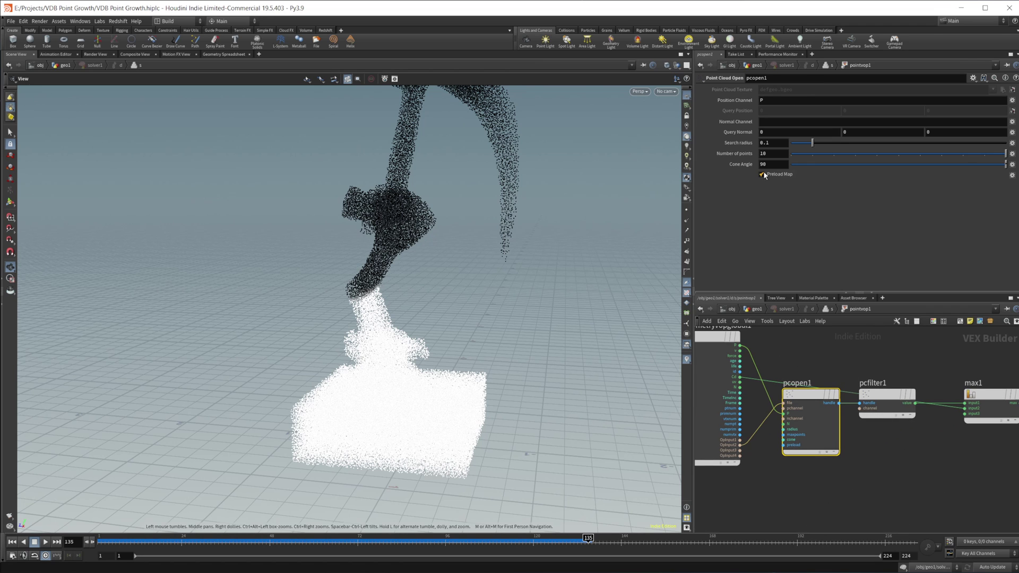
drag(814, 142, 910, 153)
key(ctrl+Up)
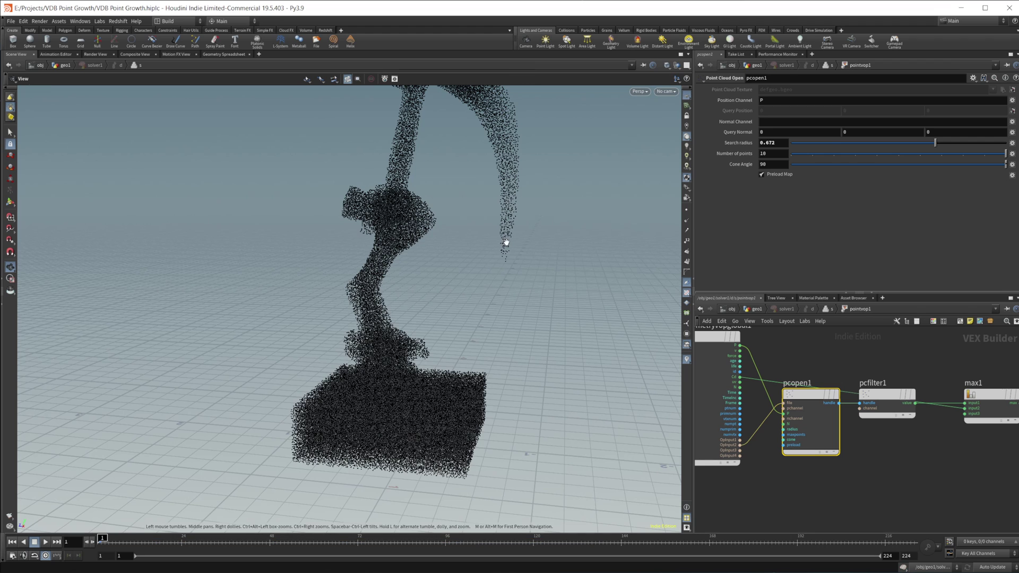
click(766, 154)
text(50)
key(Return)
- Play the simulation to frame 97, then return to the geo1 network
click(45, 542)
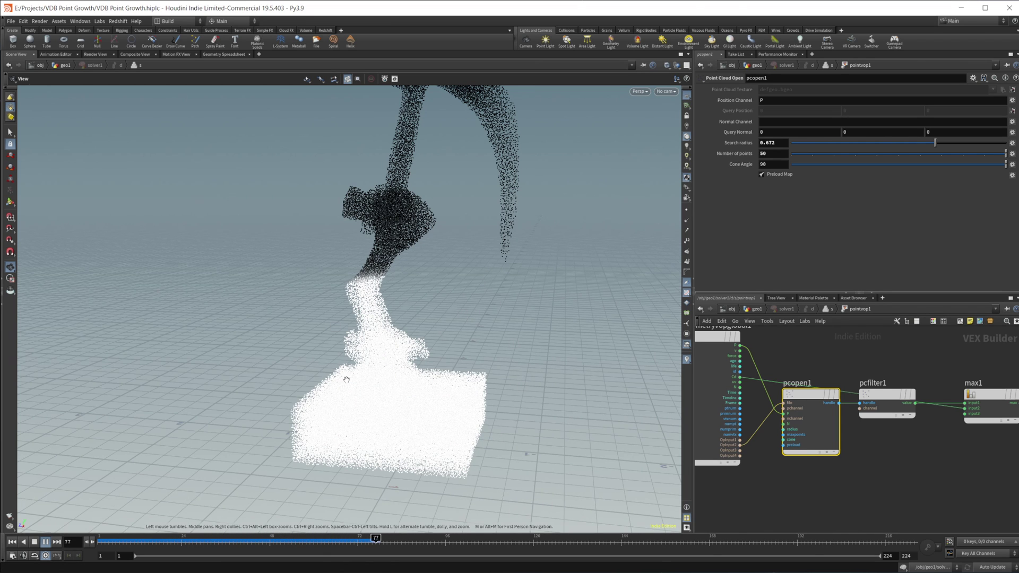
key(Escape)
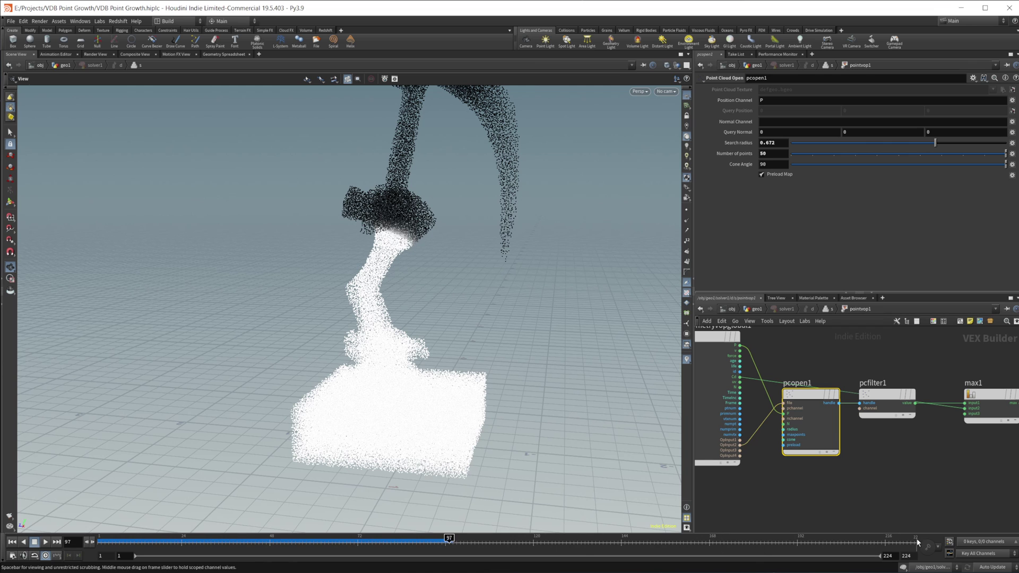
click(757, 310)
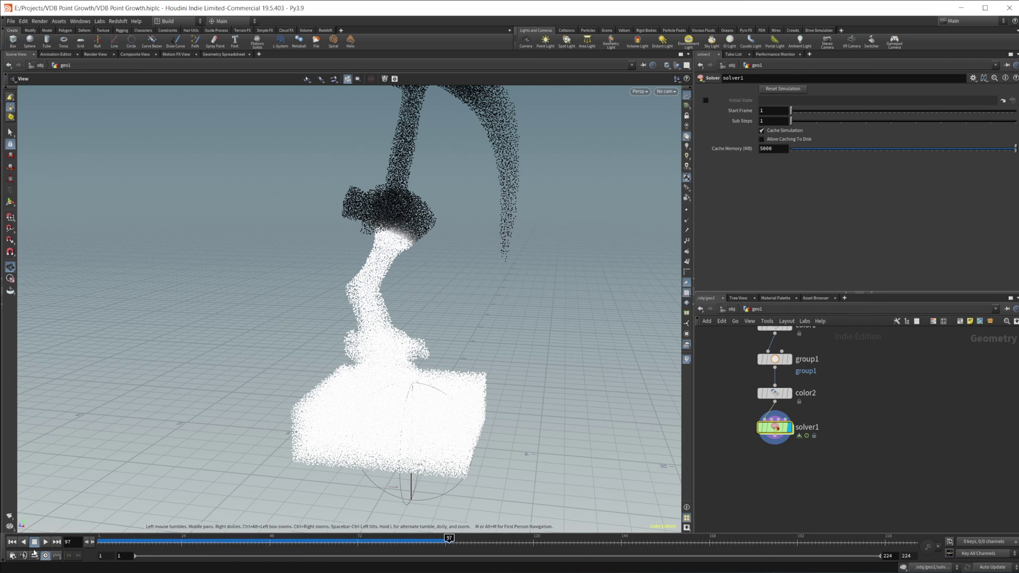
- Rewind to frame 1 and place a VDB from Particles node beneath solver1
click(12, 542)
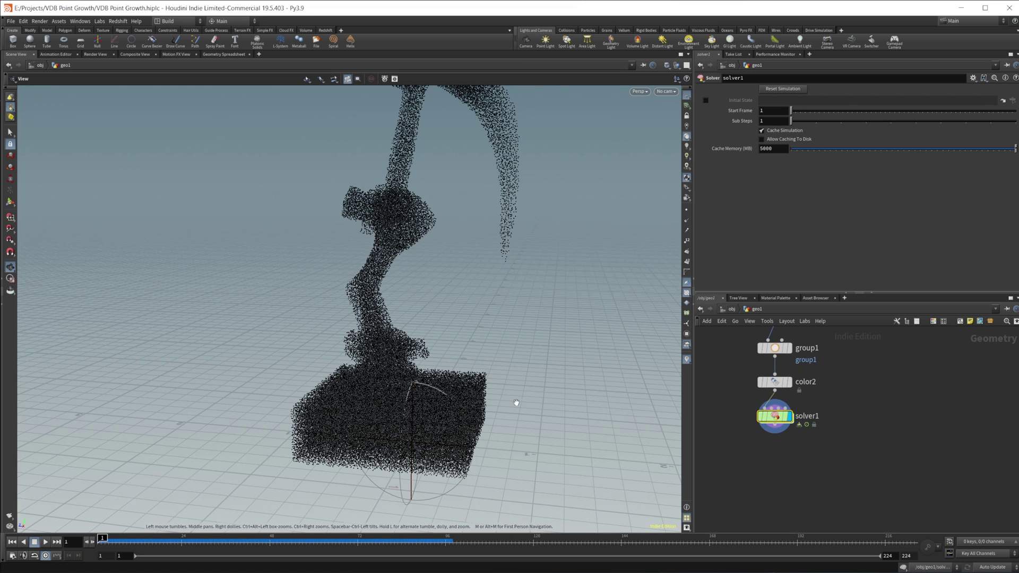
scroll(477, 420, down, 2)
middle_drag(447, 430, 393, 428)
middle_drag(750, 471, 742, 419)
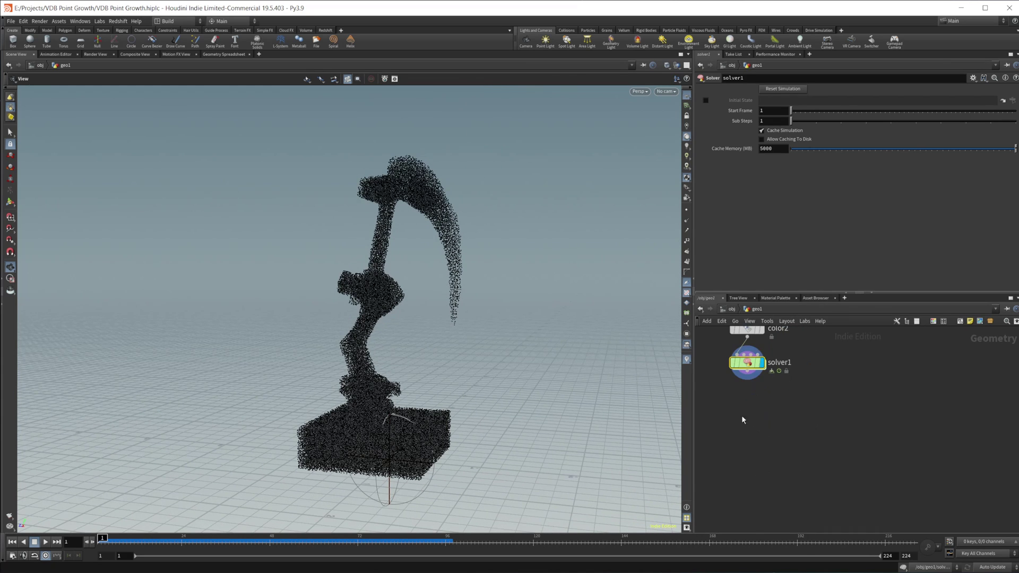
key(Tab)
text(vd)
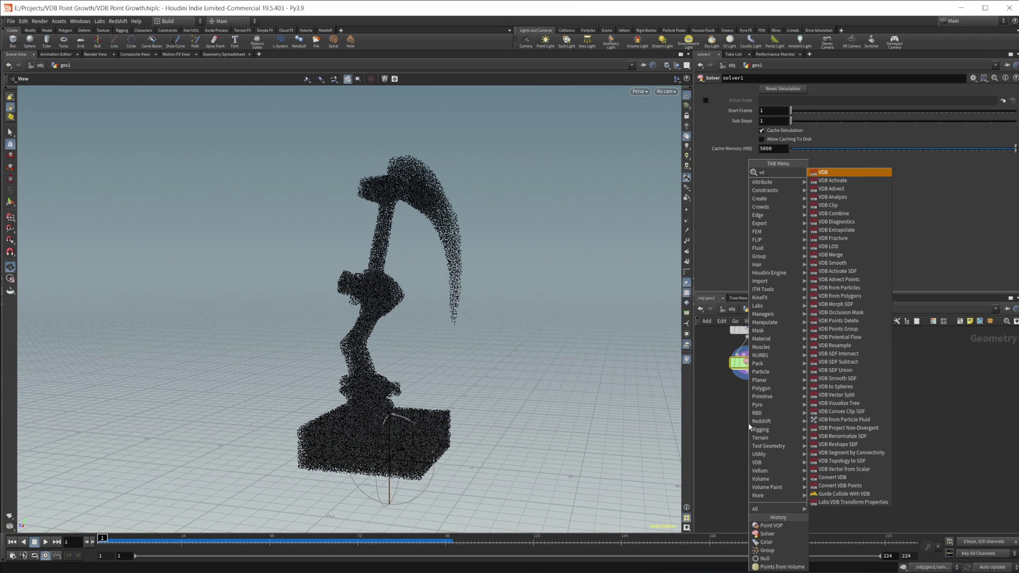
text(b fr)
key(Down)
key(Return)
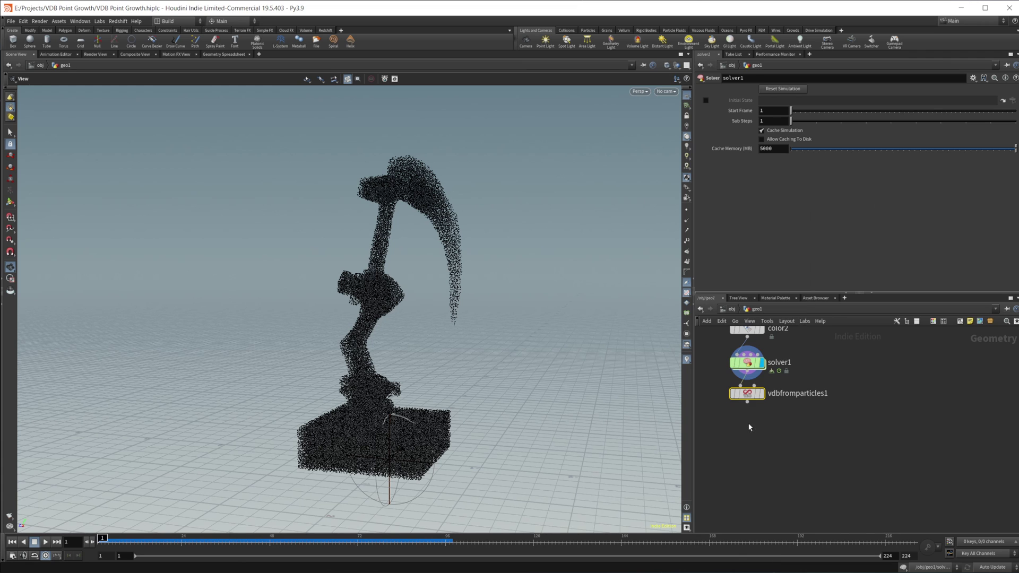
click(749, 432)
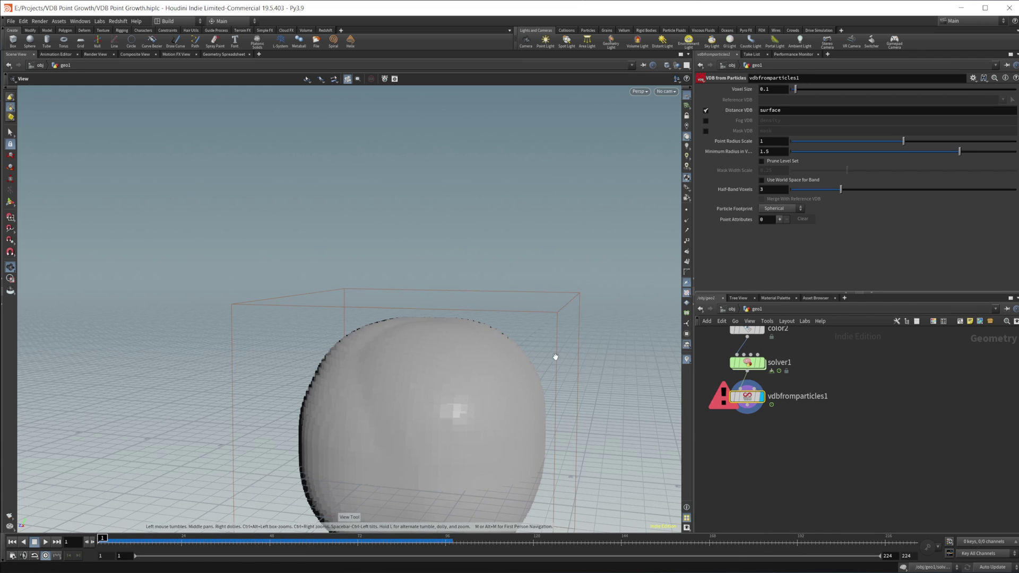
- Set vdbfromparticles1's Point Radius Scale to .05
drag(480, 392, 483, 410)
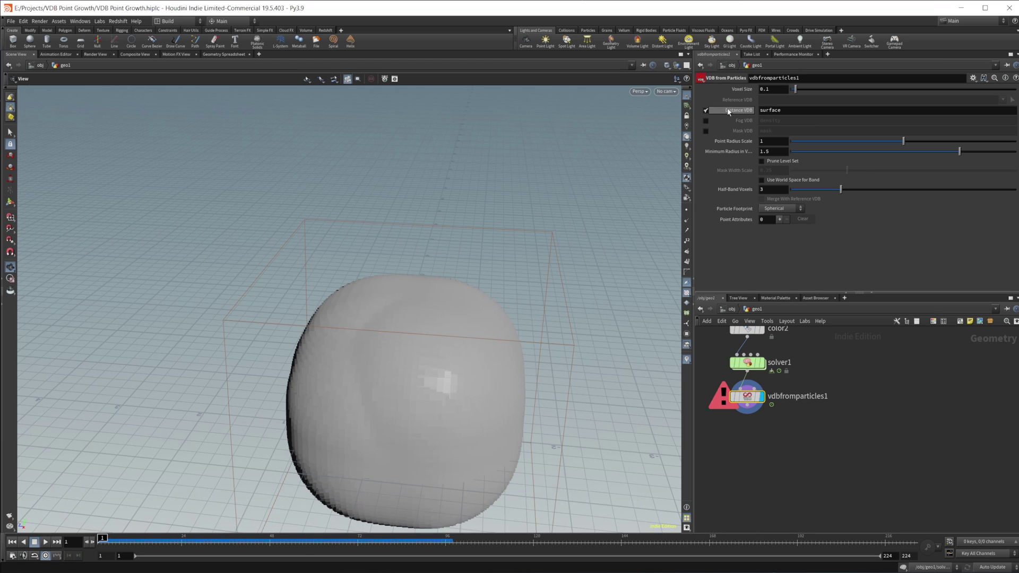
click(782, 142)
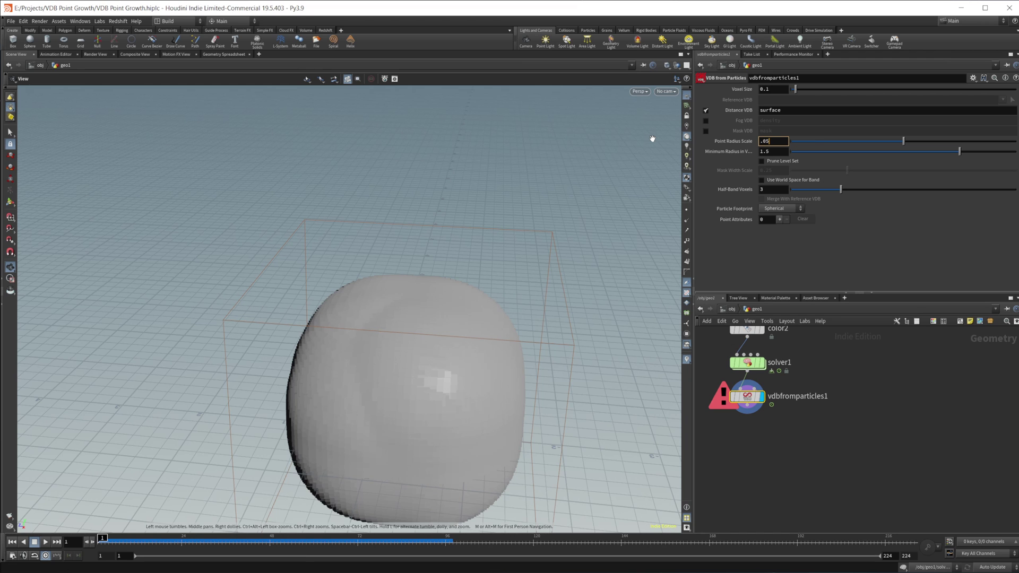
key(Return)
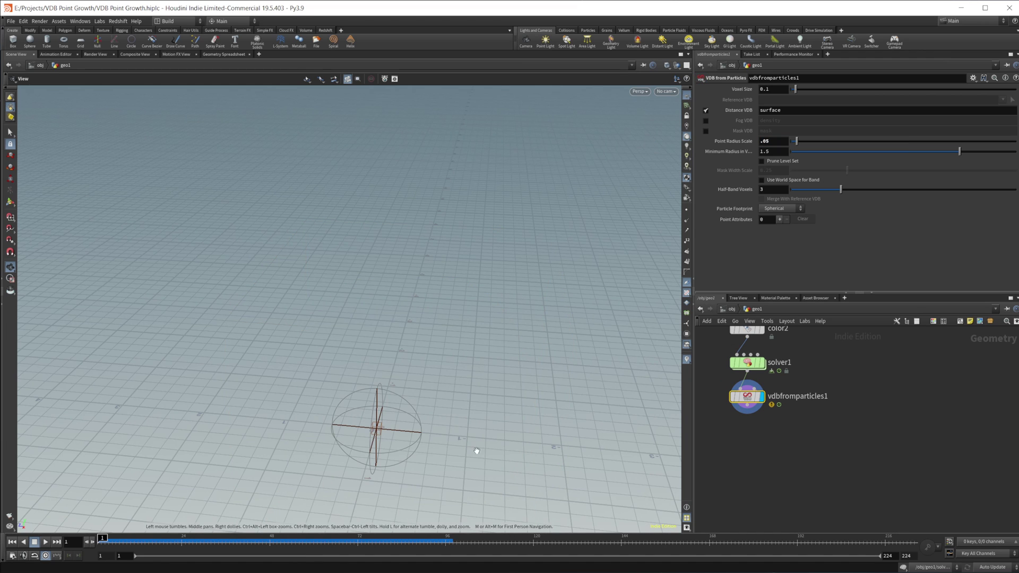
- Set Voxel Size to 0.01 and move vdbfromparticles1 down away from solver1
drag(459, 460, 448, 386)
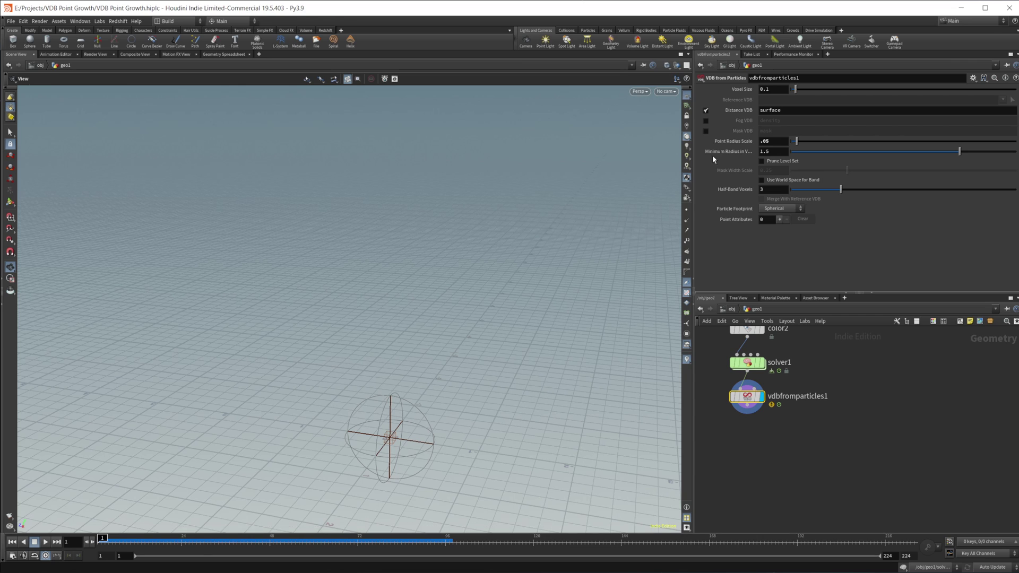
click(781, 90)
key(Return)
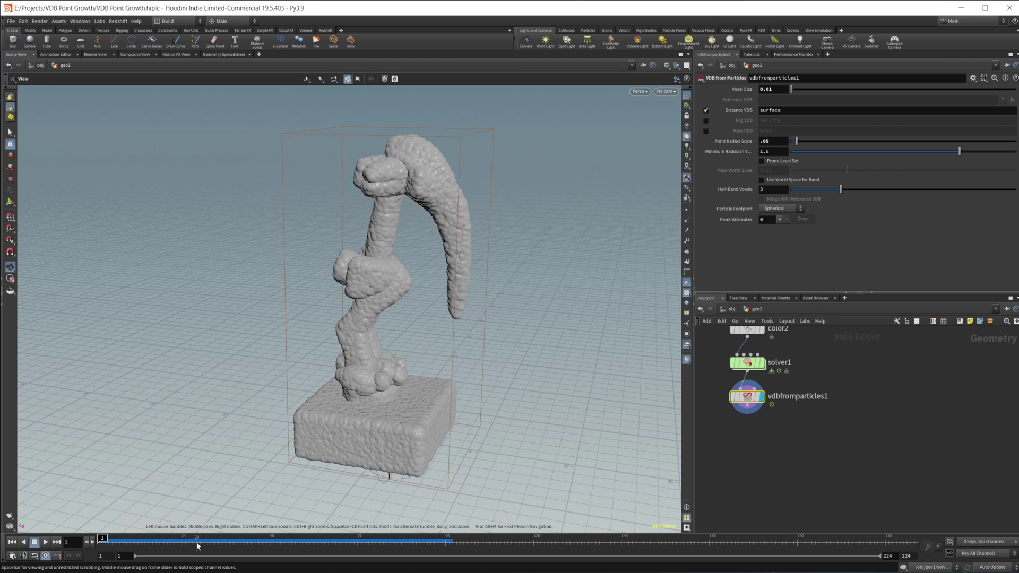
middle_drag(805, 472, 802, 443)
drag(769, 392, 762, 454)
- Display solver1's particles, scrub to frame 54, and nudge vdbfromparticles1 slightly right
click(781, 358)
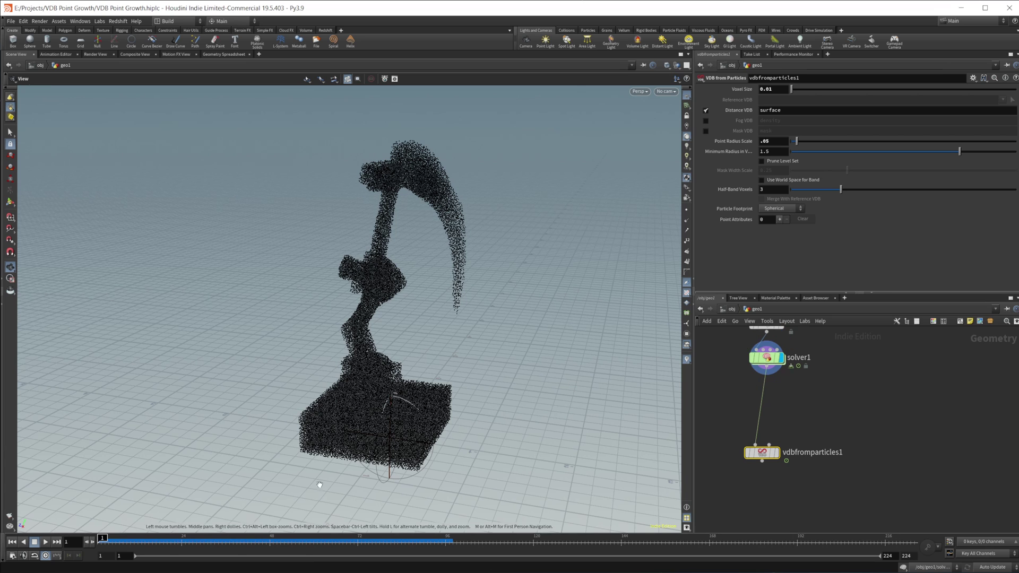
click(138, 539)
drag(138, 539, 291, 539)
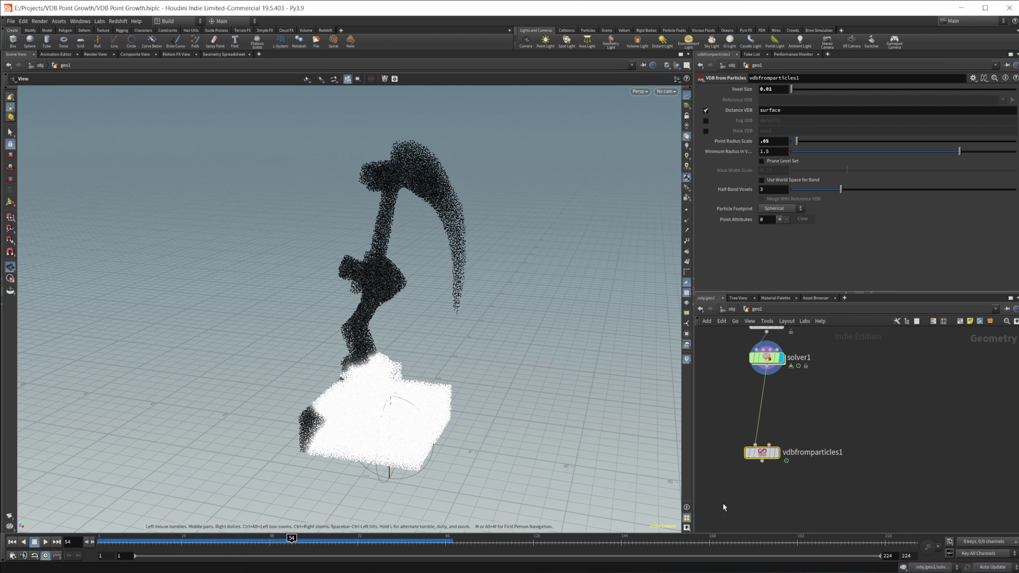
drag(774, 459, 779, 459)
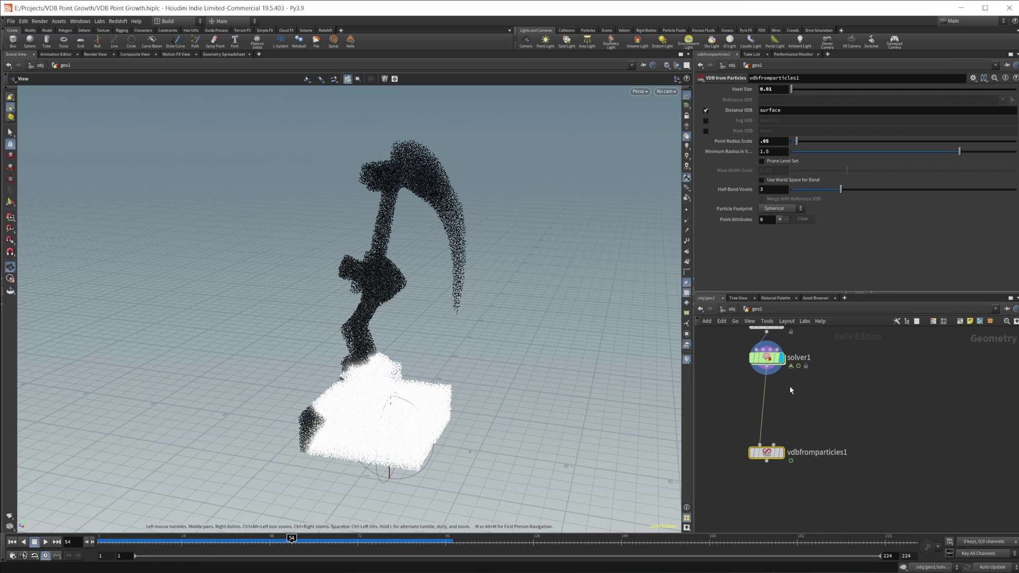
- Go inside solver1's pointvop1 and add a Vector to Float node near clamp1
double_click(775, 371)
double_click(764, 423)
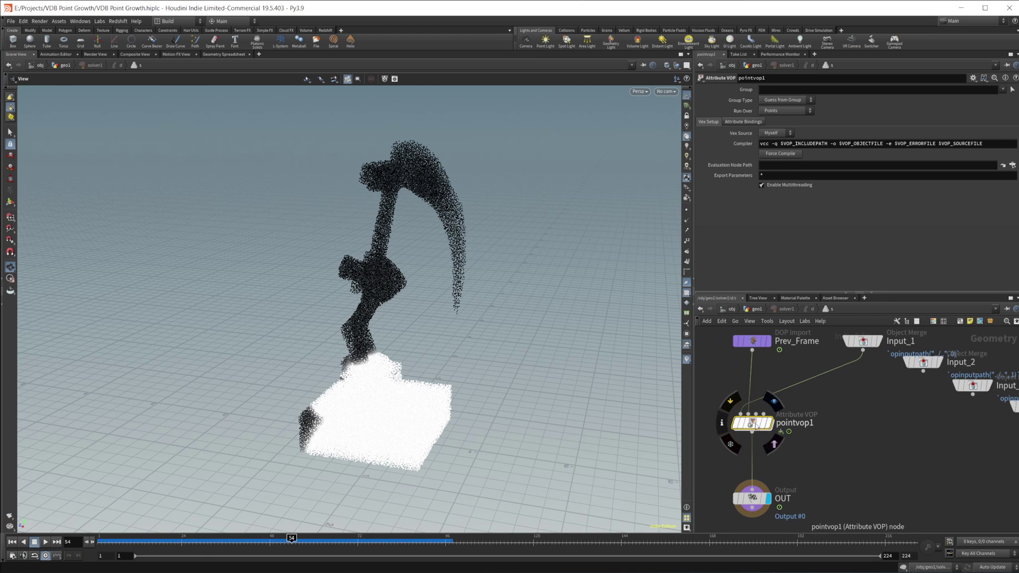
middle_drag(854, 447, 810, 451)
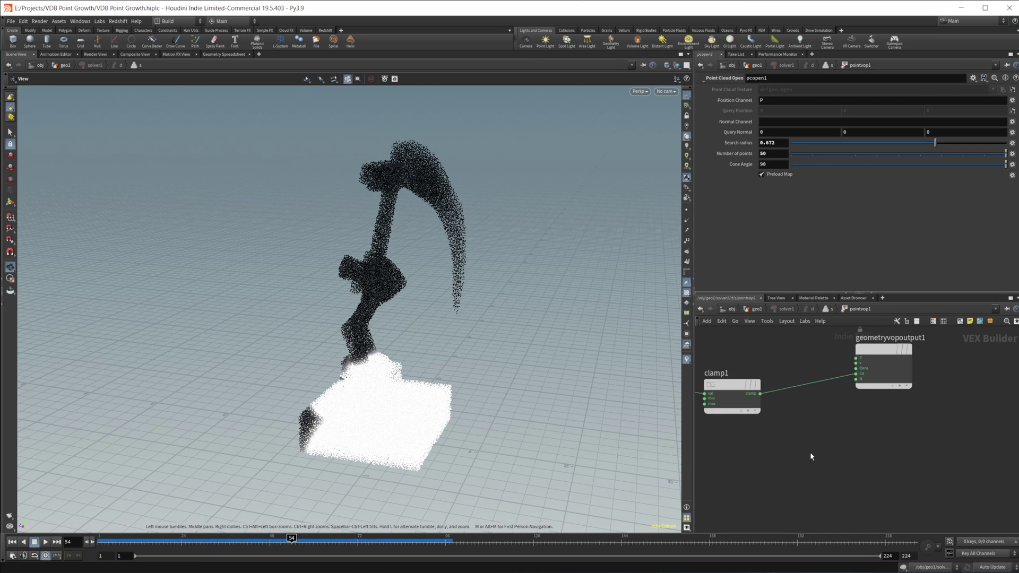
key(Tab)
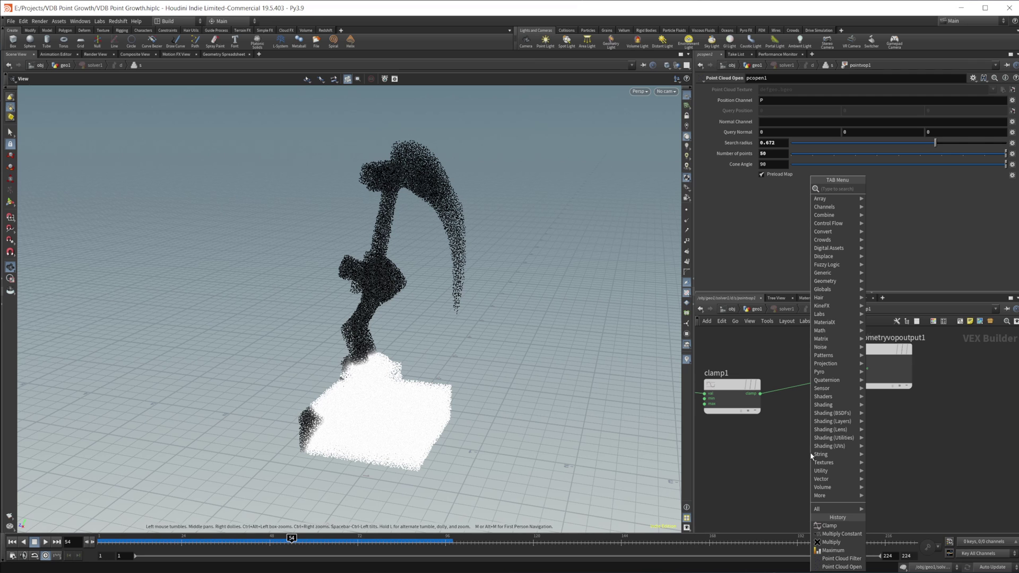
text(vect)
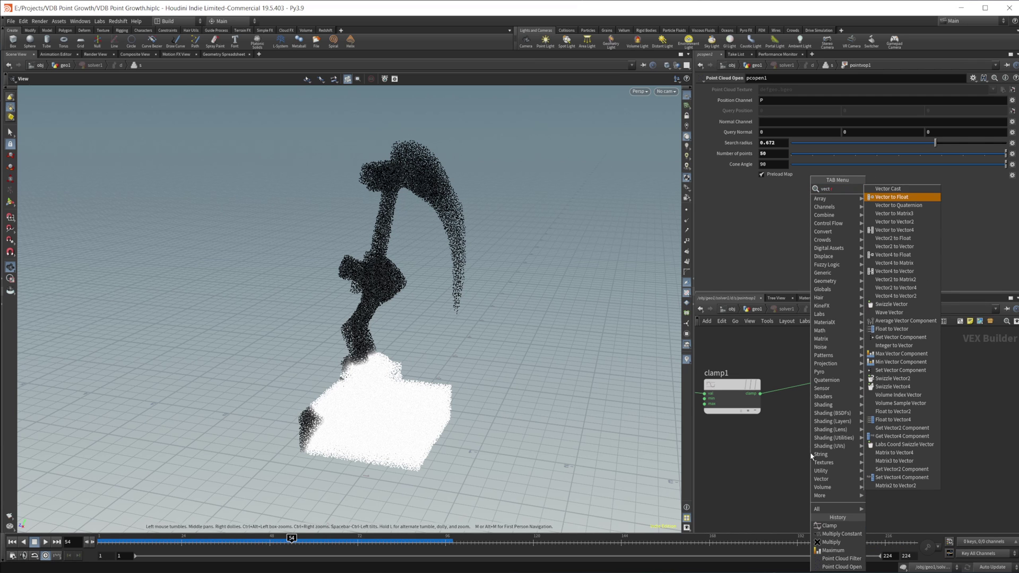
key(Return)
click(994, 463)
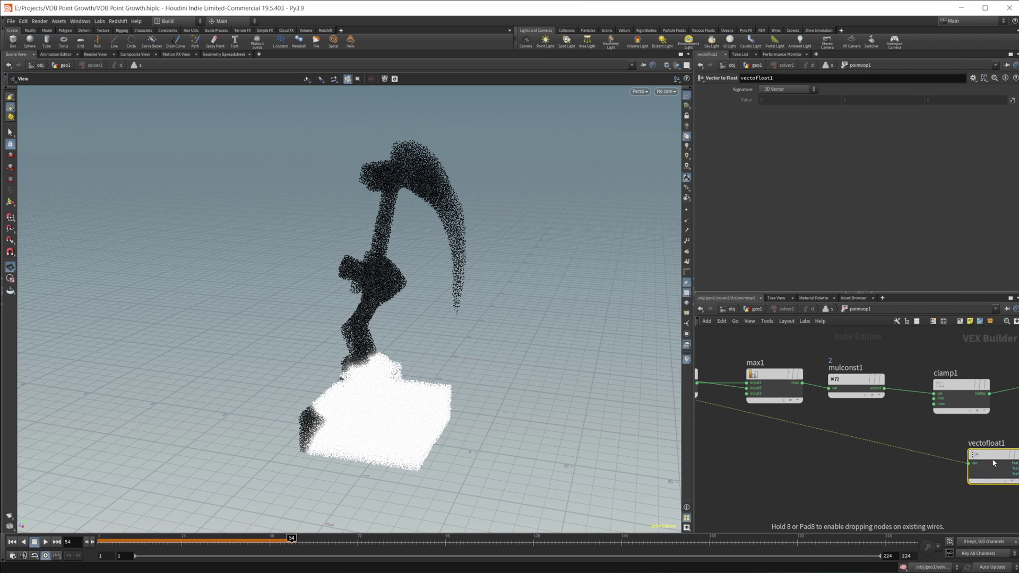
- Wire clamp1's output into vectofloat1's vec input and tidy the layout
middle_drag(994, 463, 882, 459)
drag(886, 404, 888, 453)
middle_drag(888, 452, 767, 412)
drag(767, 419, 815, 433)
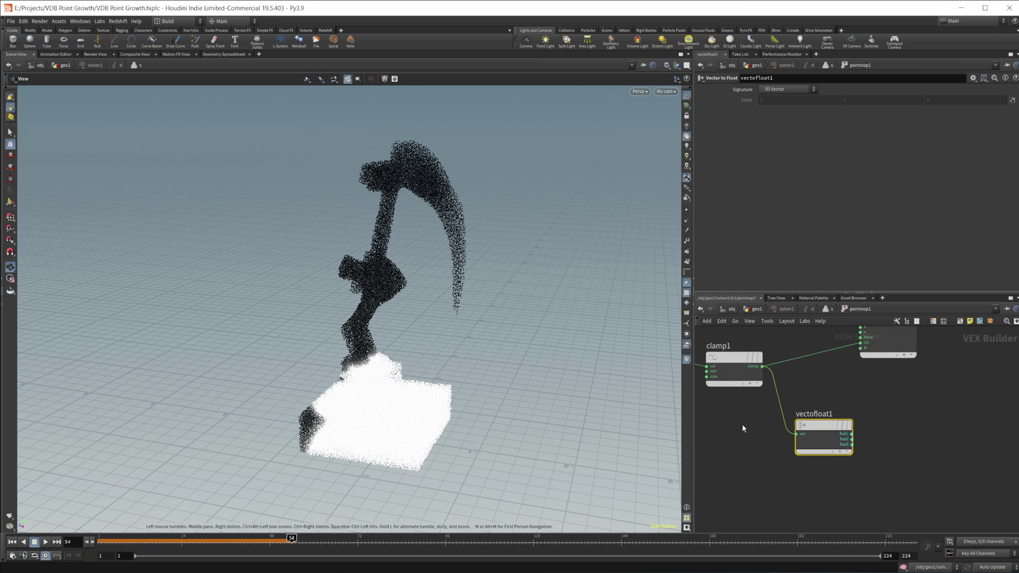
middle_drag(910, 438, 832, 433)
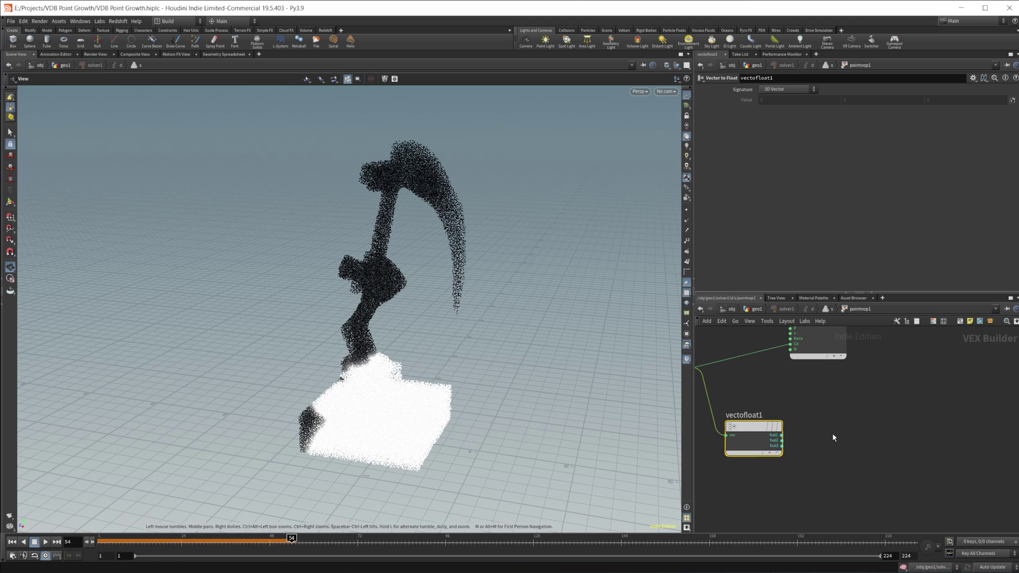
- Add a Bind Export node fed by vectofloat1's fval1 output
key(Tab)
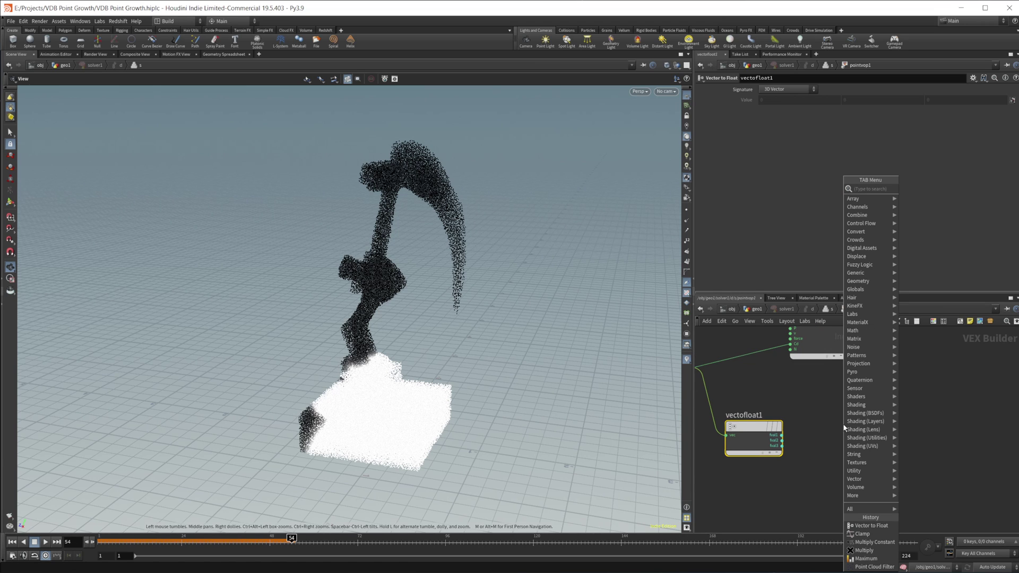
text(bind)
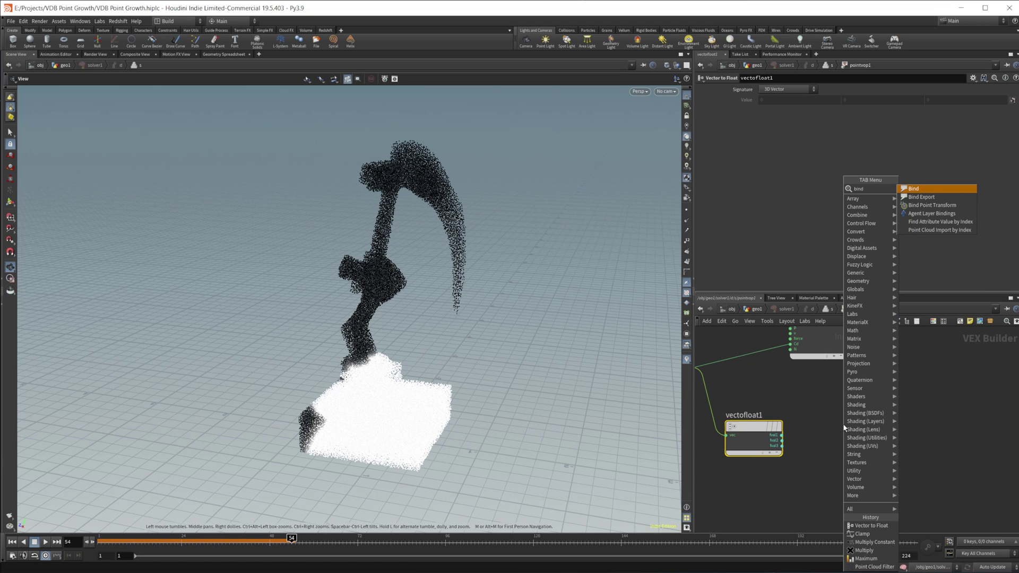
key(Down)
key(Return)
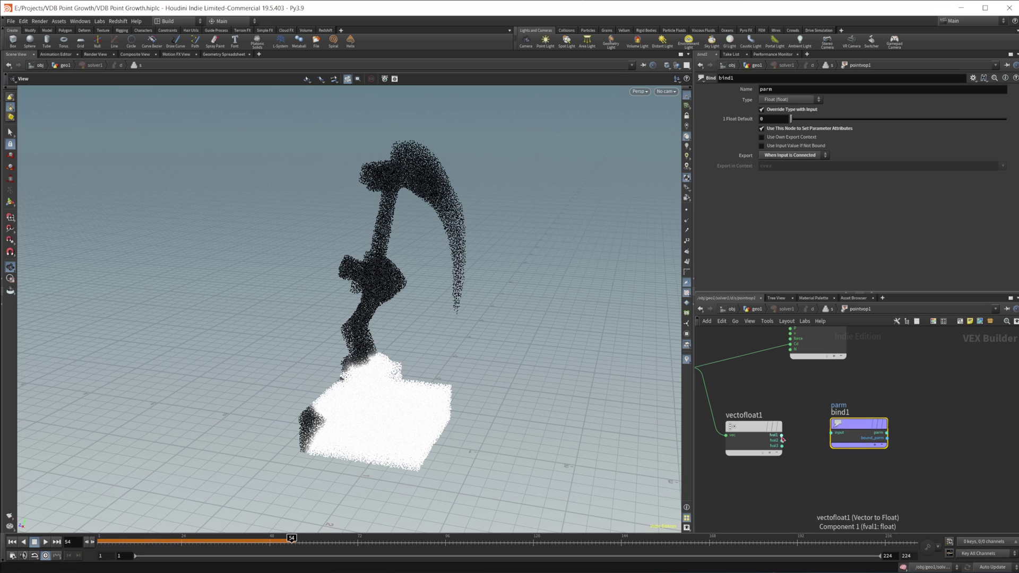
drag(782, 435, 838, 433)
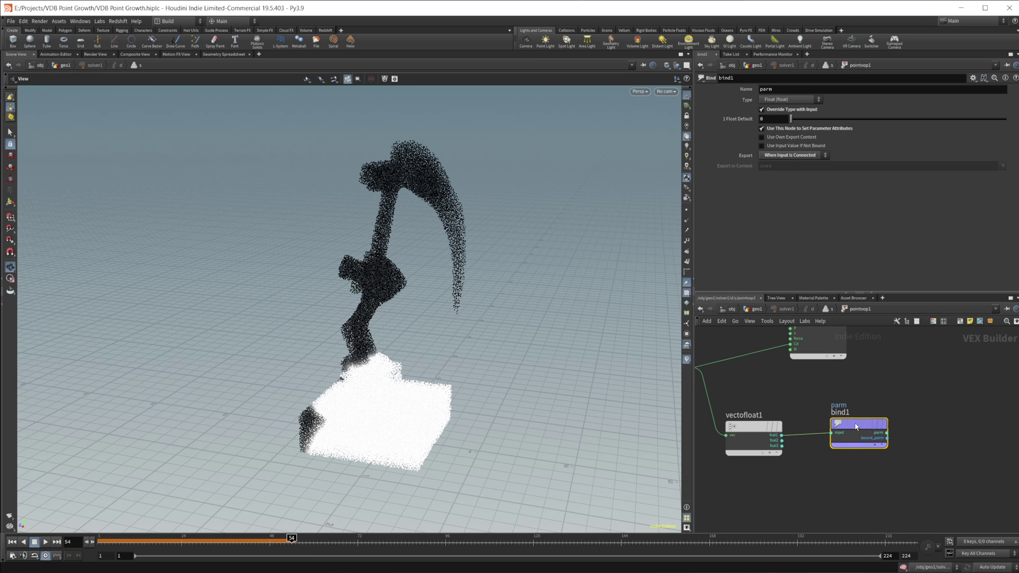
- Name the exported attribute pscale and return to the geo1 network
double_click(764, 91)
text(pscale)
key(Return)
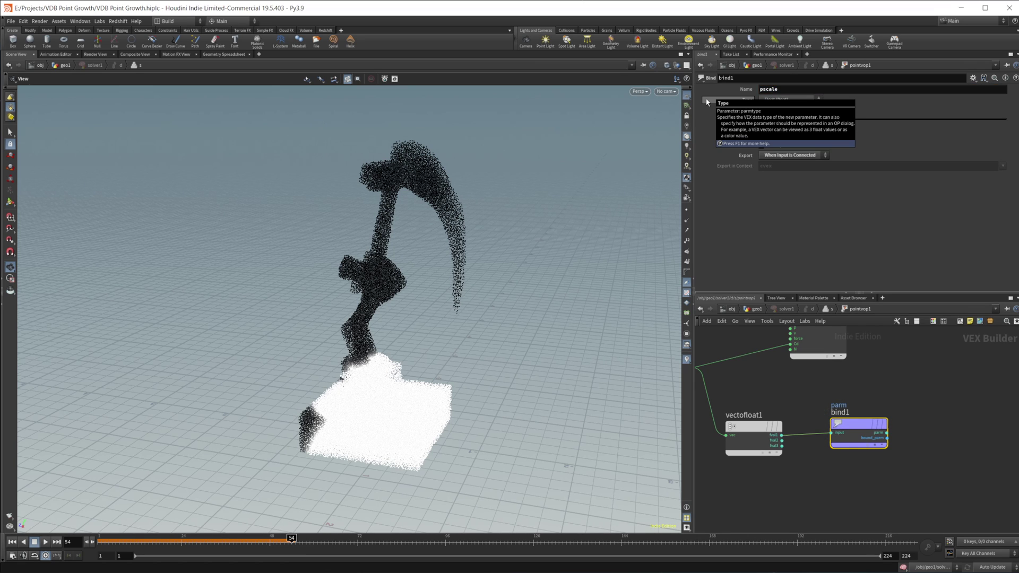
click(757, 309)
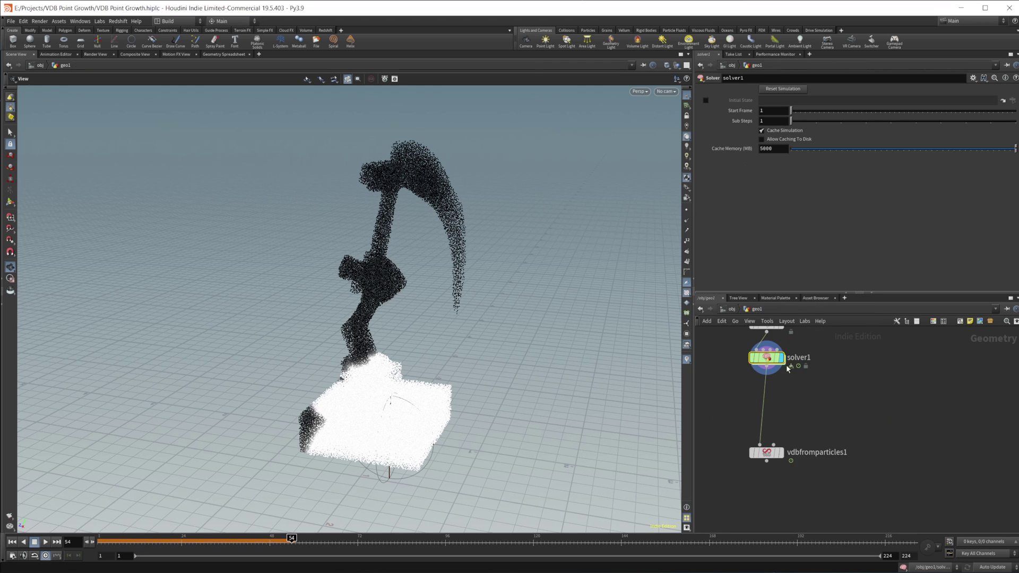
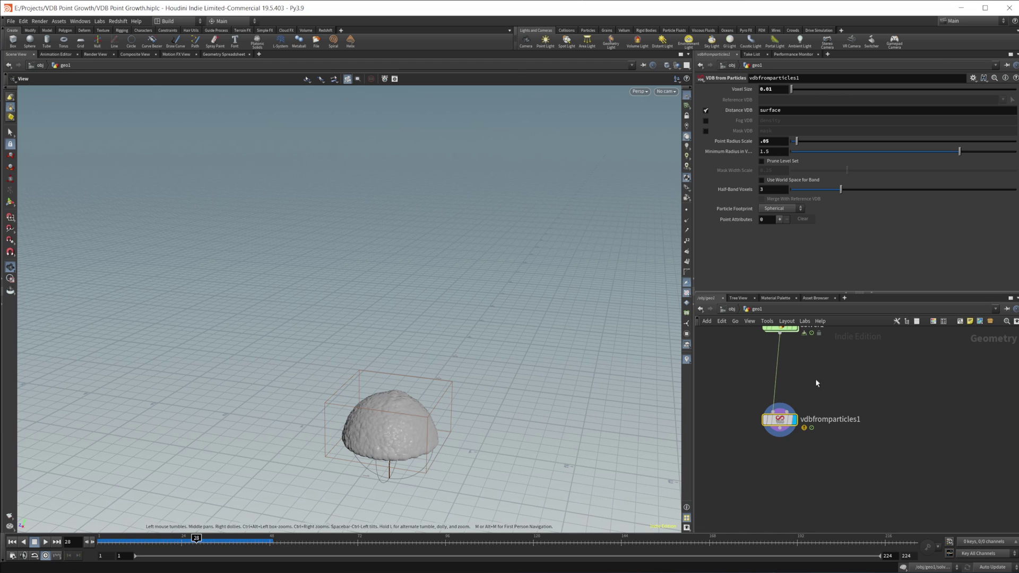
- Insert a Blast node on the solver1–vdbfromparticles1 wire and display it
middle_drag(792, 390, 786, 395)
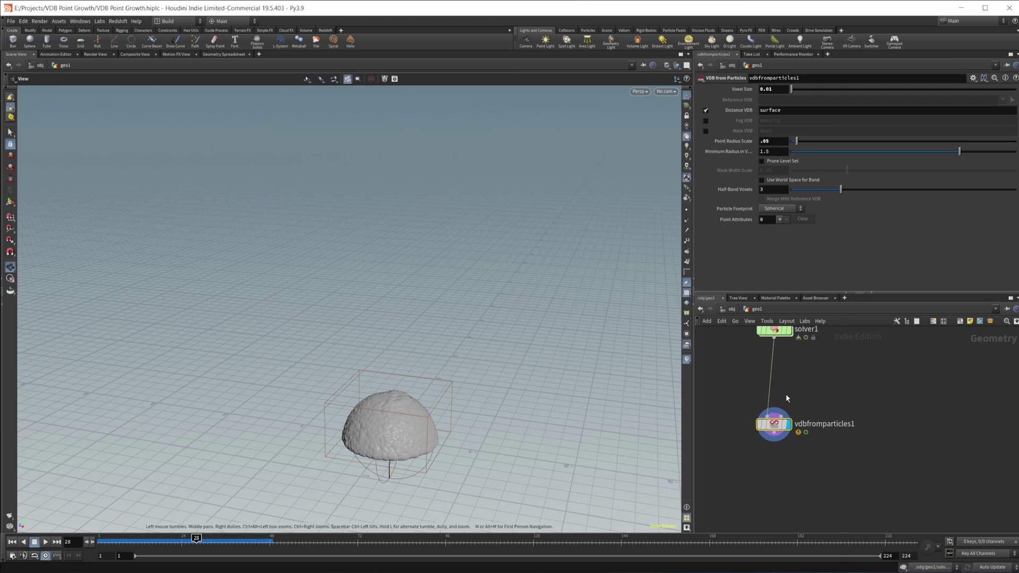
key(Tab)
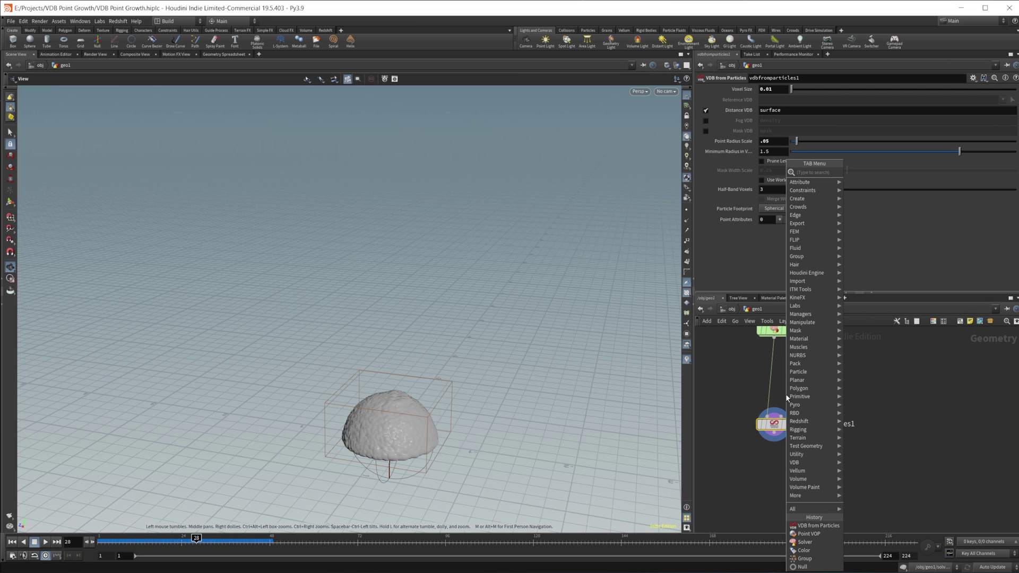
text(blast)
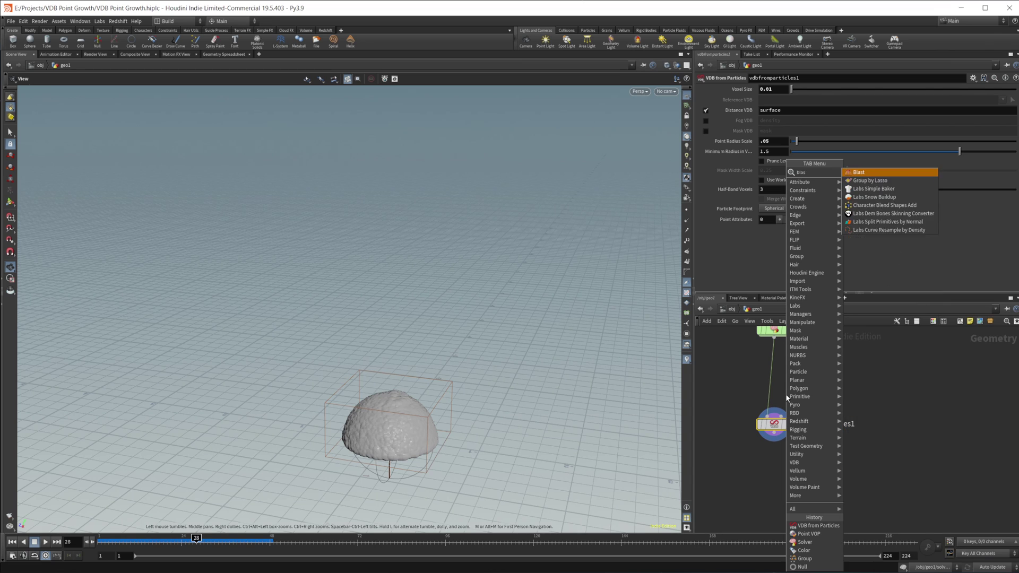
key(Return)
click(786, 395)
click(786, 395)
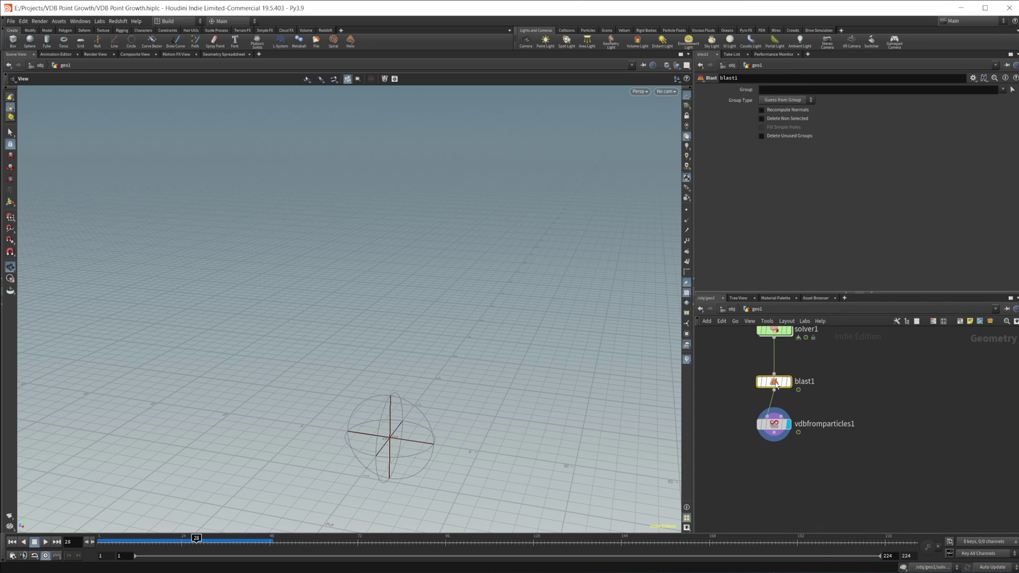
click(790, 385)
click(802, 88)
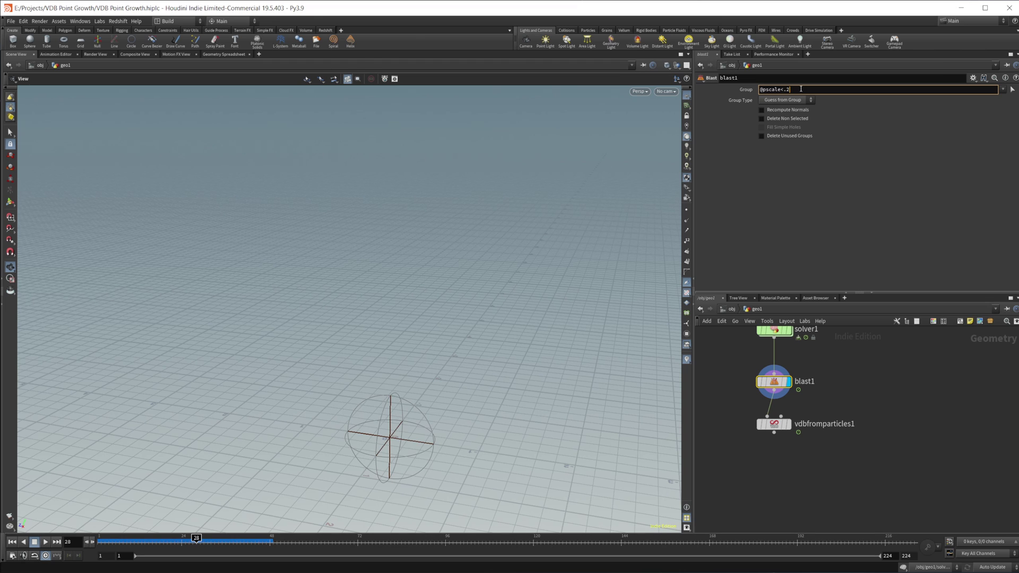
text(@pscale<.2)
key(Return)
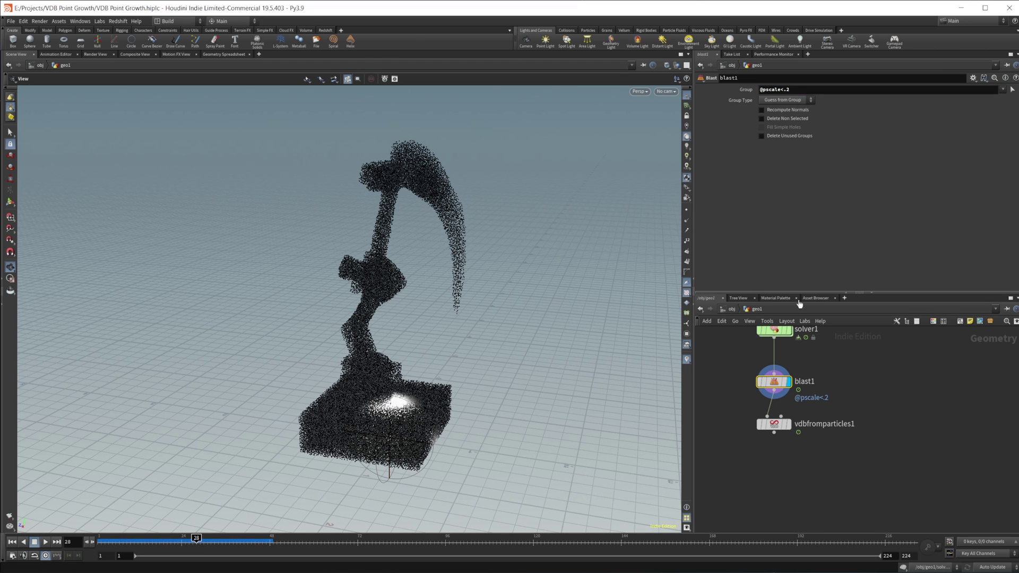
click(803, 101)
click(779, 126)
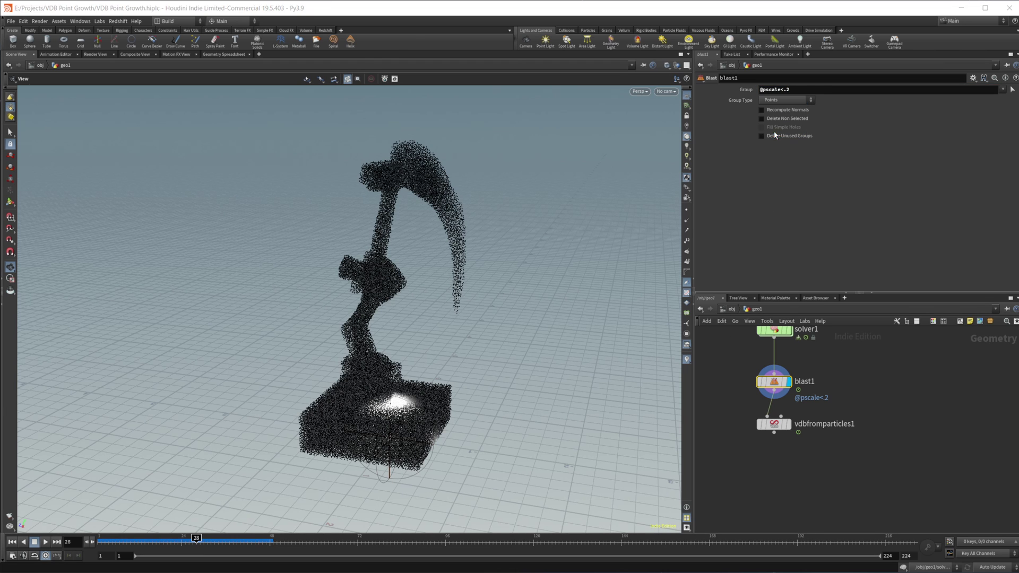
- Play to frame 75 and sort blast1's spreadsheet by pscale, confirming values start near 0.2
key(Up)
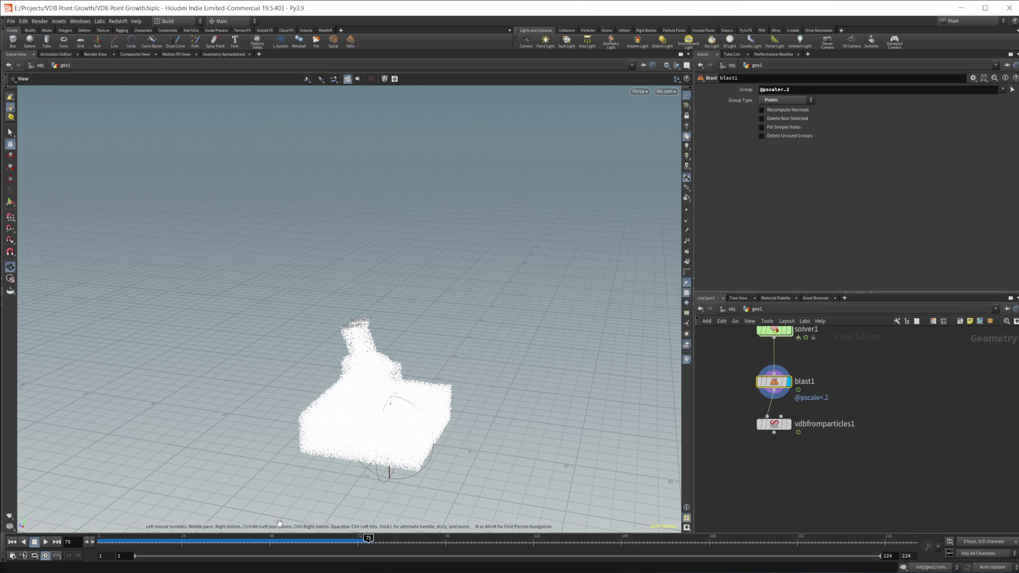
click(236, 55)
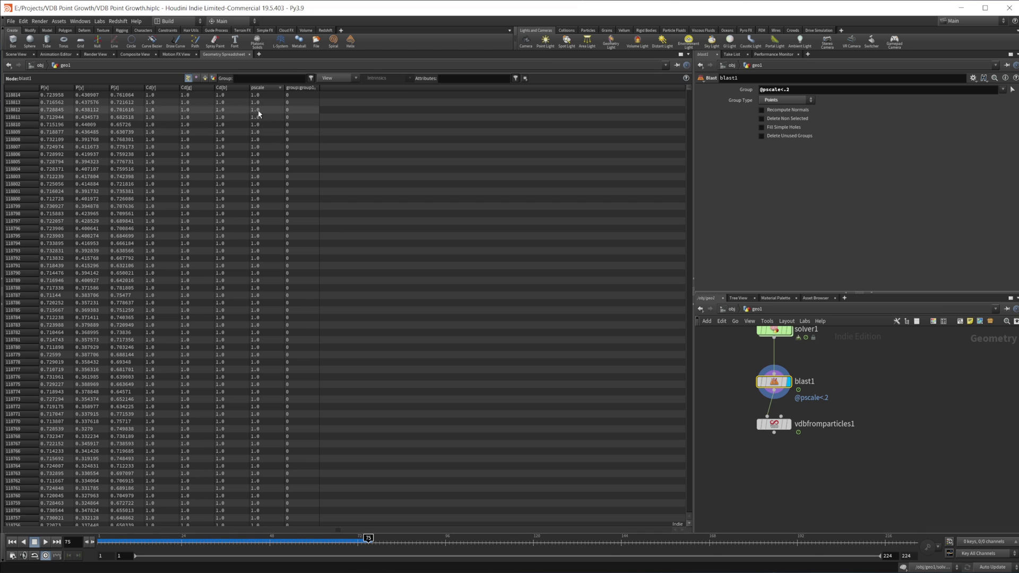
click(265, 88)
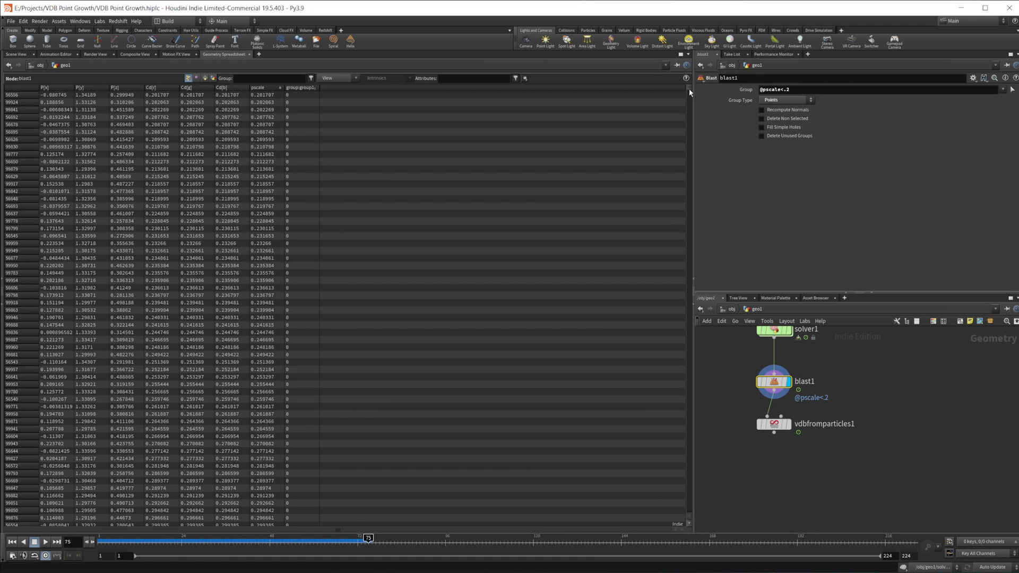
scroll(688, 90, down, 10)
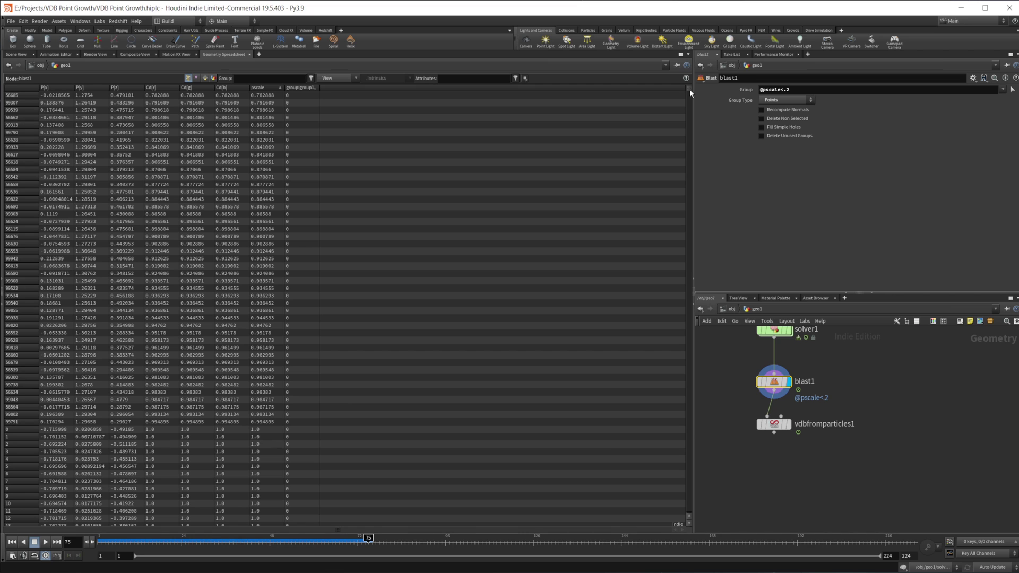
scroll(279, 327, up, 7)
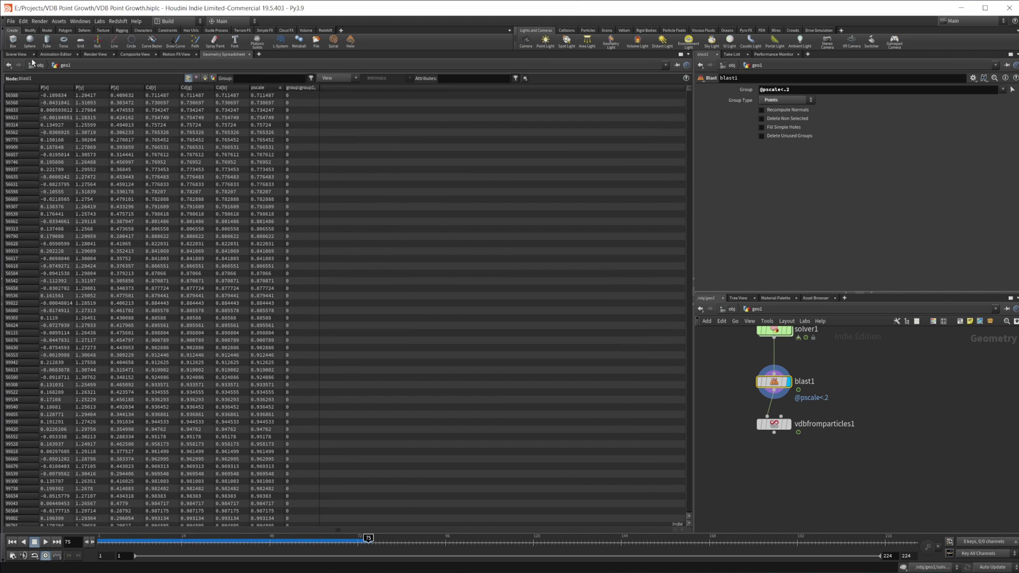
click(16, 54)
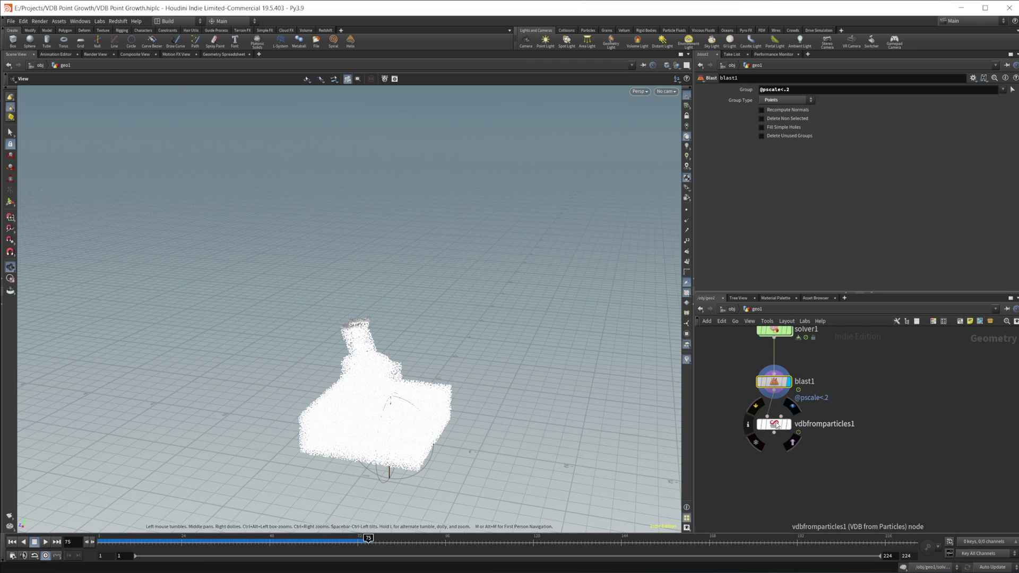
- Display vdbfromparticles1's mesh at frame 96 and orbit around the grown base and column
click(778, 428)
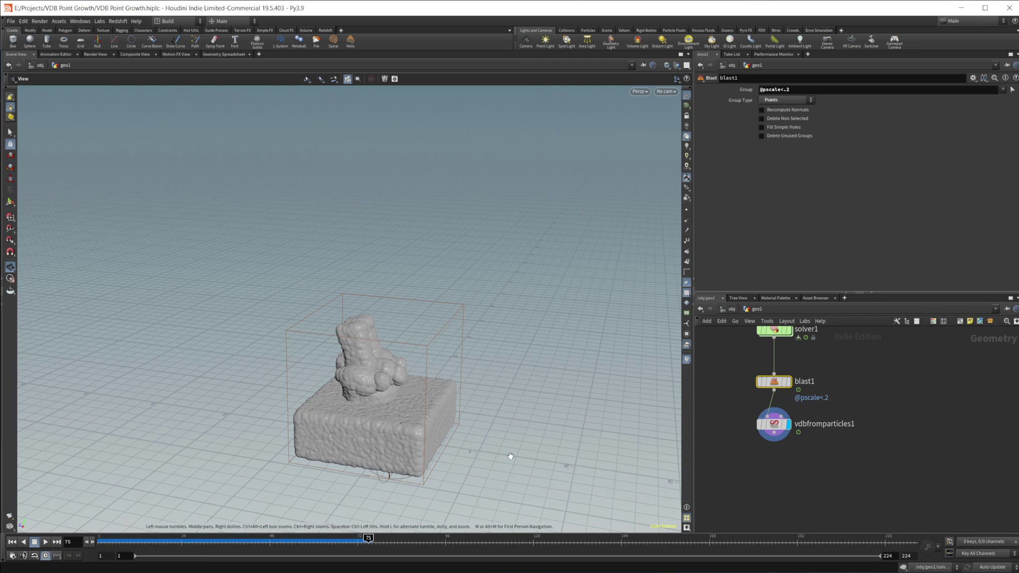
drag(510, 457, 663, 427)
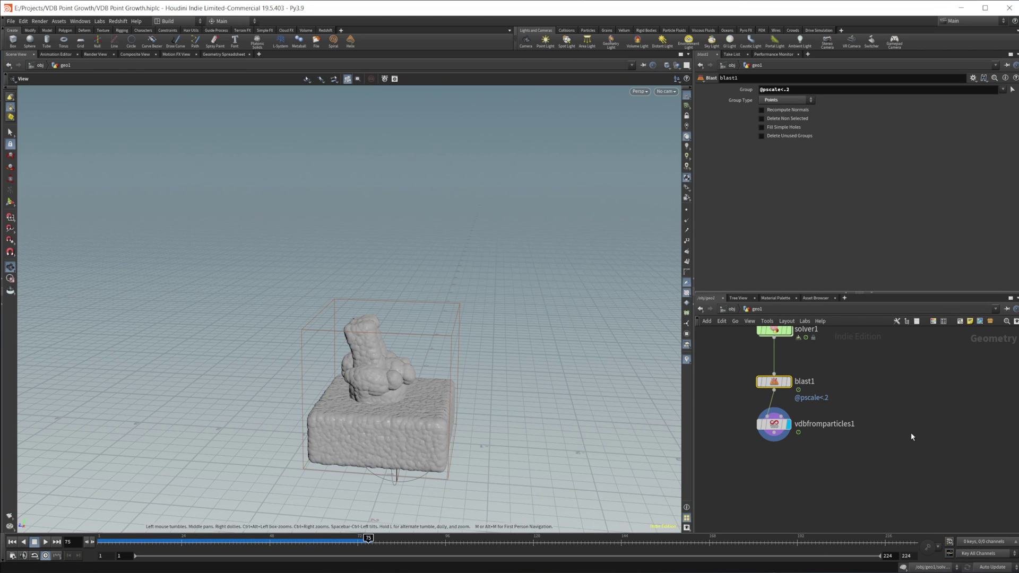
drag(368, 538, 445, 538)
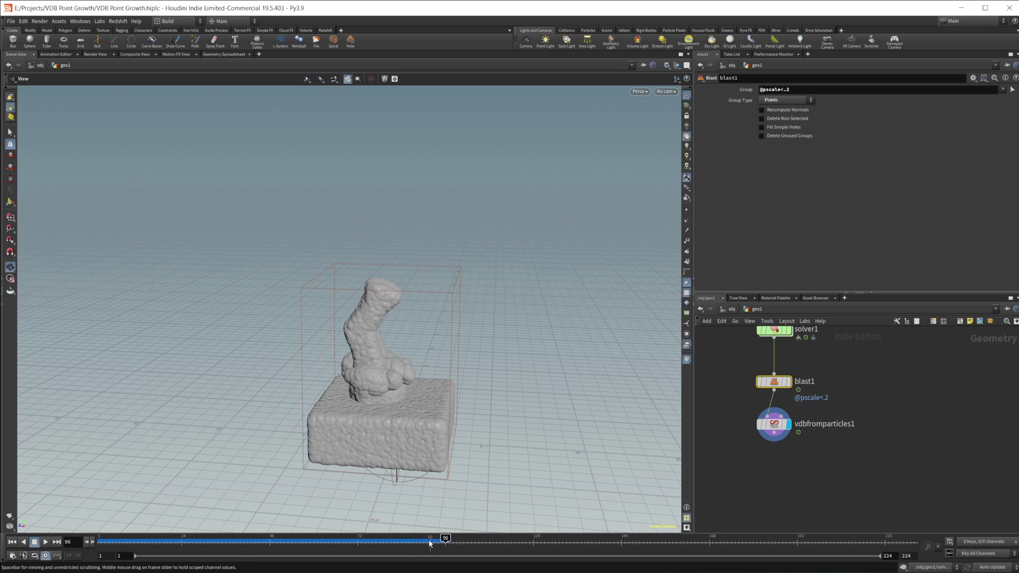
drag(445, 394, 411, 368)
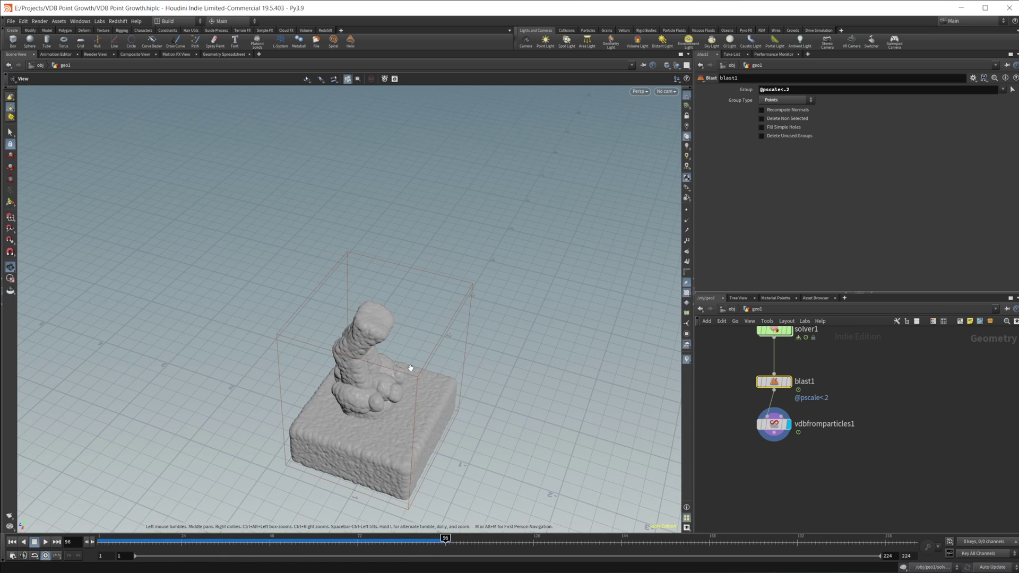
drag(365, 412, 425, 393)
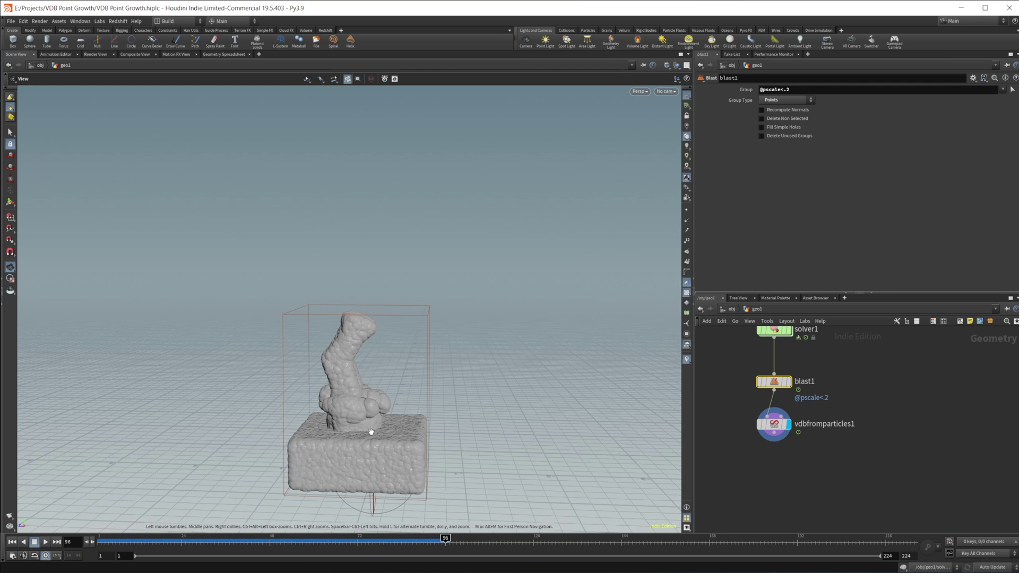
drag(364, 318, 484, 312)
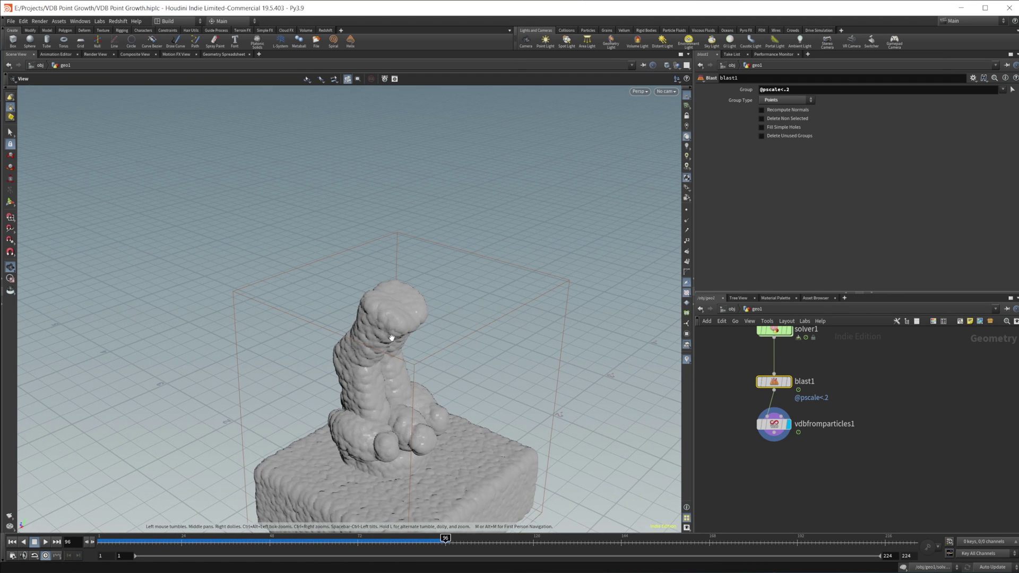
right_drag(391, 338, 473, 411)
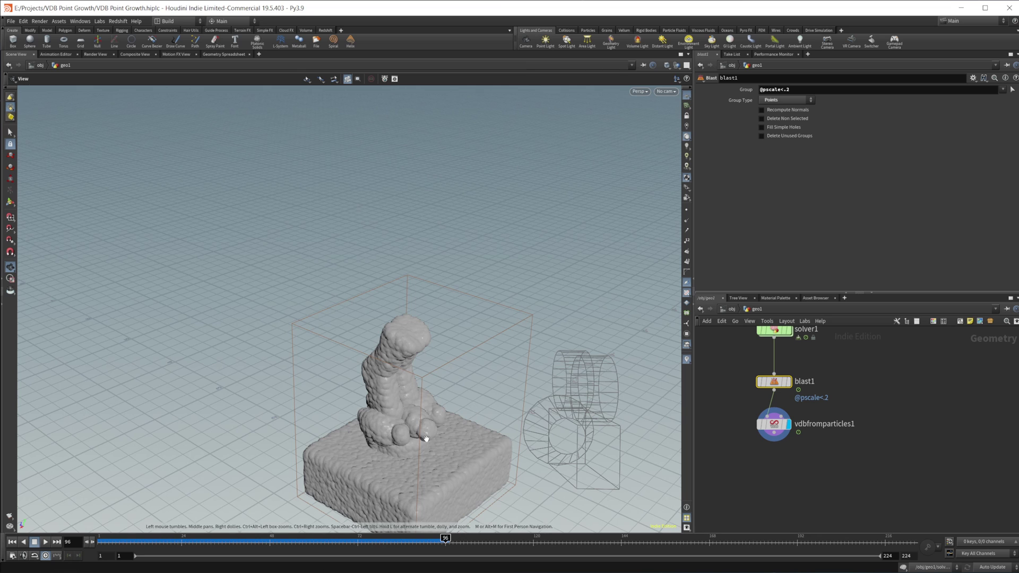
drag(426, 438, 512, 416)
scroll(830, 462, down, 4)
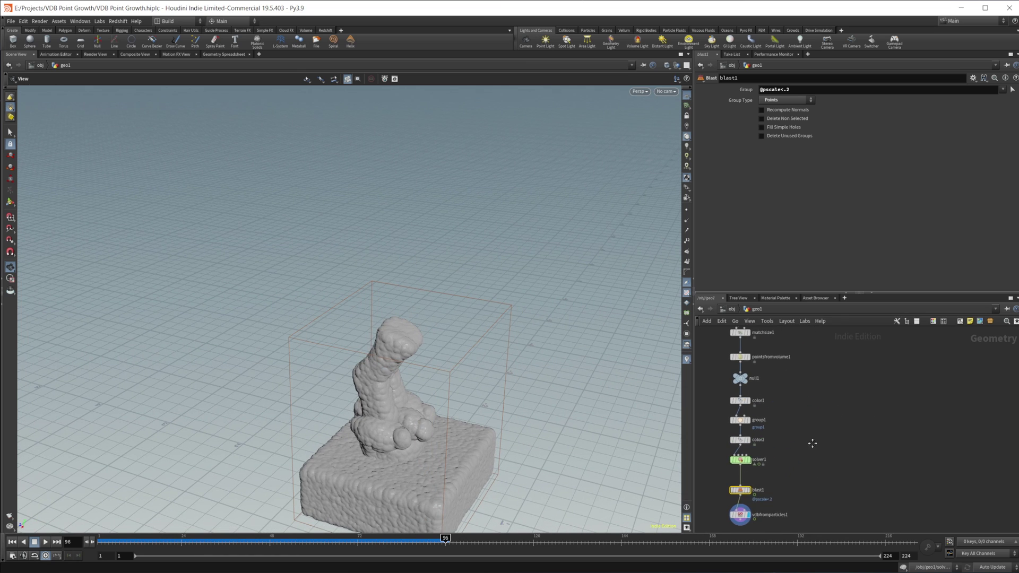
middle_drag(810, 388, 810, 428)
- Add a VDB from Polygons node fed by matchsize1 and display it
key(Tab)
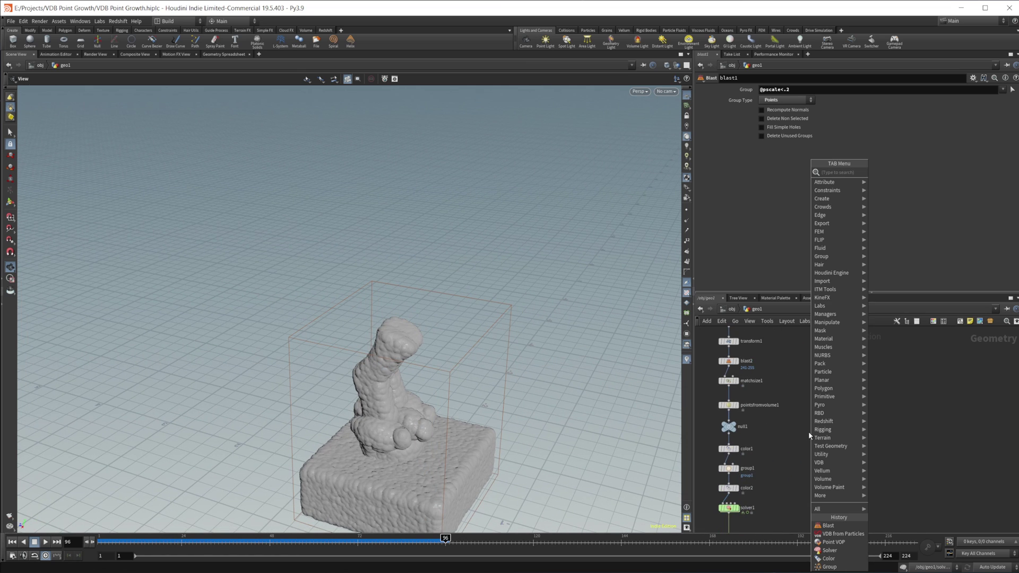
text(vdb fr)
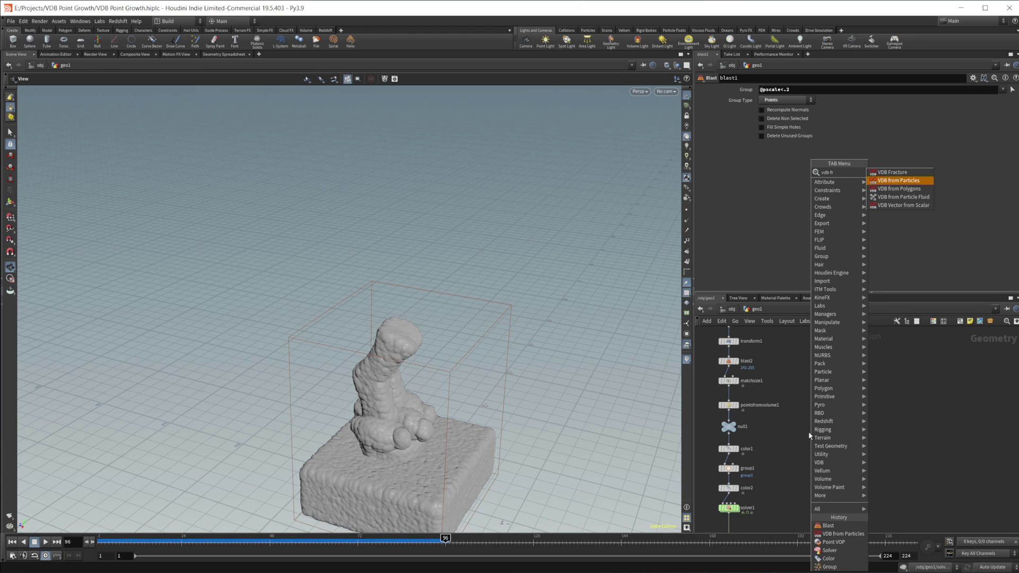
key(Down)
key(Return)
click(808, 431)
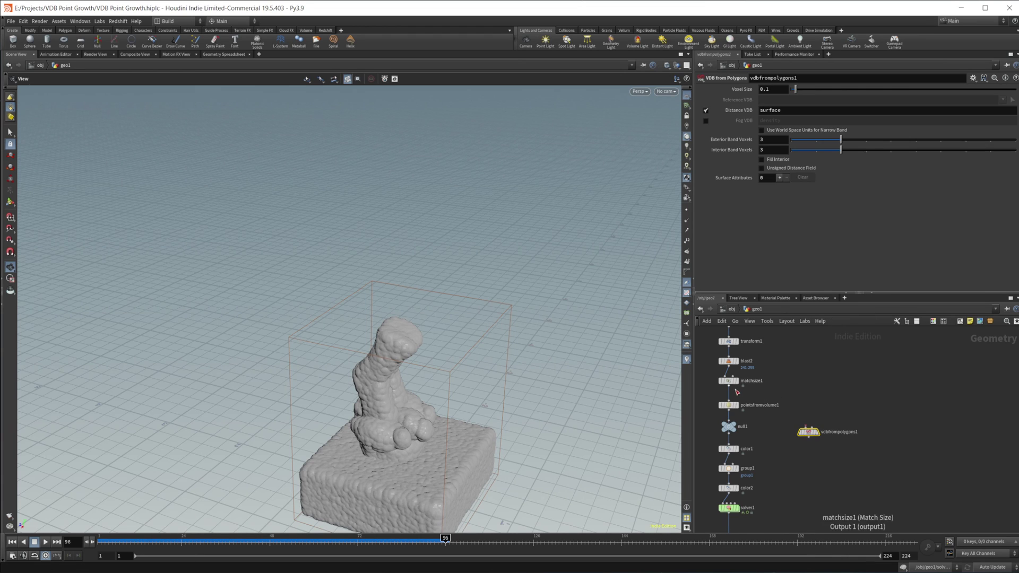
drag(728, 387, 815, 437)
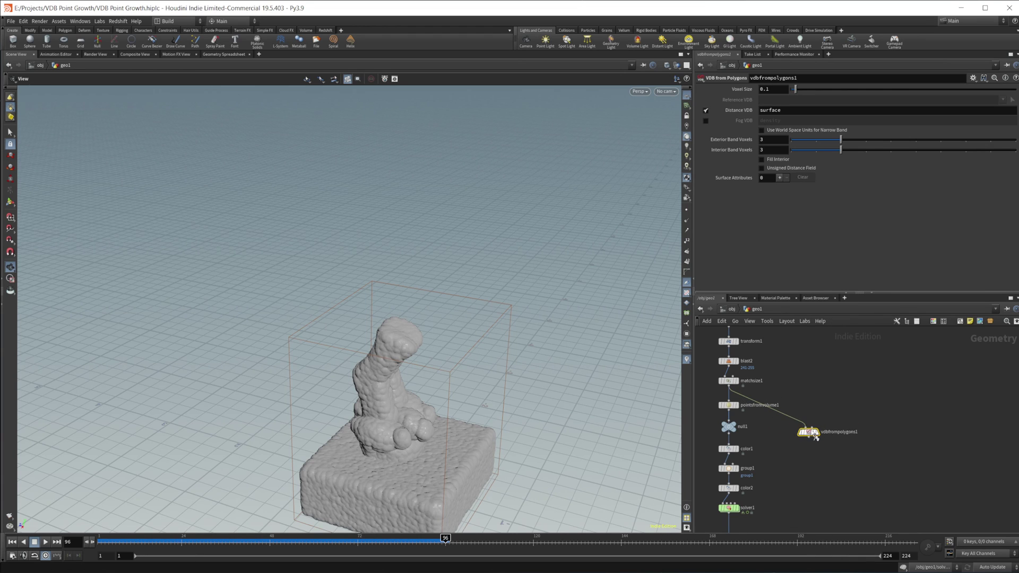
click(815, 433)
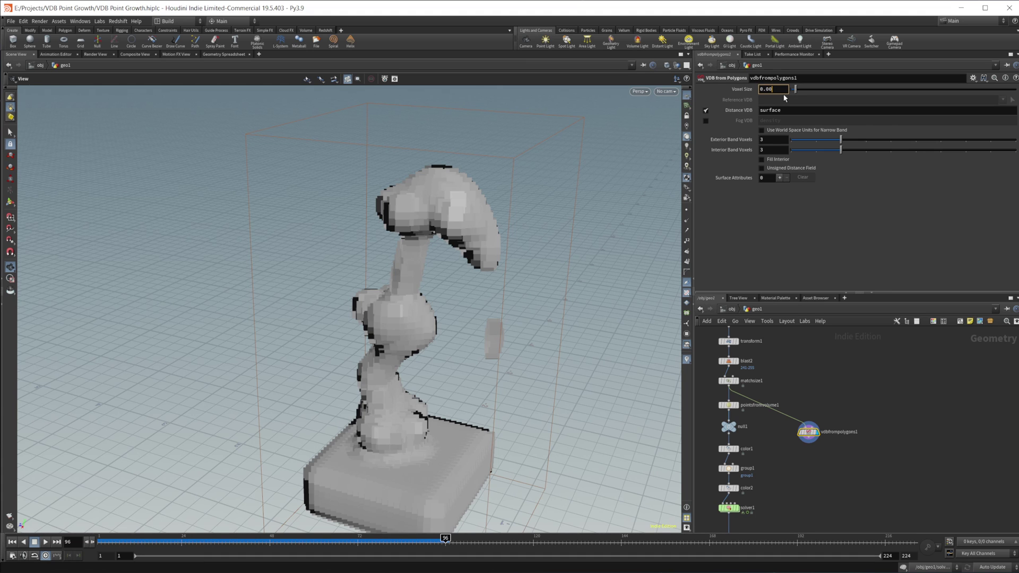
- Set the voxel size to 0.005 and place vdbfrompolygons1 beside vdbfromparticles1
text(5)
key(Return)
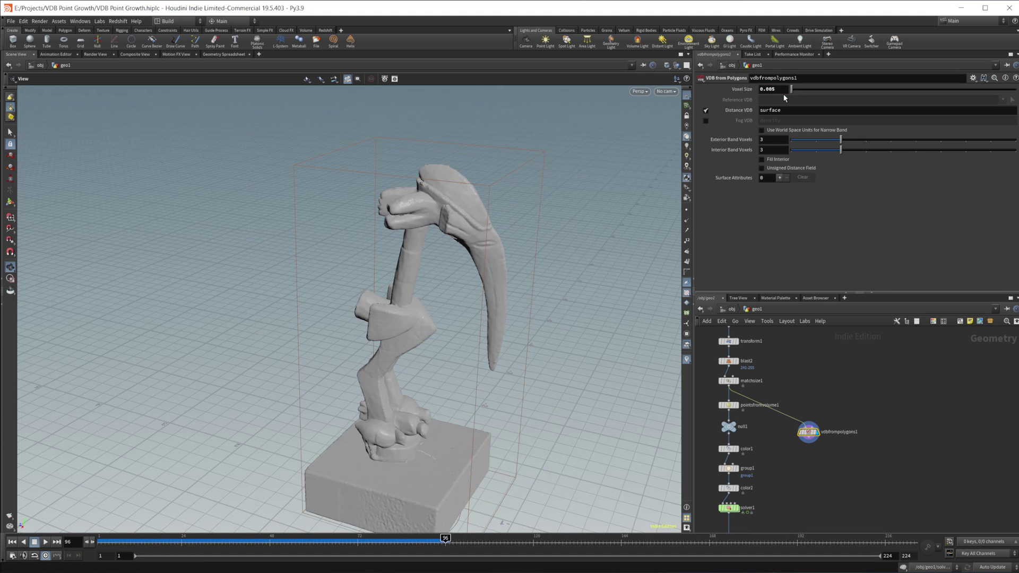
drag(460, 329, 435, 393)
middle_drag(869, 501, 889, 421)
drag(830, 351, 821, 486)
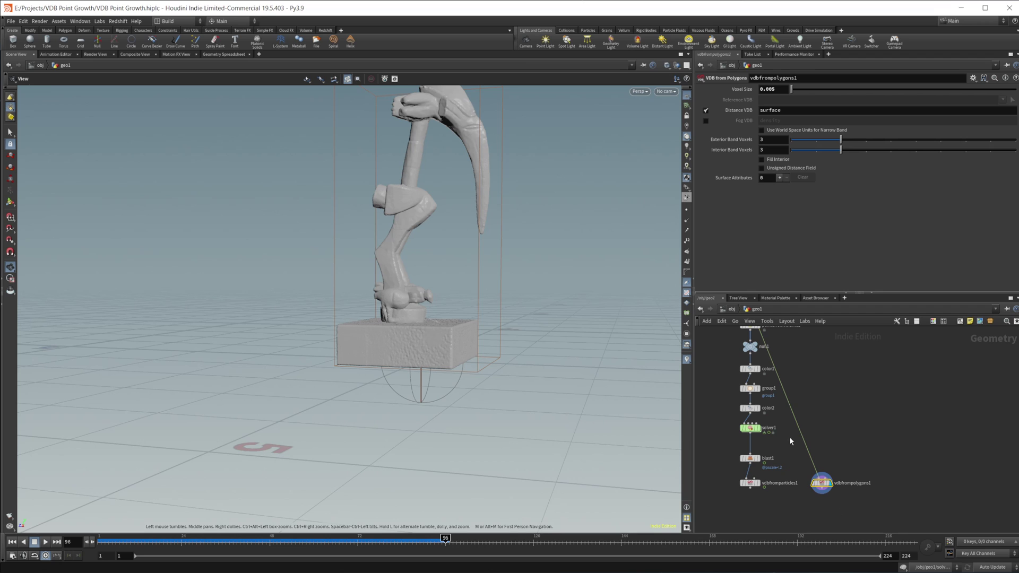
middle_drag(781, 502, 784, 463)
scroll(788, 477, up, 2)
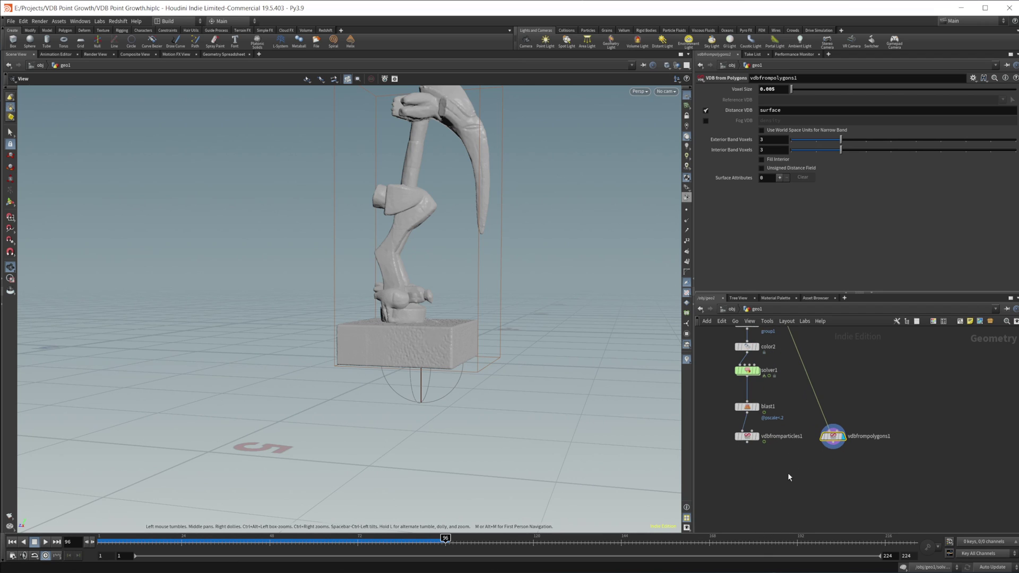
- Compare the particle VDB and polygon VDB outputs in the viewport
key(Tab)
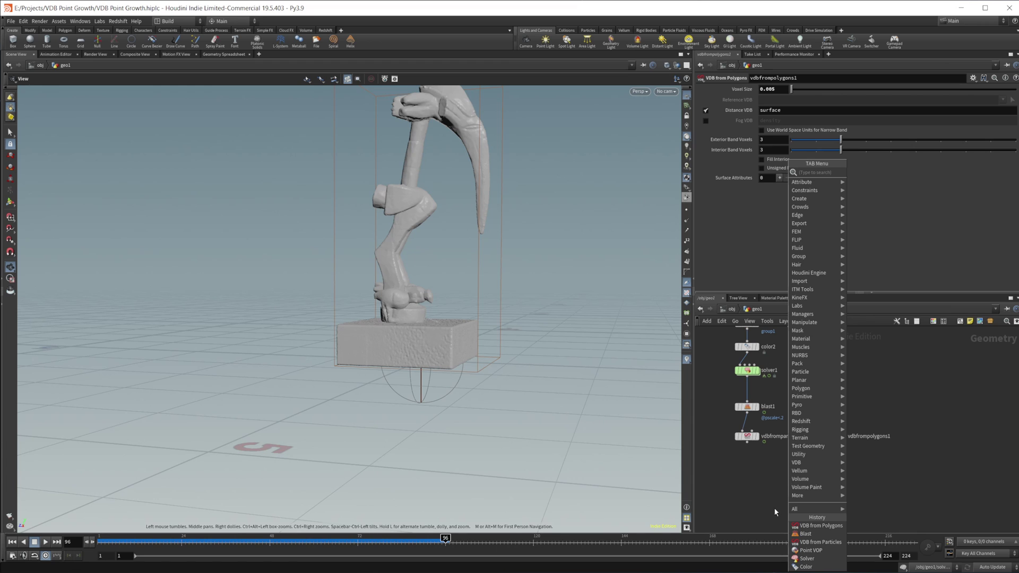
click(750, 429)
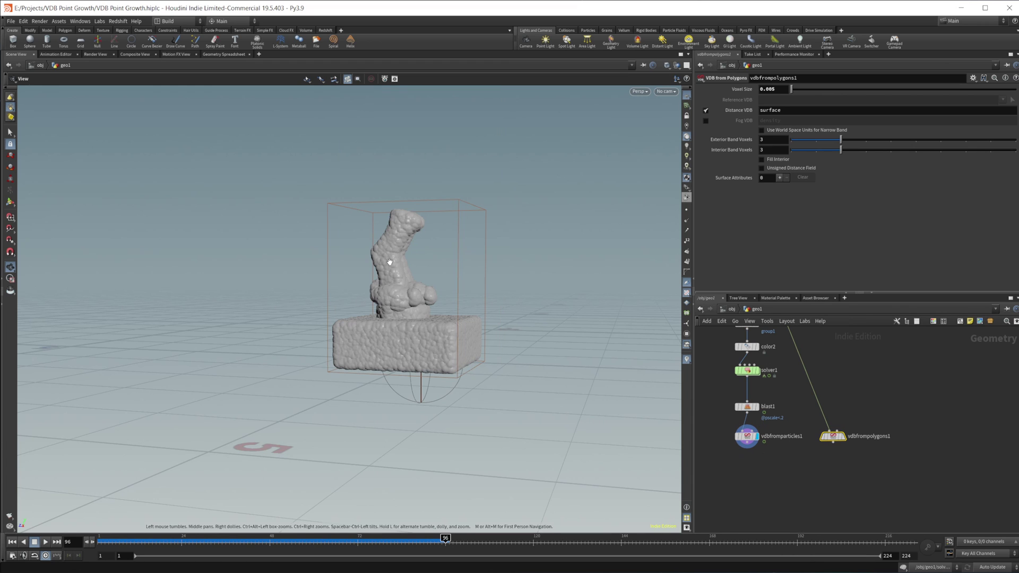
click(841, 437)
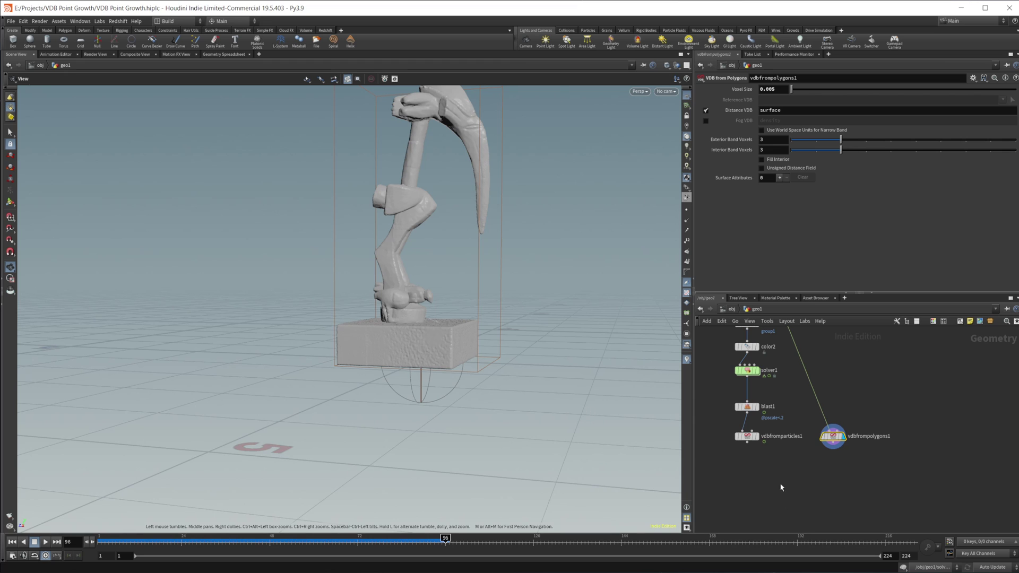
click(755, 436)
- Add a VDB Combine node with the particle VDB in input 1 and polygon VDB in input 2
key(Tab)
mouse_move(791, 476)
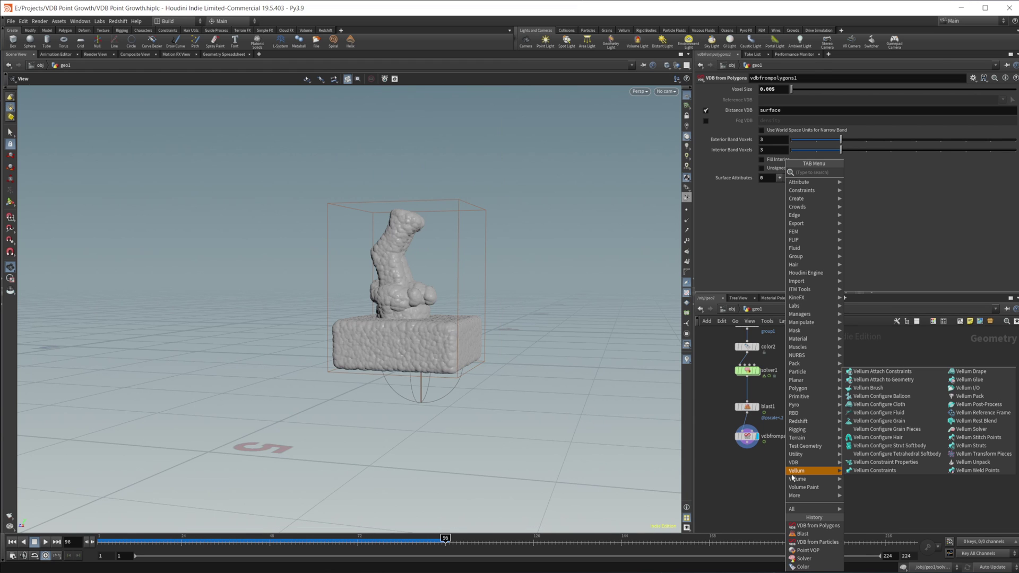
text(vdb com)
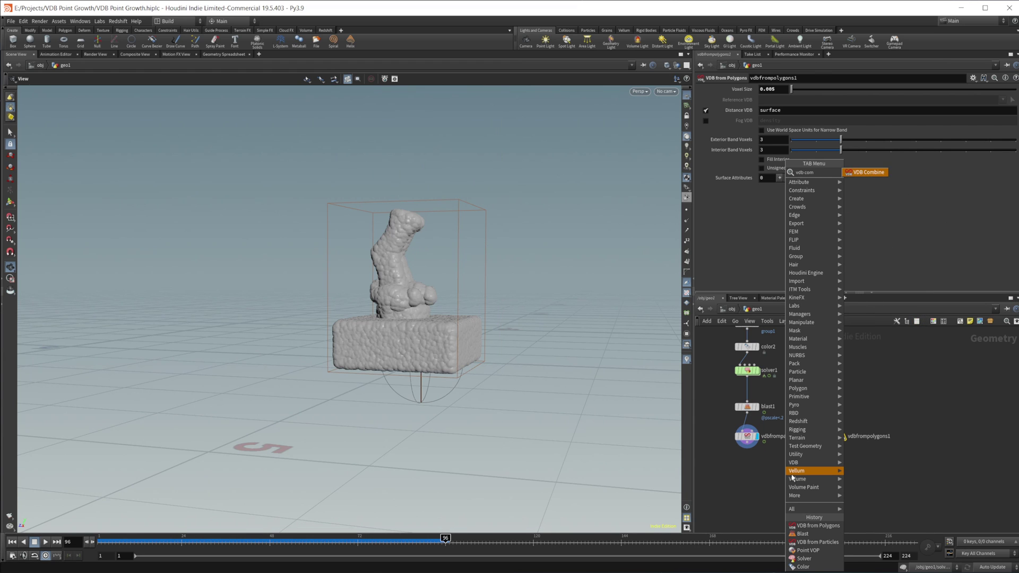
key(Return)
click(785, 474)
scroll(786, 474, up, 3)
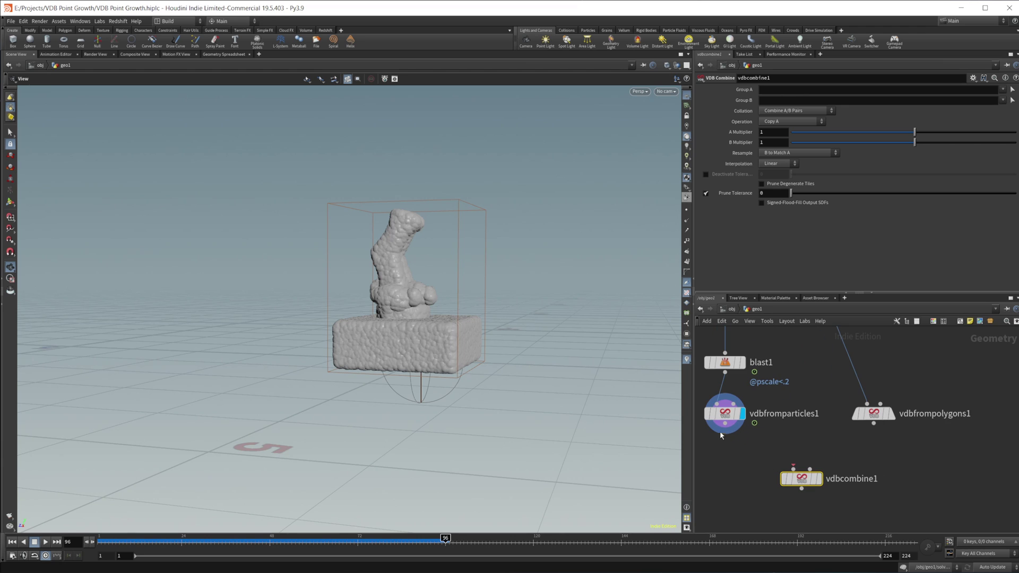
drag(725, 432, 794, 469)
drag(874, 424, 810, 469)
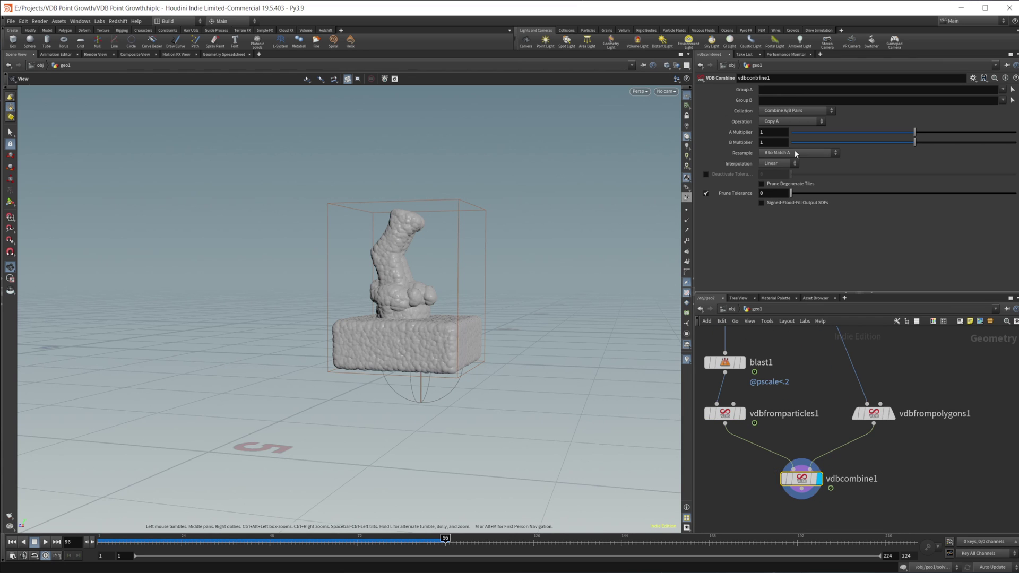
- Set the combine Operation to SDF Intersection
scroll(499, 316, down, 5)
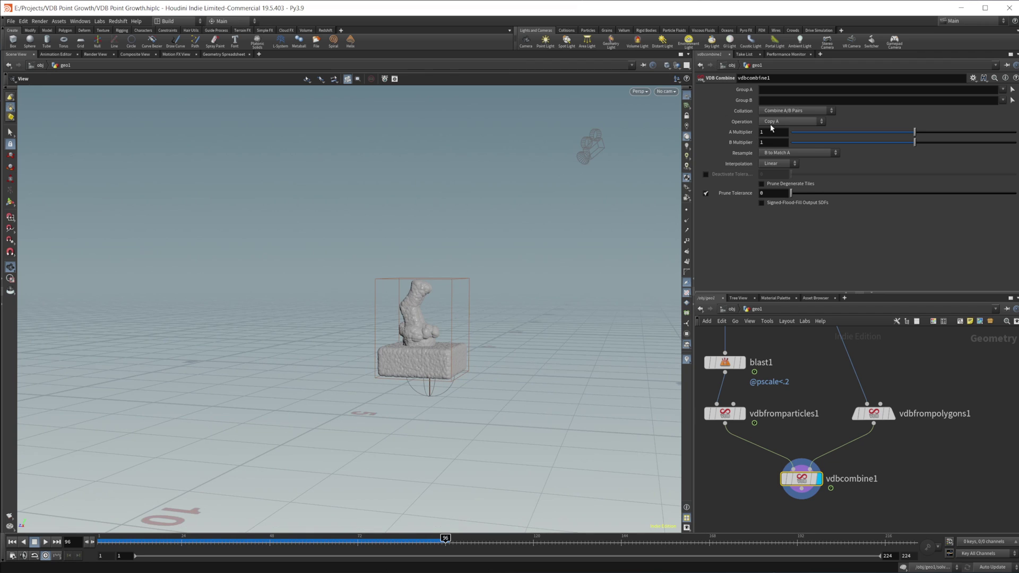
click(776, 122)
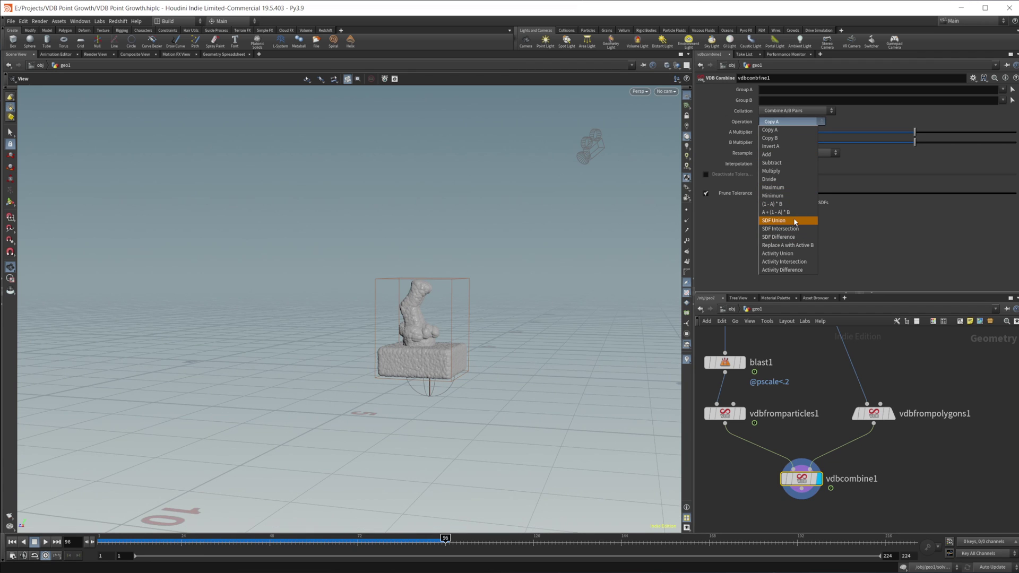
click(795, 220)
click(788, 123)
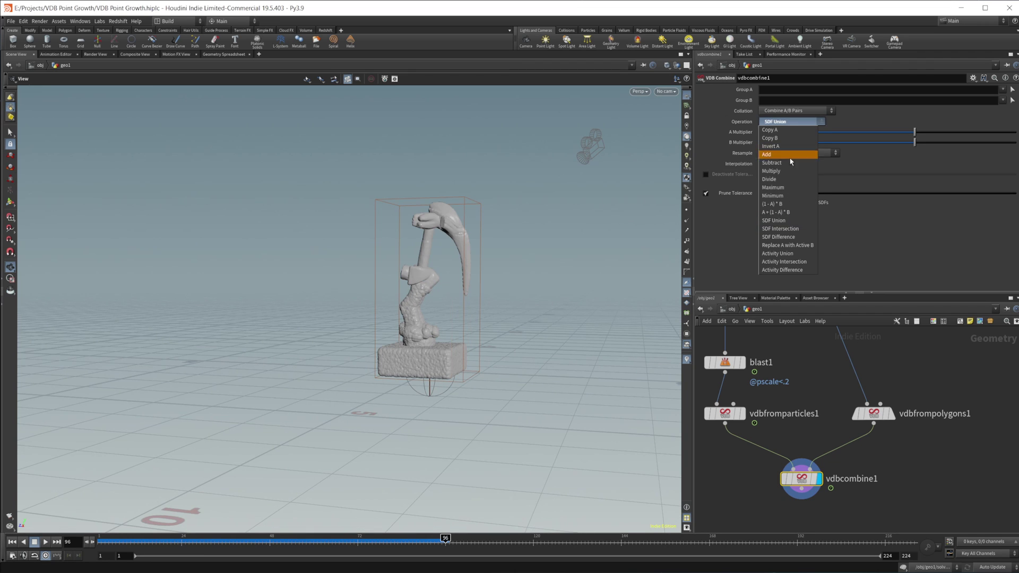
click(798, 230)
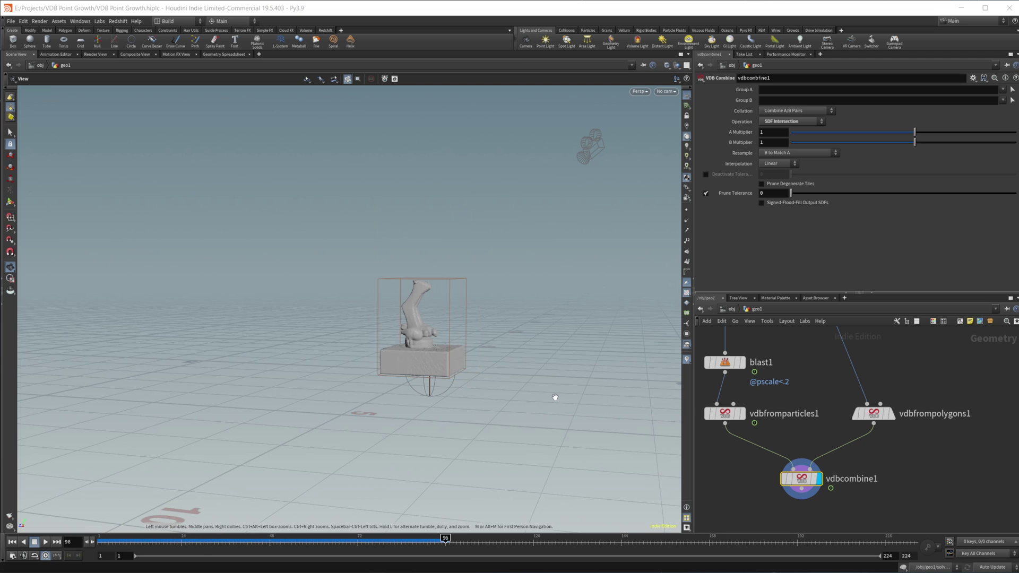
- Compare the particle, polygon and intersected VDBs from several angles, then return to object level
drag(444, 324, 396, 329)
scroll(408, 328, up, 4)
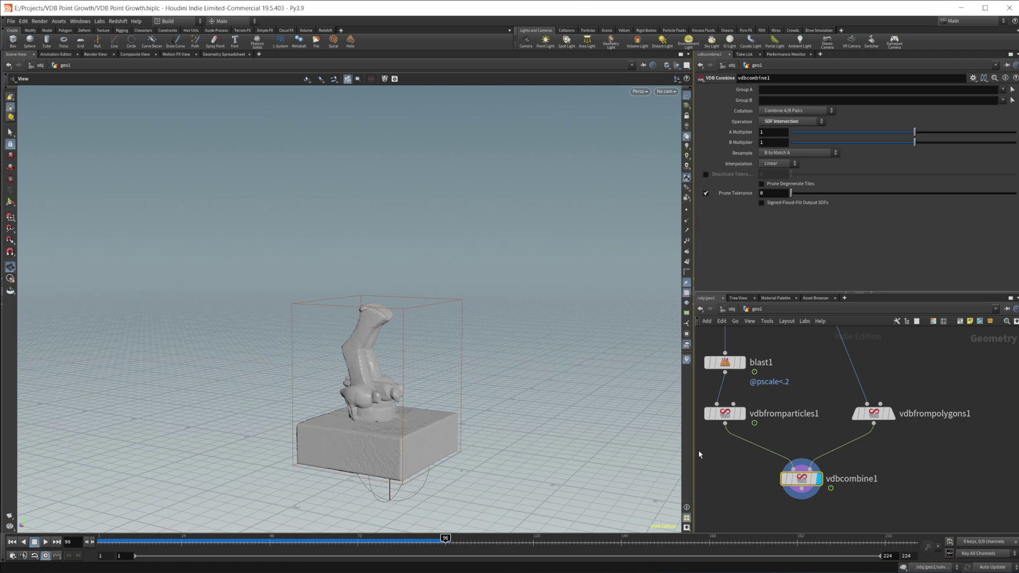
click(742, 414)
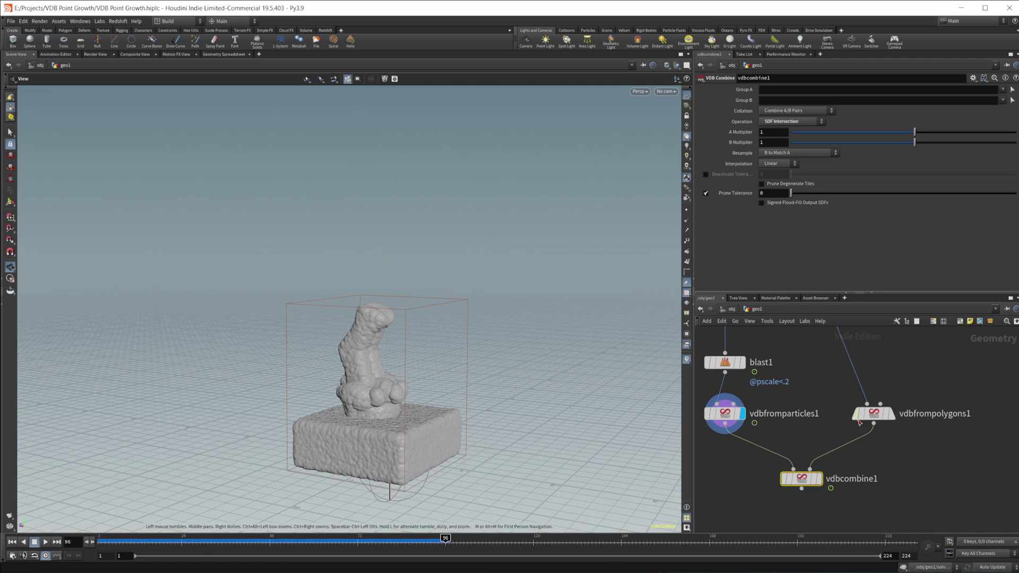
click(892, 413)
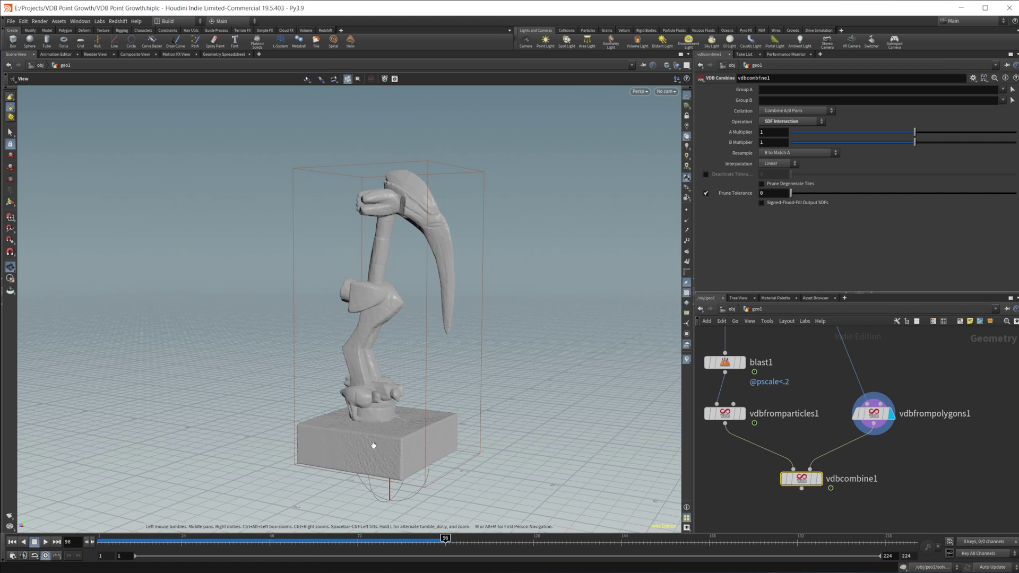
mouse_move(820, 480)
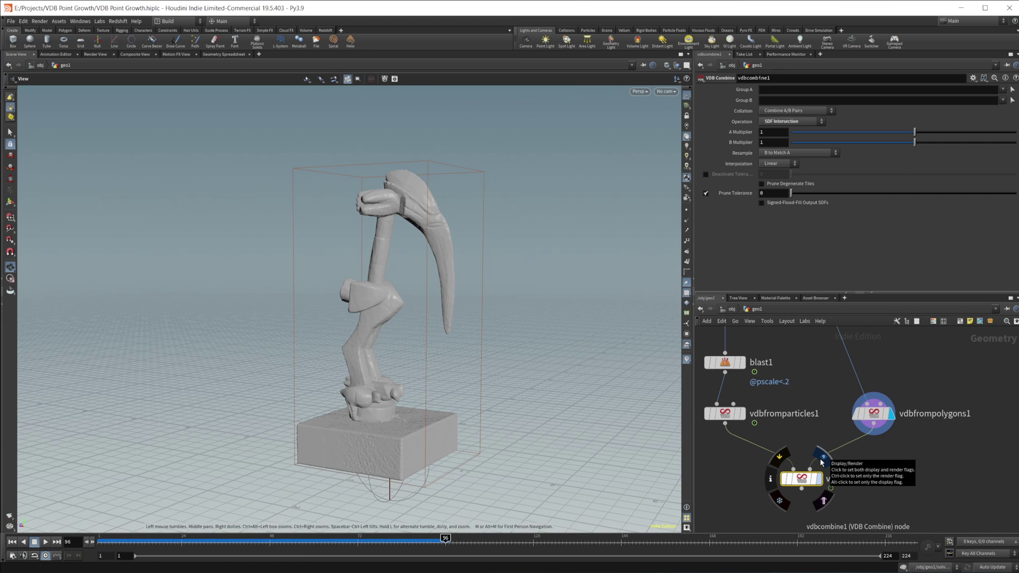
click(820, 460)
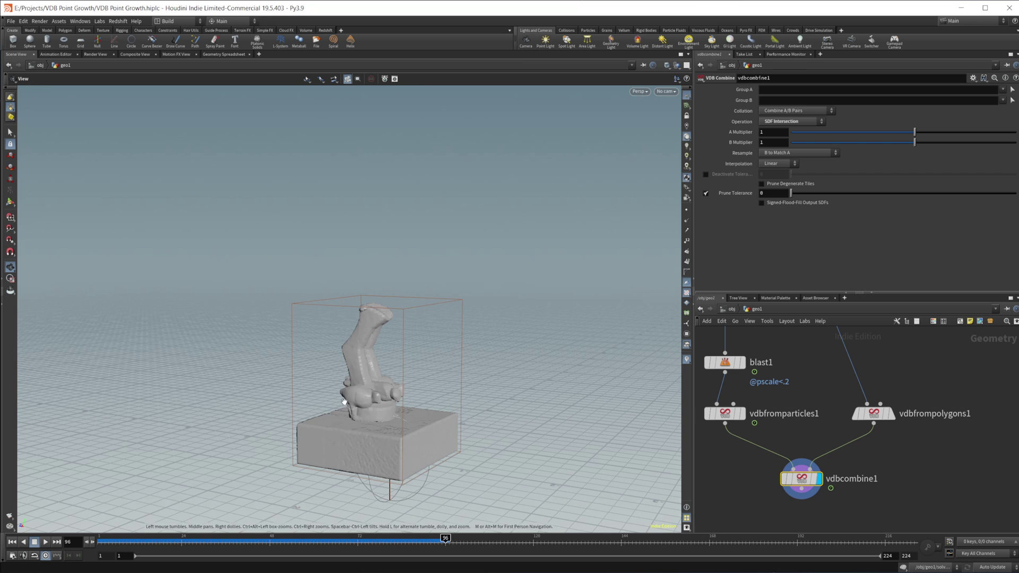
drag(344, 402, 467, 414)
drag(430, 542, 387, 538)
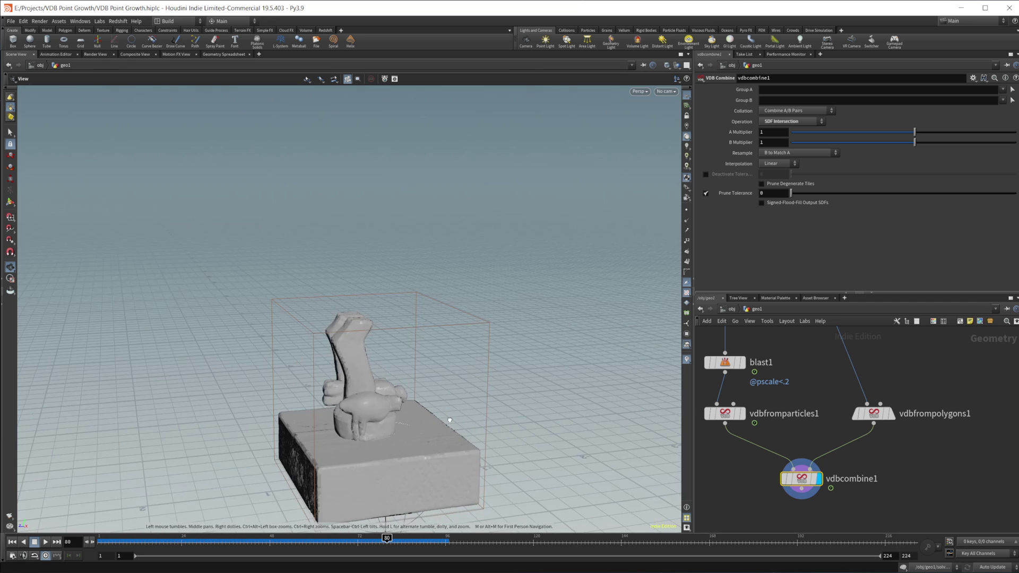
drag(449, 420, 364, 450)
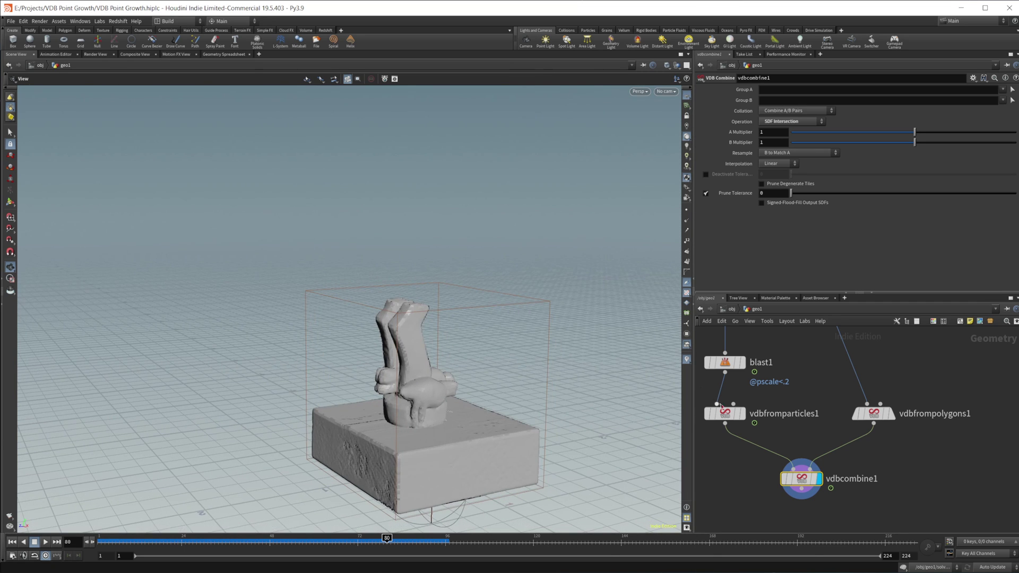
click(742, 413)
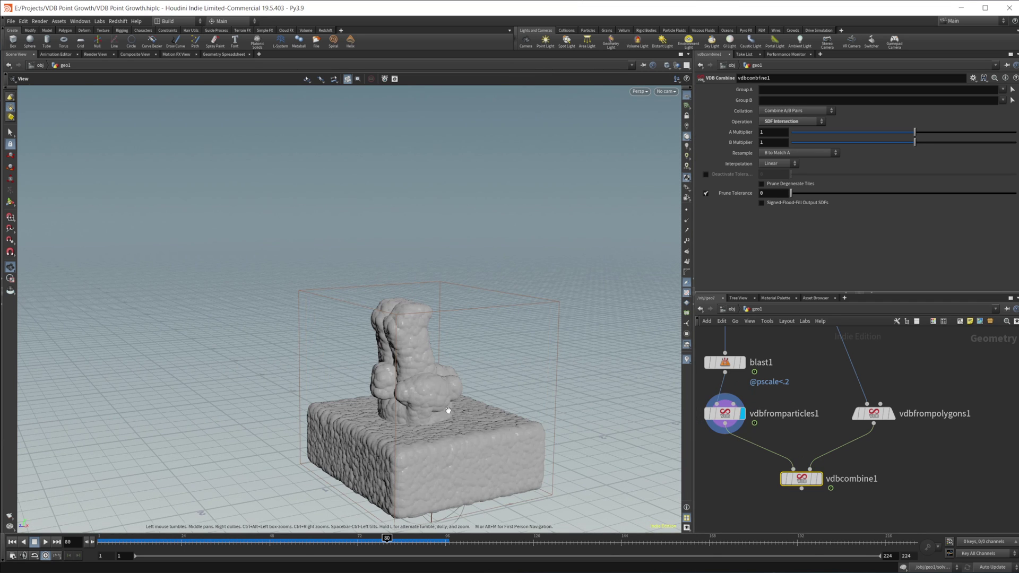
click(819, 479)
drag(481, 446, 401, 451)
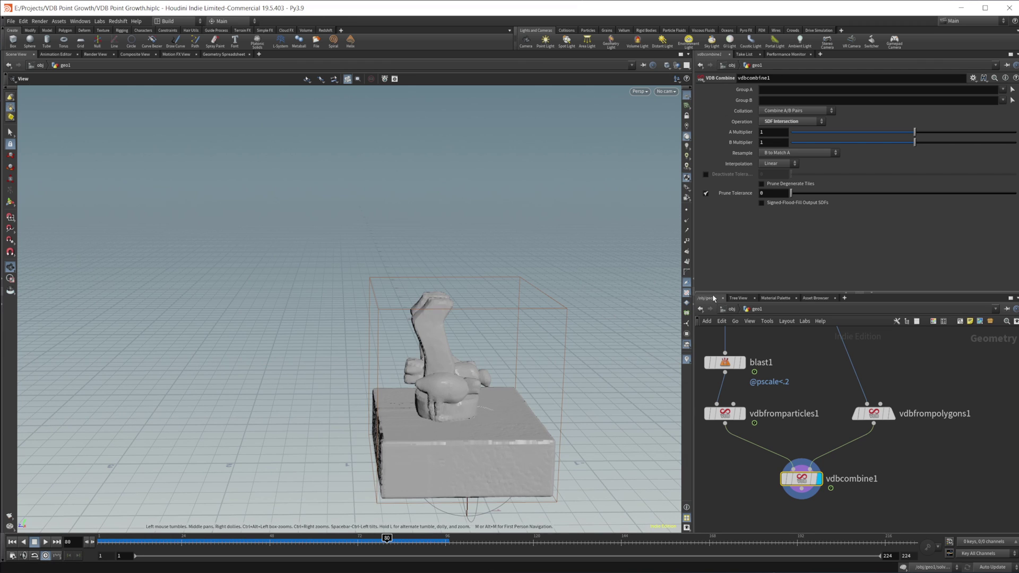
click(732, 309)
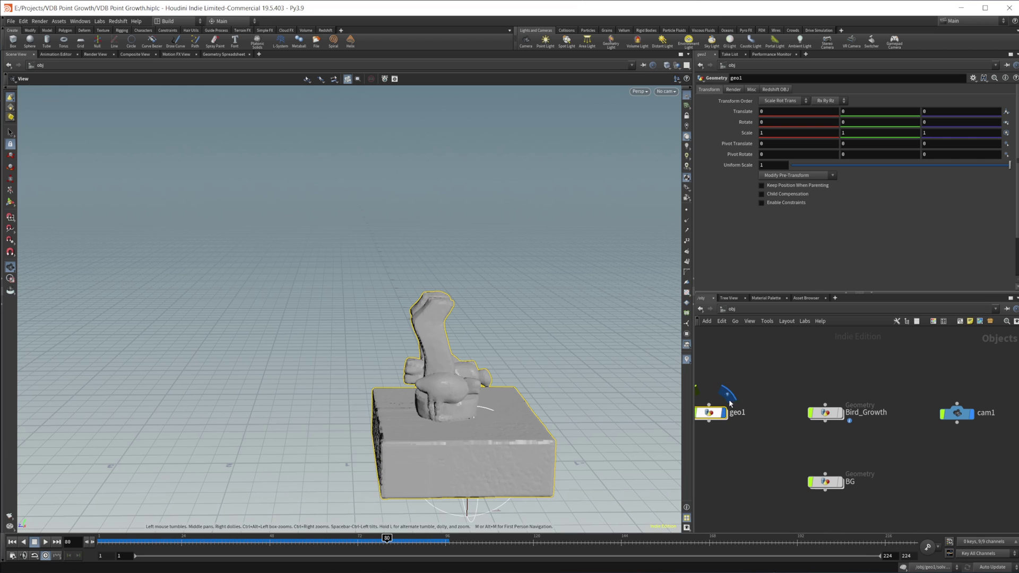
- Hide geo1, enter Bird_Growth, display the VDB_PC cache and scrub to frame 159
click(733, 396)
click(844, 397)
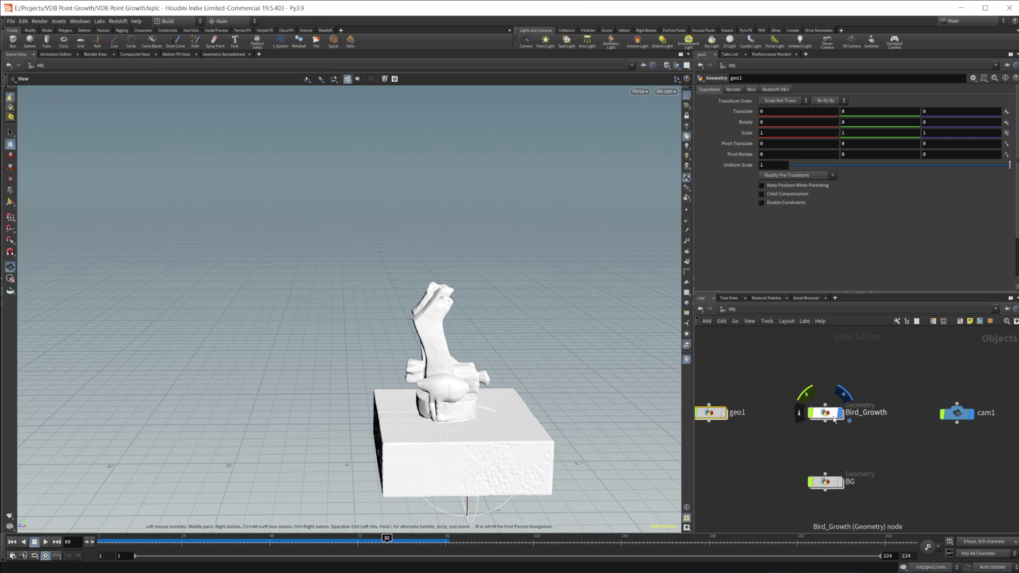
double_click(826, 414)
middle_drag(924, 421, 903, 448)
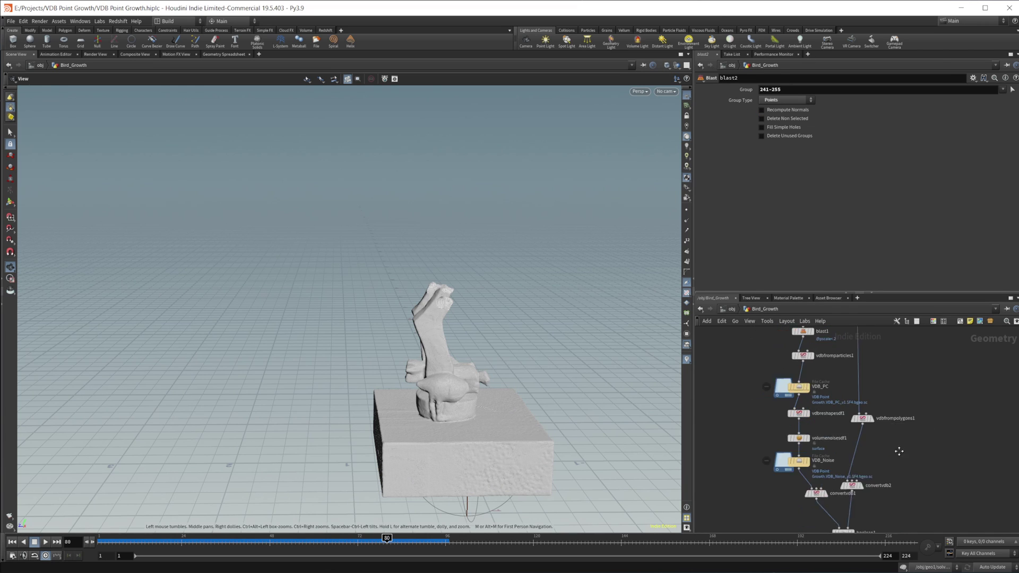
scroll(858, 434, up, 3)
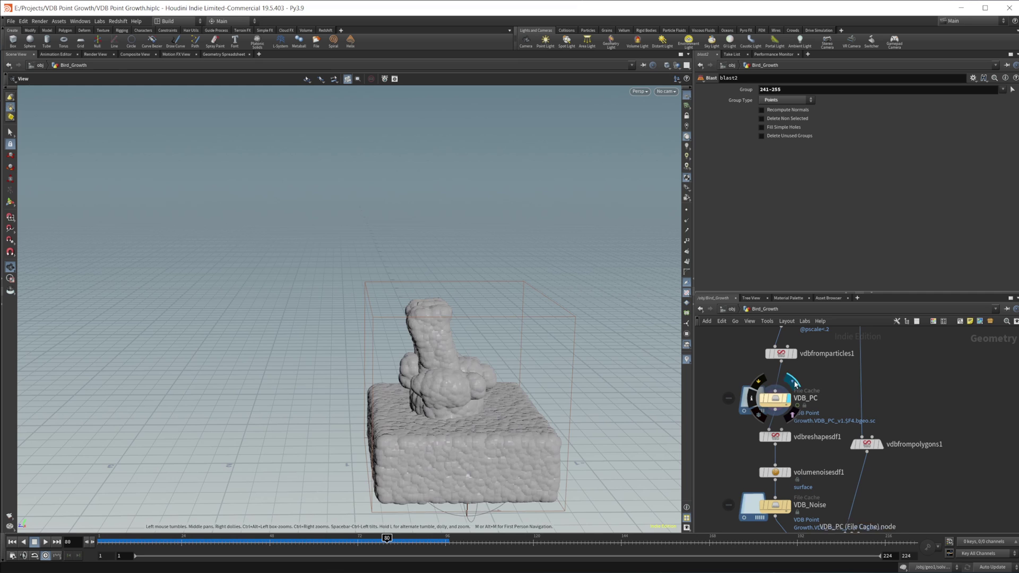
click(776, 398)
drag(387, 541, 676, 540)
middle_drag(814, 460, 846, 403)
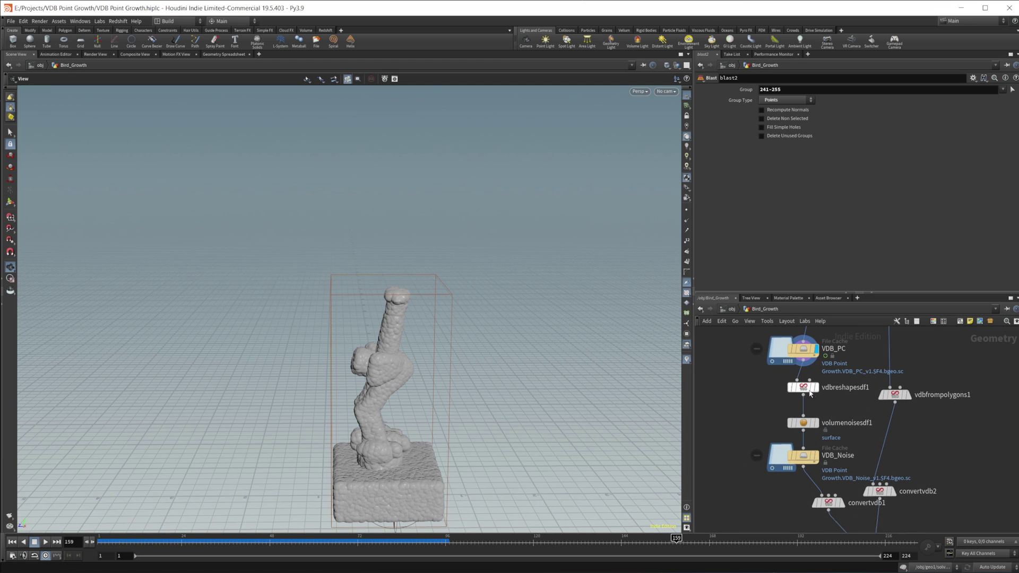
- Bypass vdbreshapesdf1, orbit the noisy blob, and select volumenoisesdf1 for its noise settings
click(791, 373)
mouse_move(816, 413)
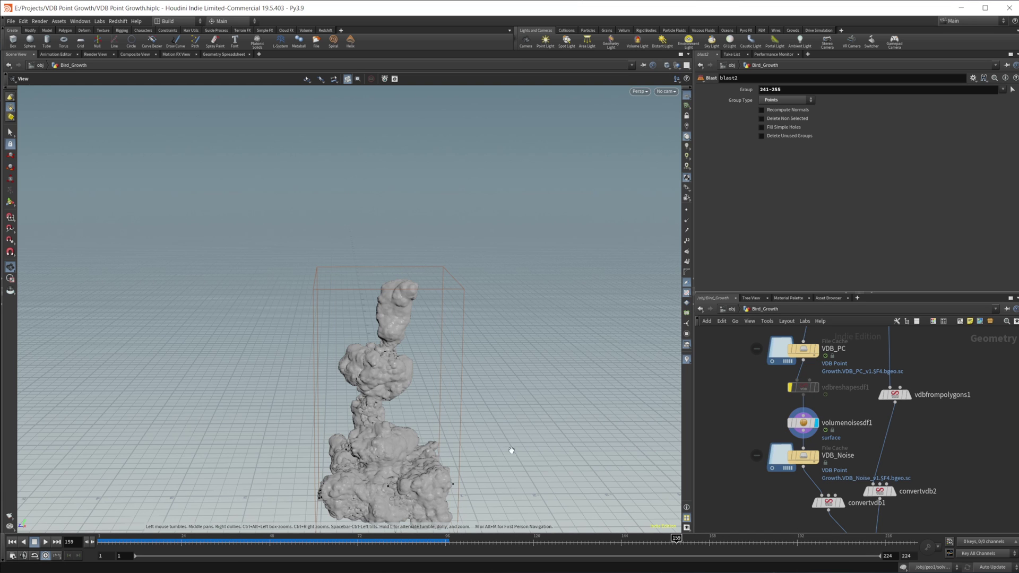
drag(511, 450, 648, 286)
scroll(587, 405, up, 5)
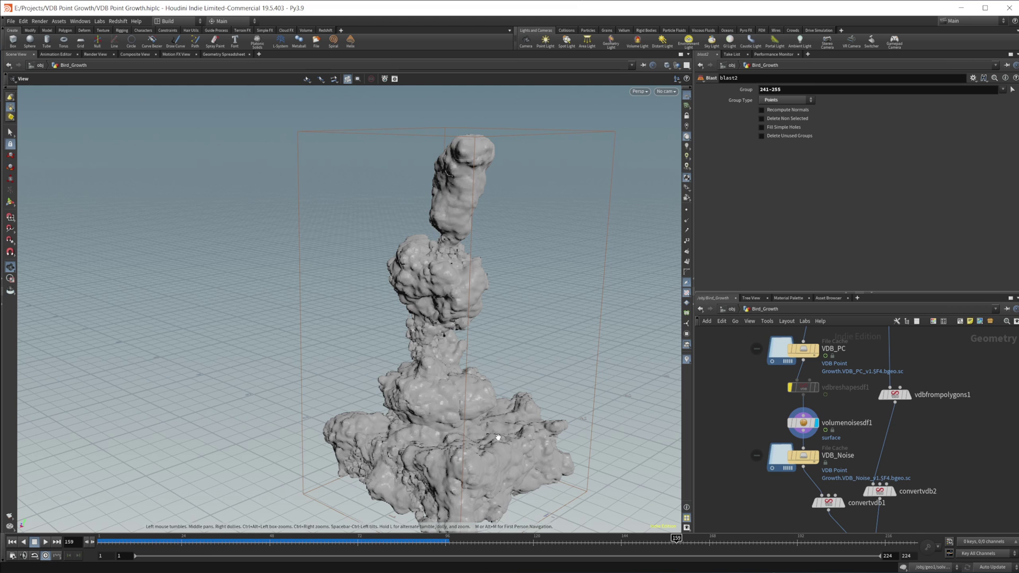
drag(434, 309, 504, 349)
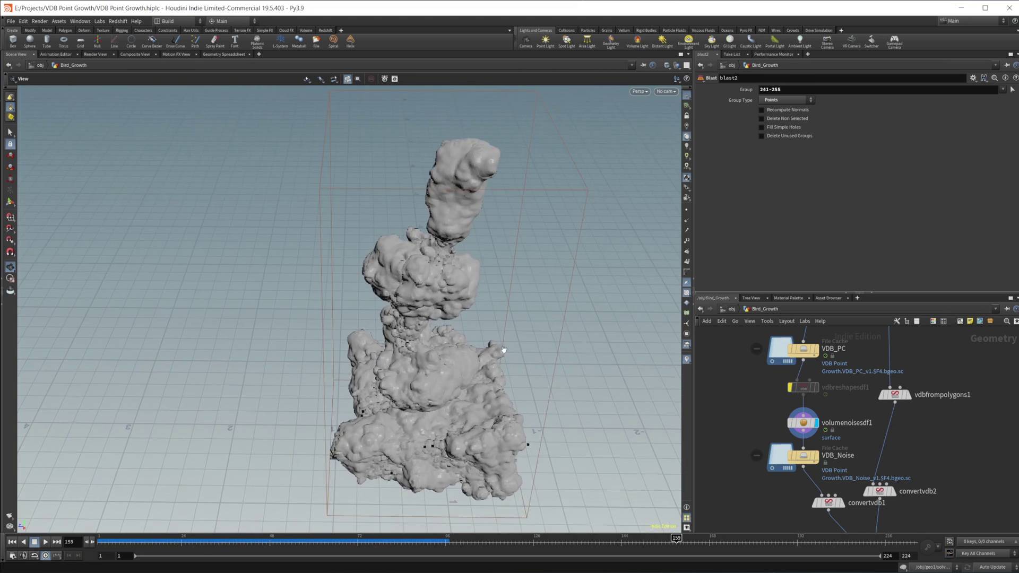
drag(443, 393, 604, 375)
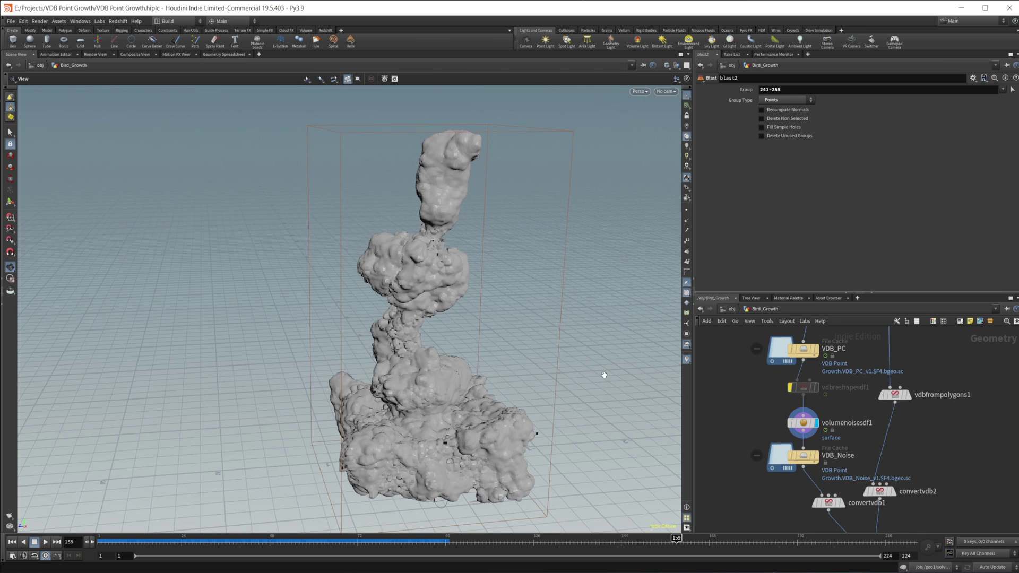
click(807, 425)
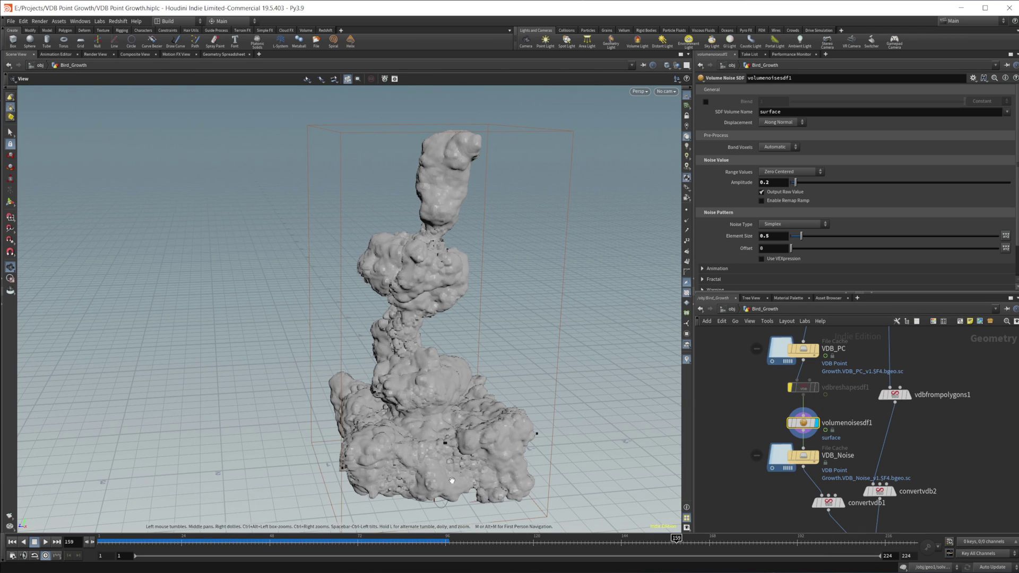
- Add a VDB Combine node fed by volumenoisesdf1 and vdbfrompolygons1
middle_drag(910, 437, 835, 435)
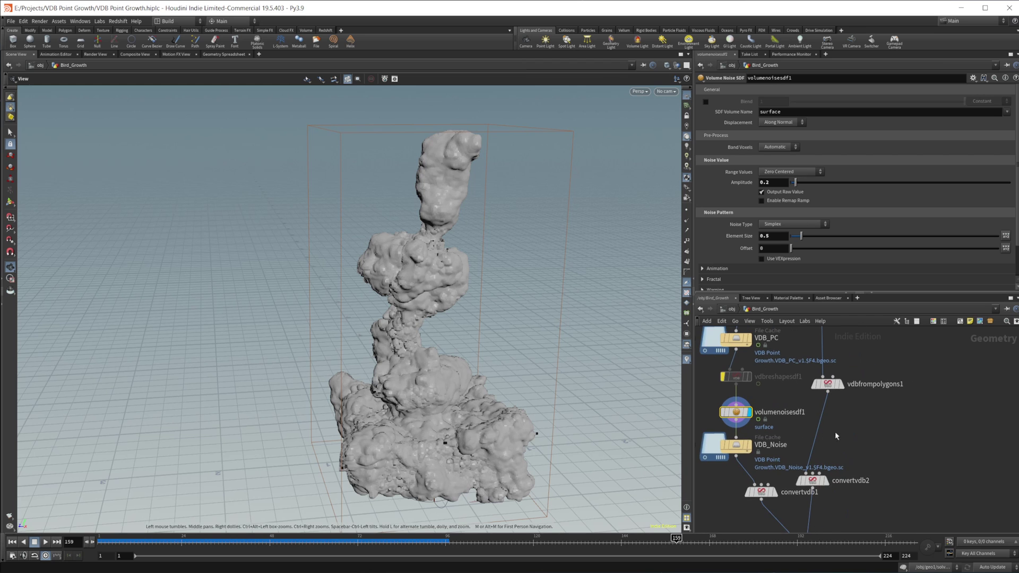
key(Tab)
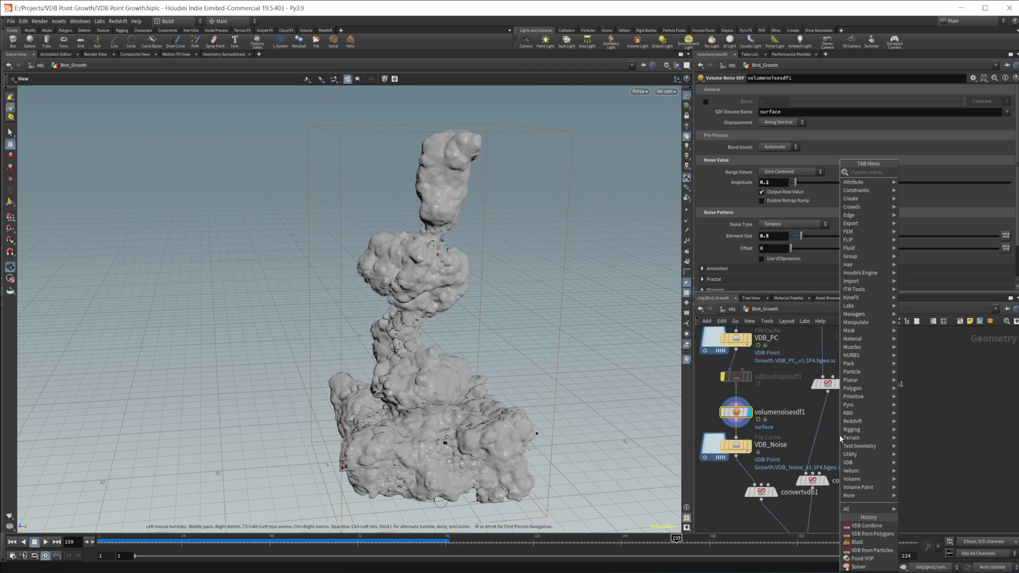
text(vdb)
key(Return)
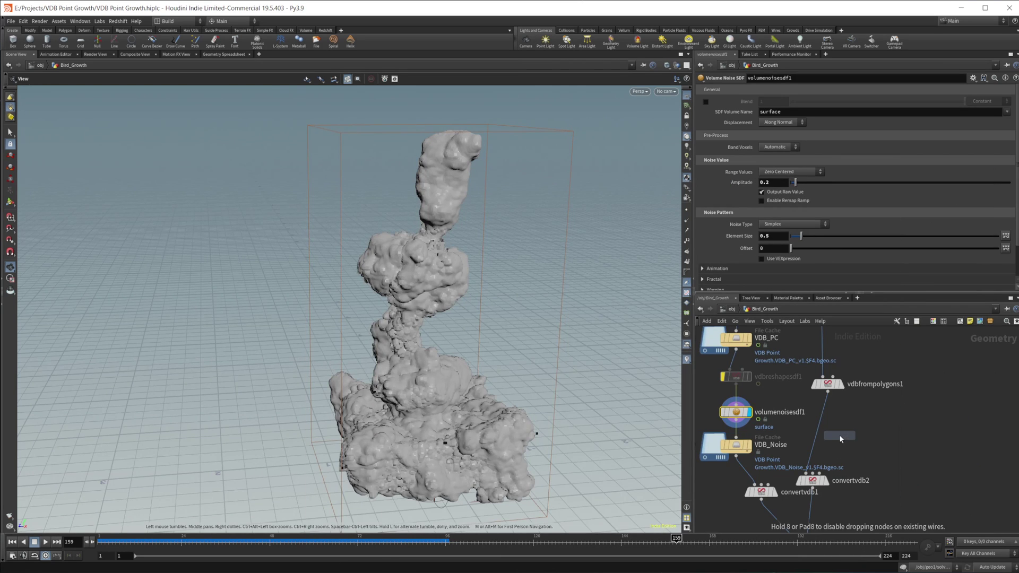
click(841, 438)
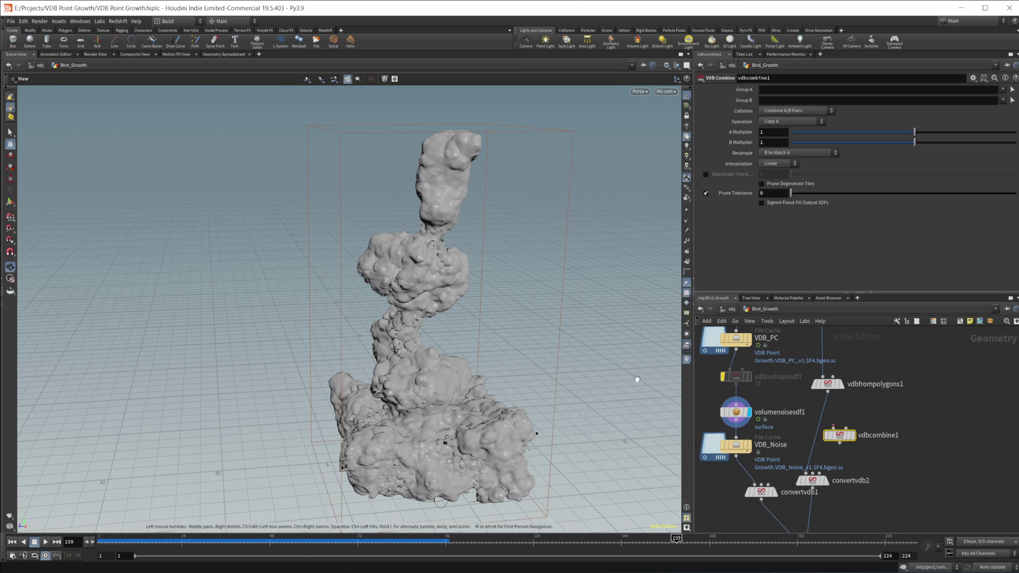
drag(835, 434, 844, 440)
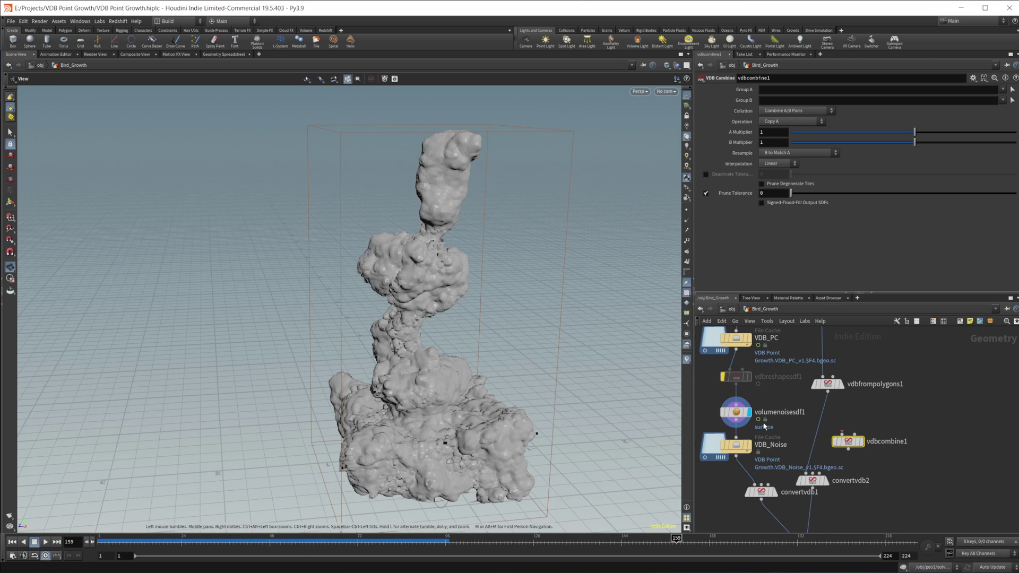
drag(736, 425, 844, 434)
drag(828, 391, 853, 434)
- Set the combine Operation to SDF Intersection
click(797, 122)
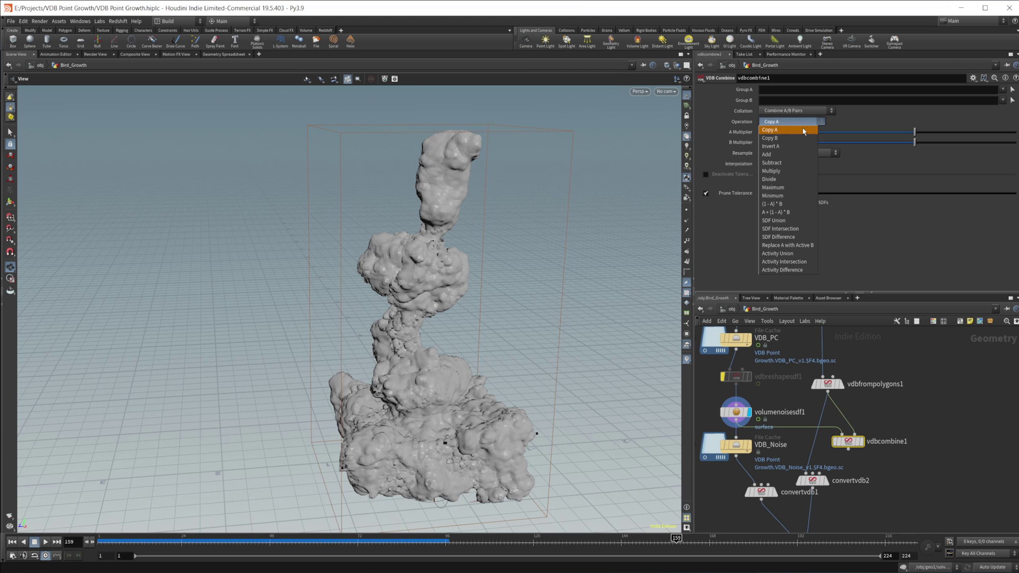
click(780, 229)
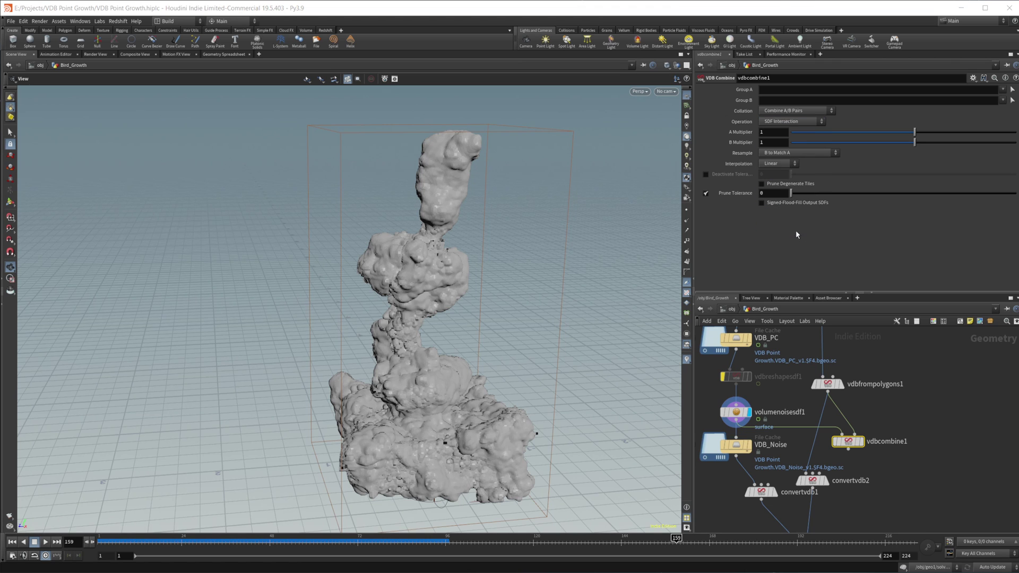
middle_drag(887, 409, 898, 484)
scroll(898, 484, down, 5)
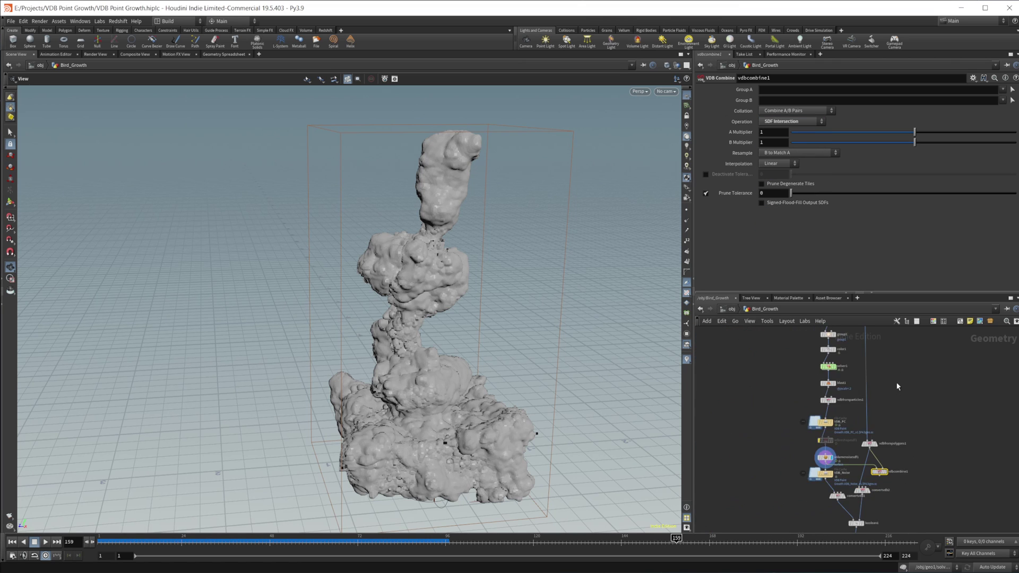
scroll(875, 485, up, 5)
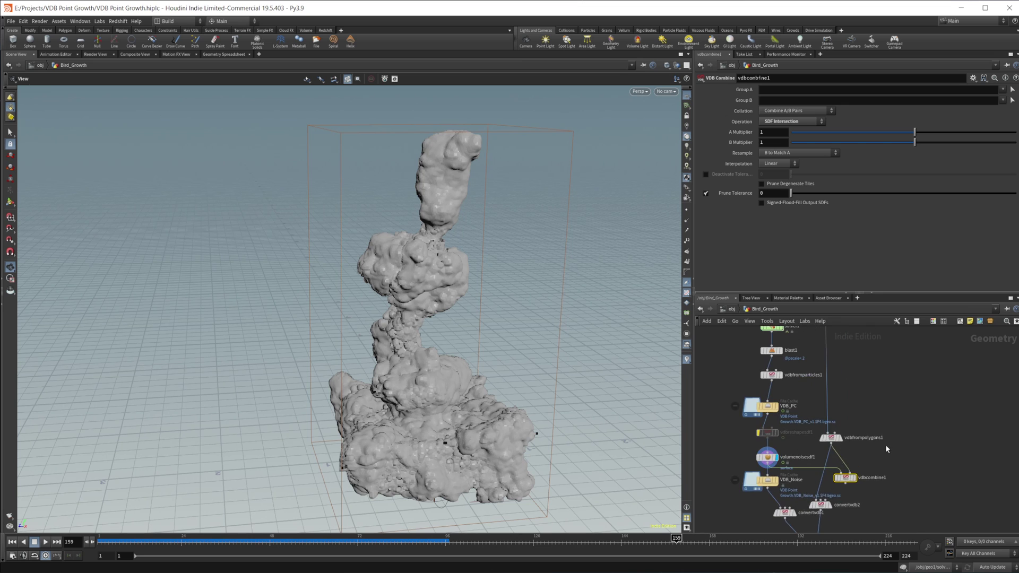
- Display vdbcombine1 and orbit to inspect the intersected column from frontal and side angles
mouse_move(859, 427)
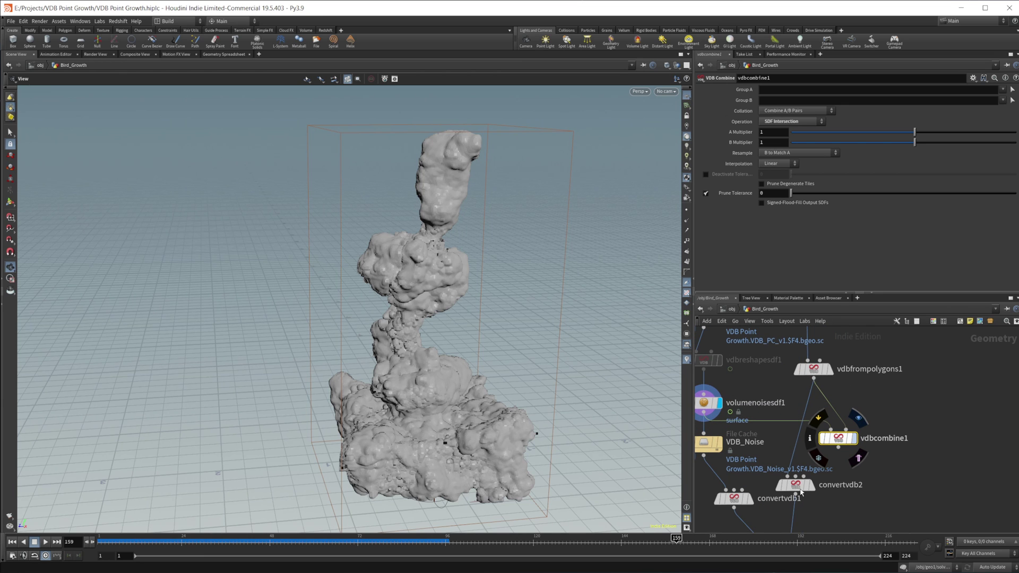
key(r)
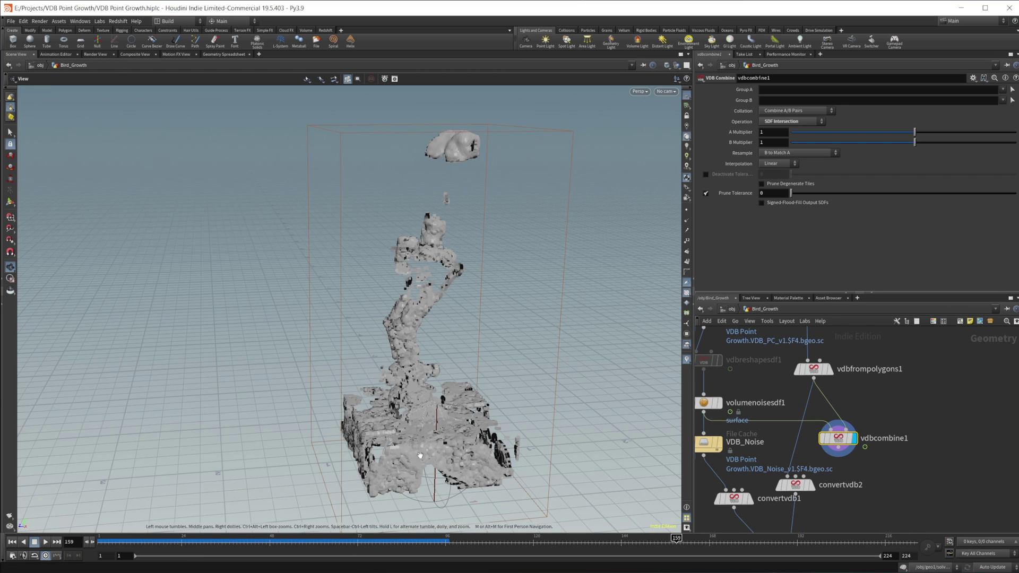
drag(419, 455, 387, 458)
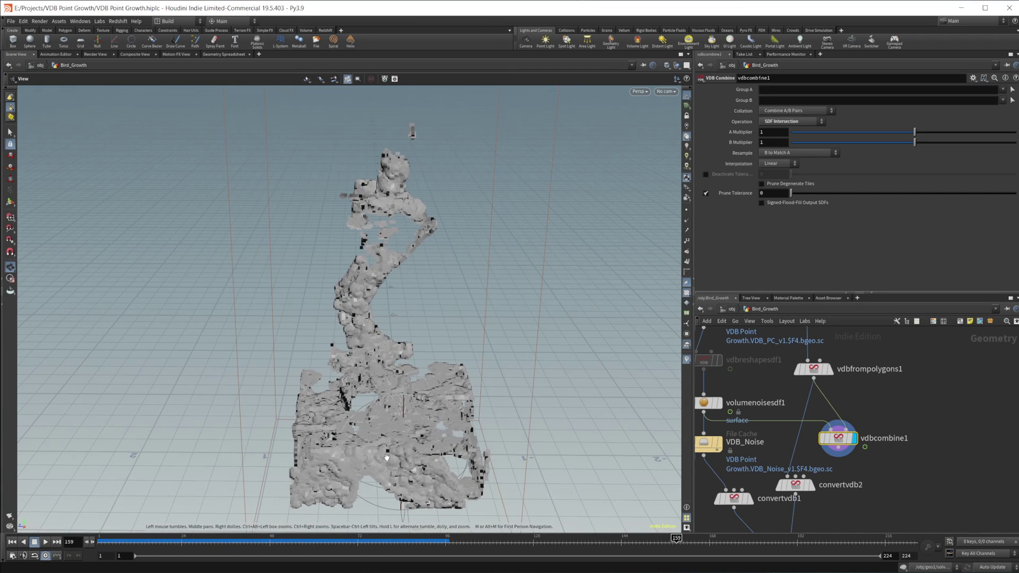
drag(449, 457, 425, 414)
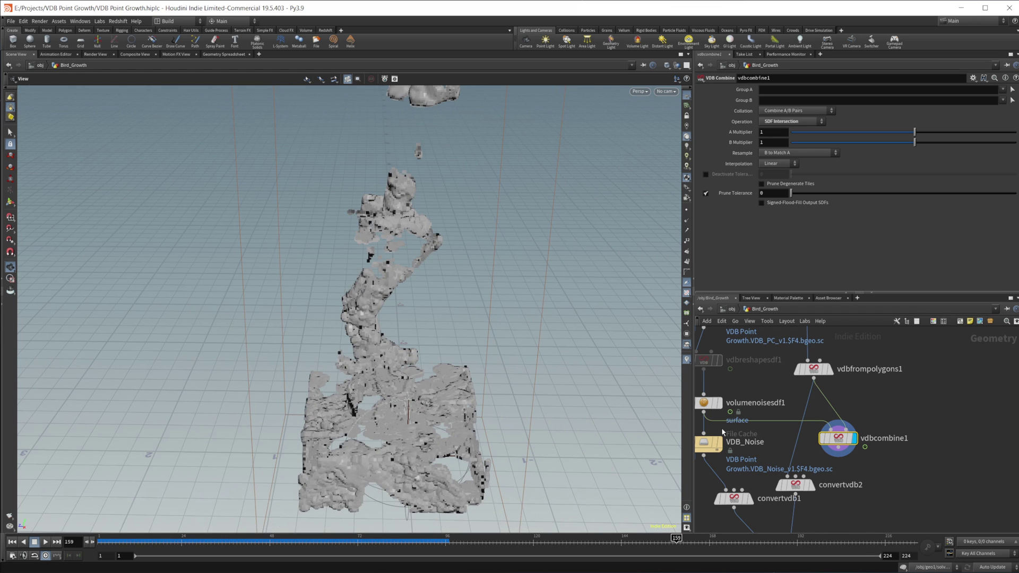
middle_drag(713, 386, 753, 385)
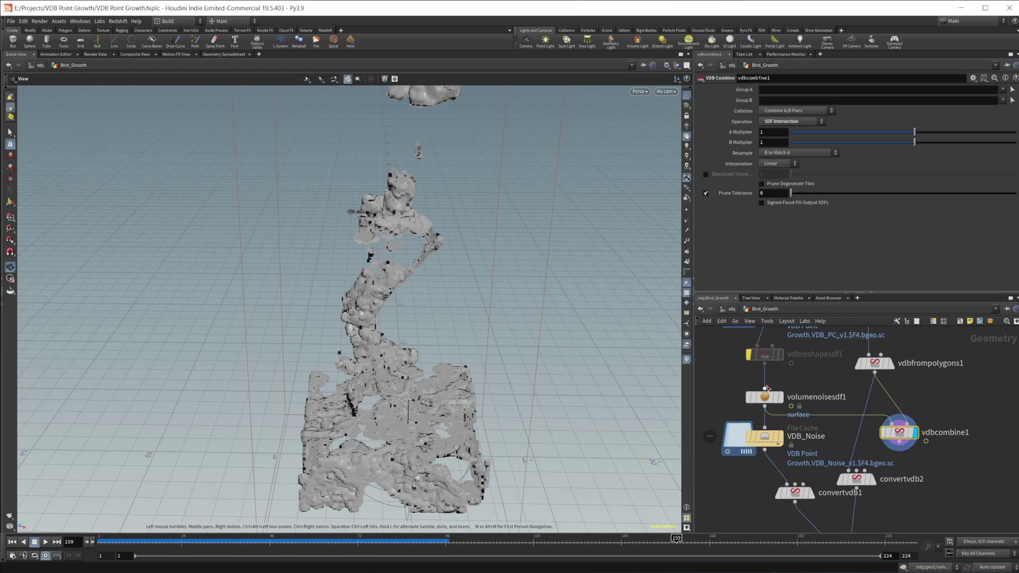
middle_drag(829, 377, 828, 405)
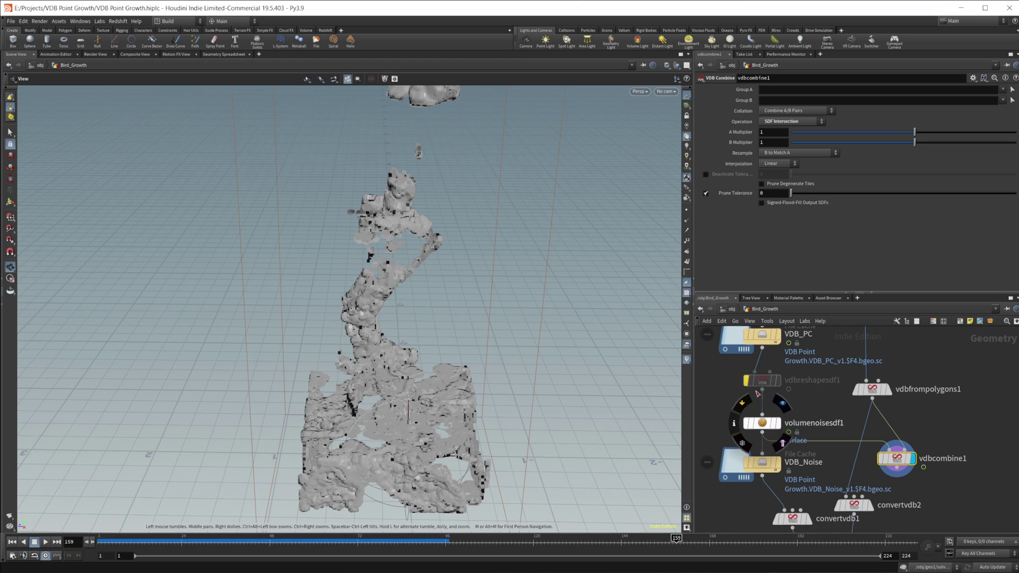
mouse_move(765, 384)
- View the noise SDF surface and vdbreshapesdf1's dilation, then the combined result again
click(782, 413)
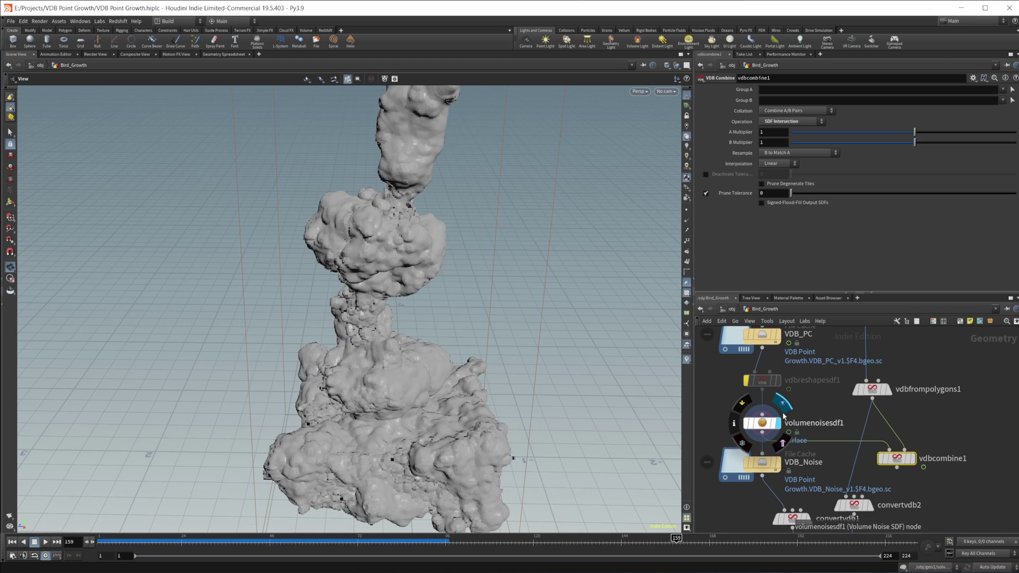
click(762, 381)
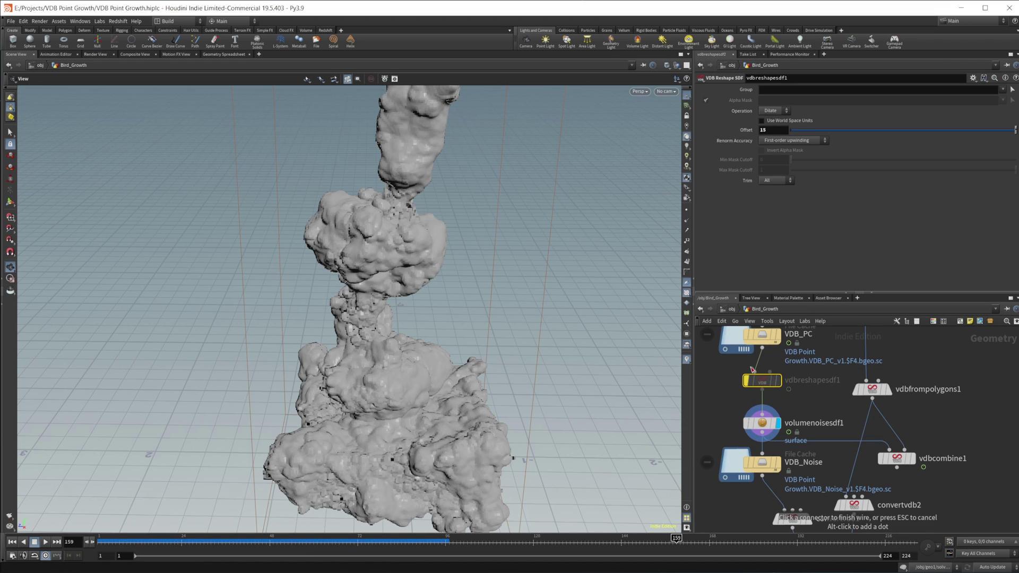
mouse_move(764, 382)
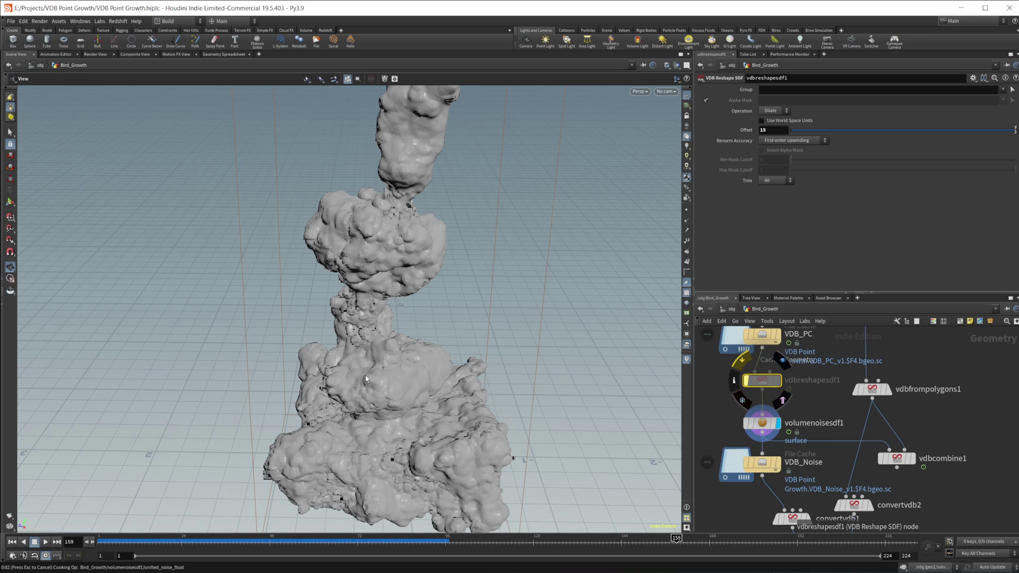
key(space+h)
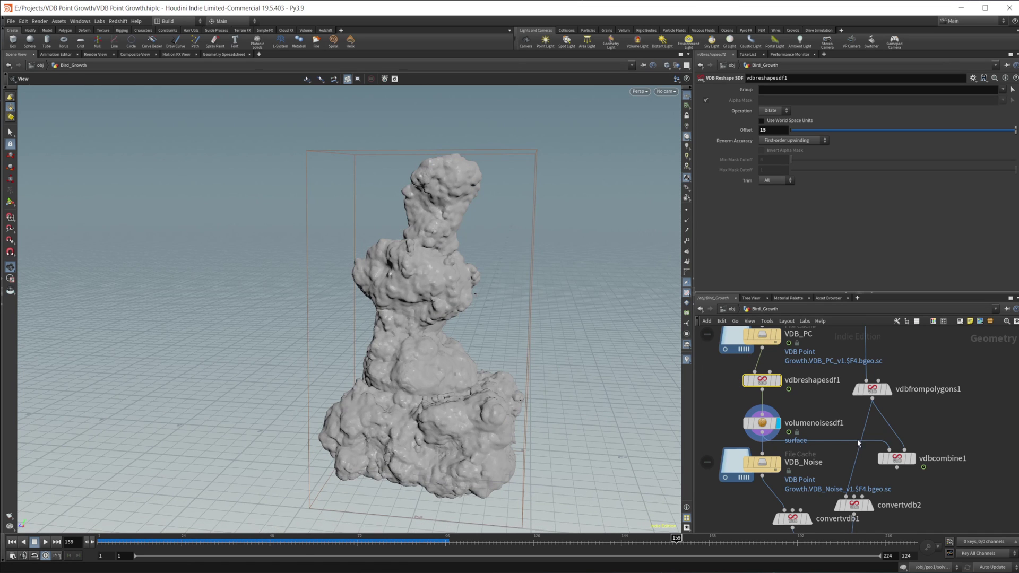
click(917, 439)
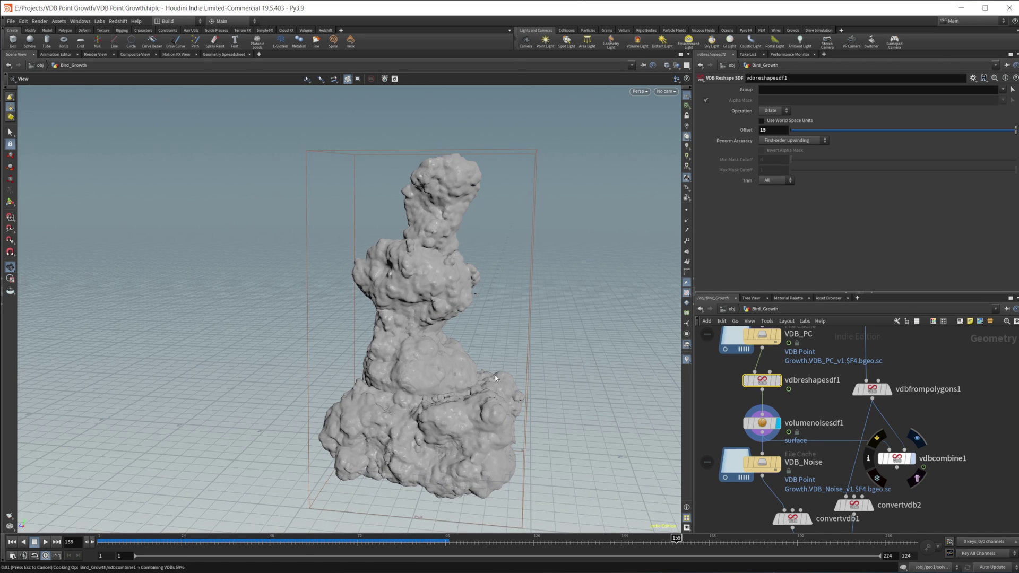
drag(466, 351, 516, 398)
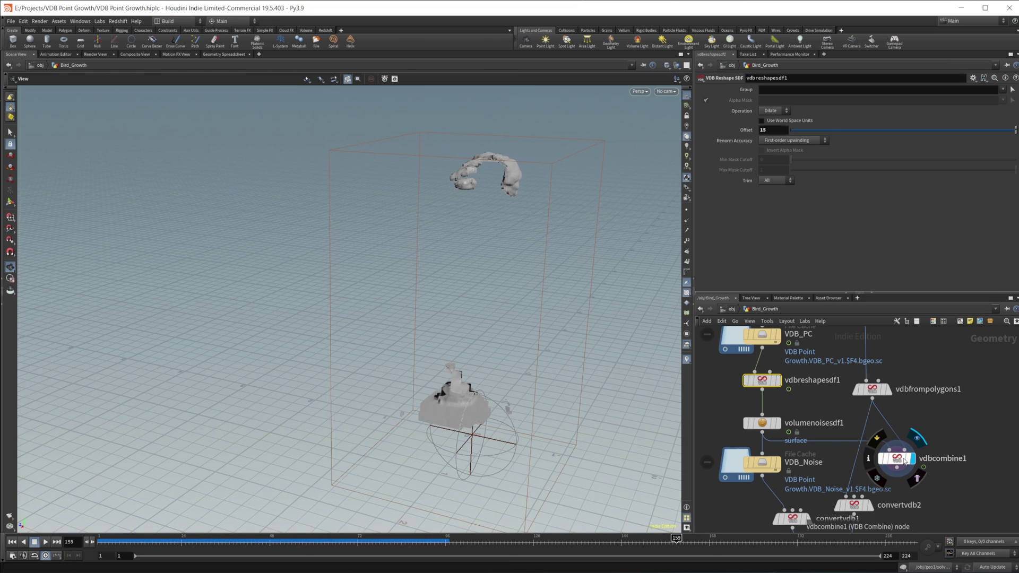
- Display convertvdb1's noisy mesh, then convertvdb2's bird statue on its block base
middle_drag(867, 444, 875, 396)
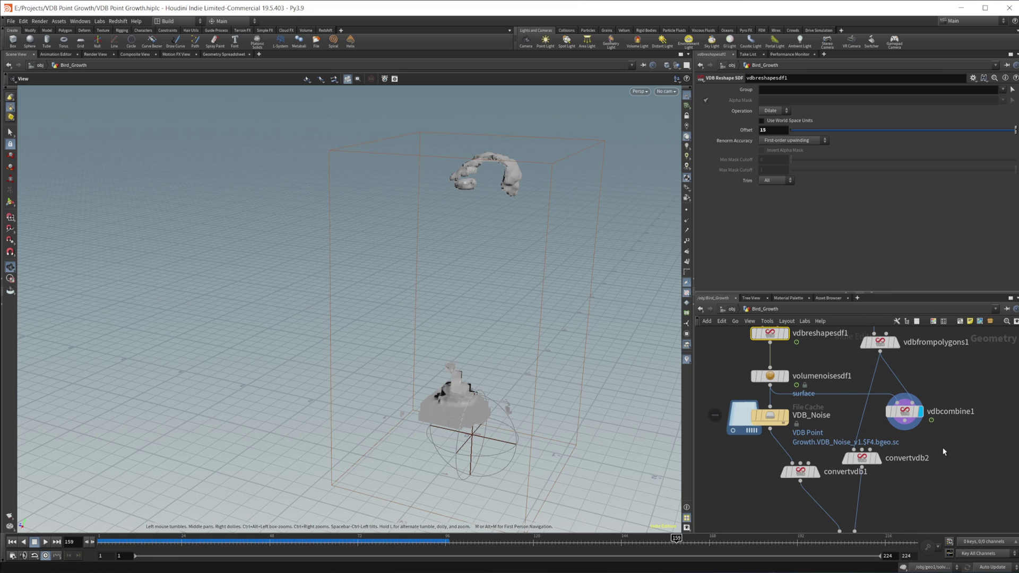
middle_drag(939, 466, 938, 424)
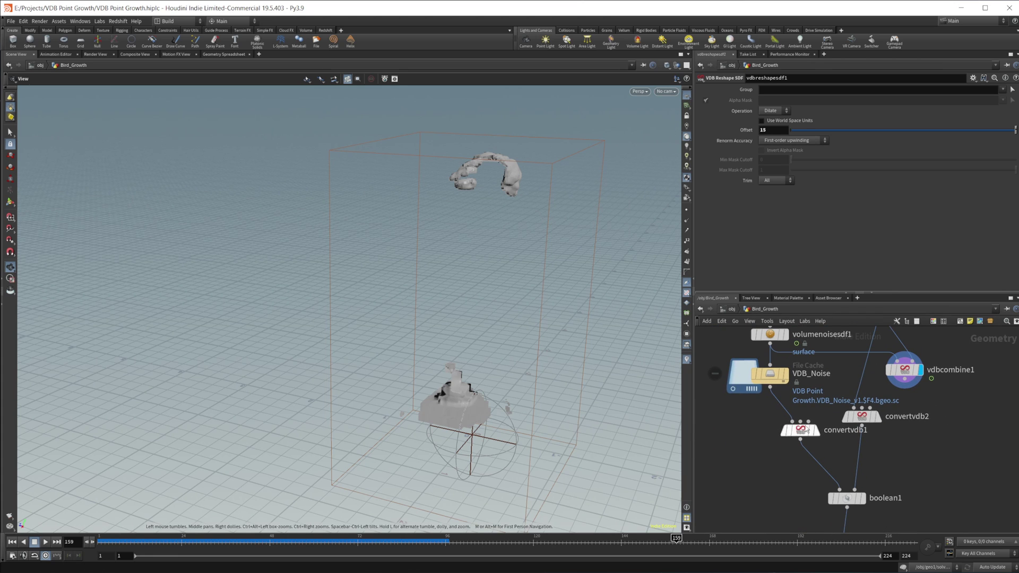
click(819, 411)
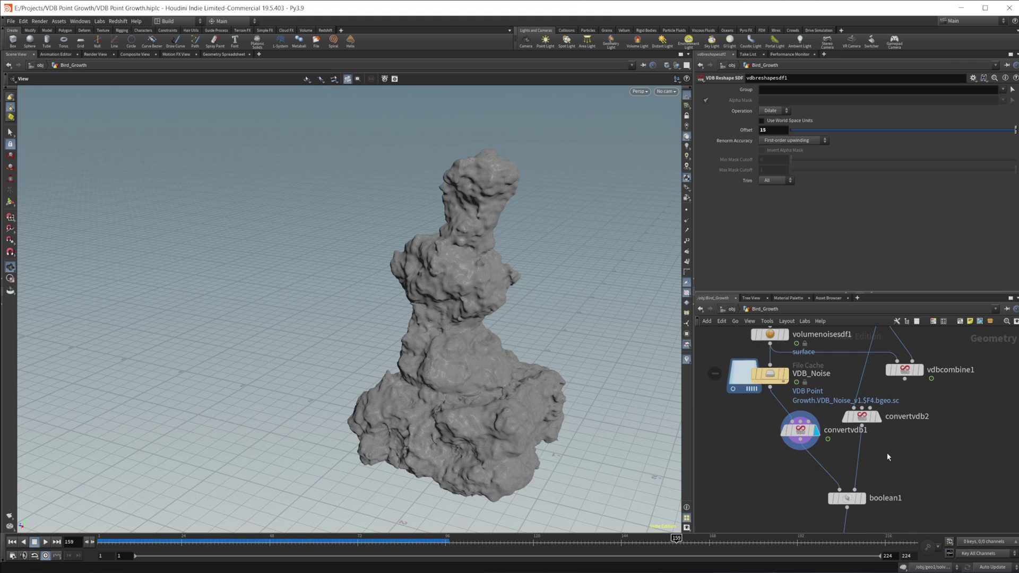
middle_drag(844, 500, 838, 466)
mouse_move(832, 344)
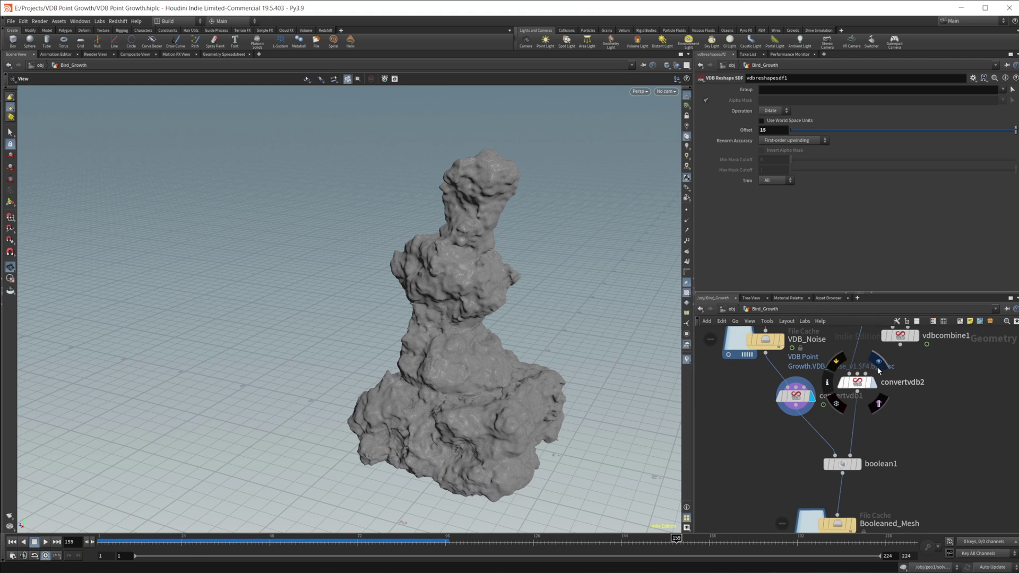
click(879, 363)
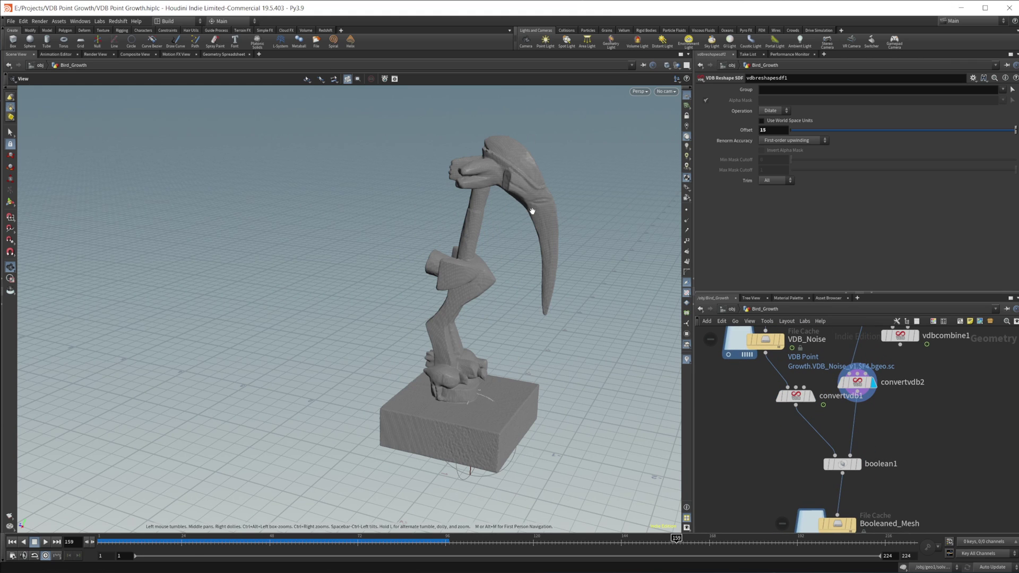
- Display the Booleaned_Mesh cache, step back to about frame 52 and select boolean1
middle_drag(866, 462, 864, 400)
mouse_move(865, 392)
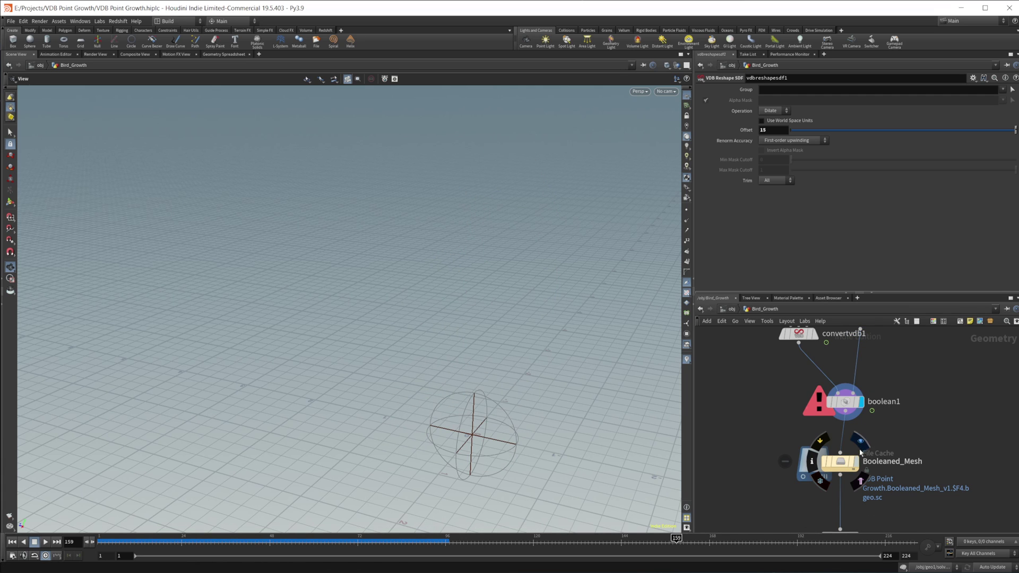
click(861, 450)
click(300, 539)
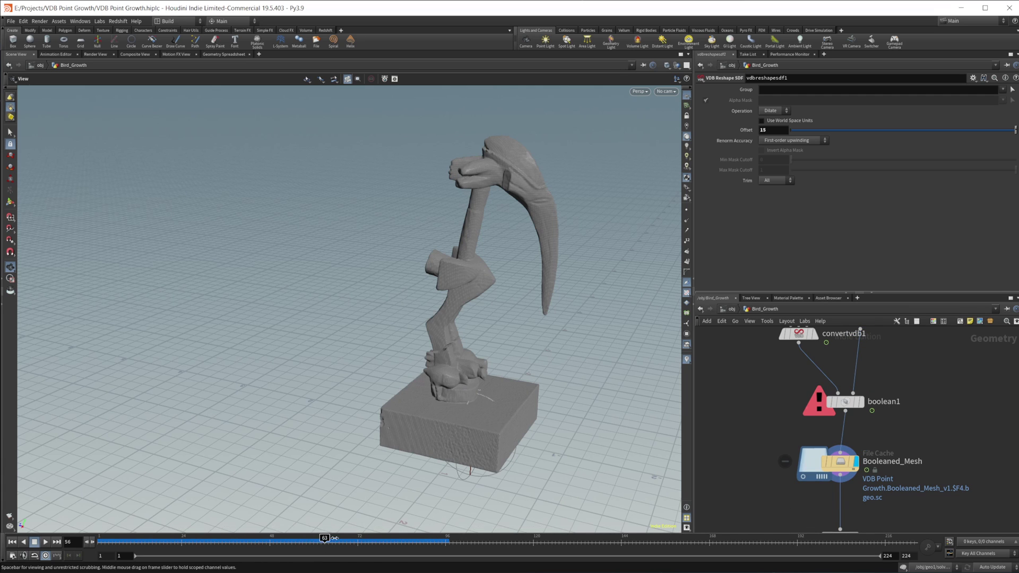
drag(333, 538, 285, 539)
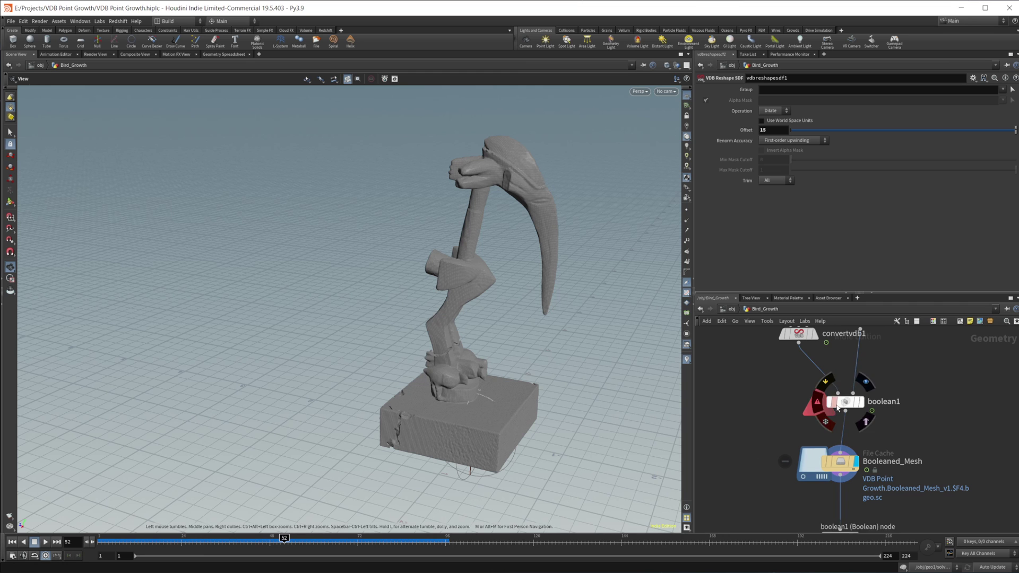
click(839, 406)
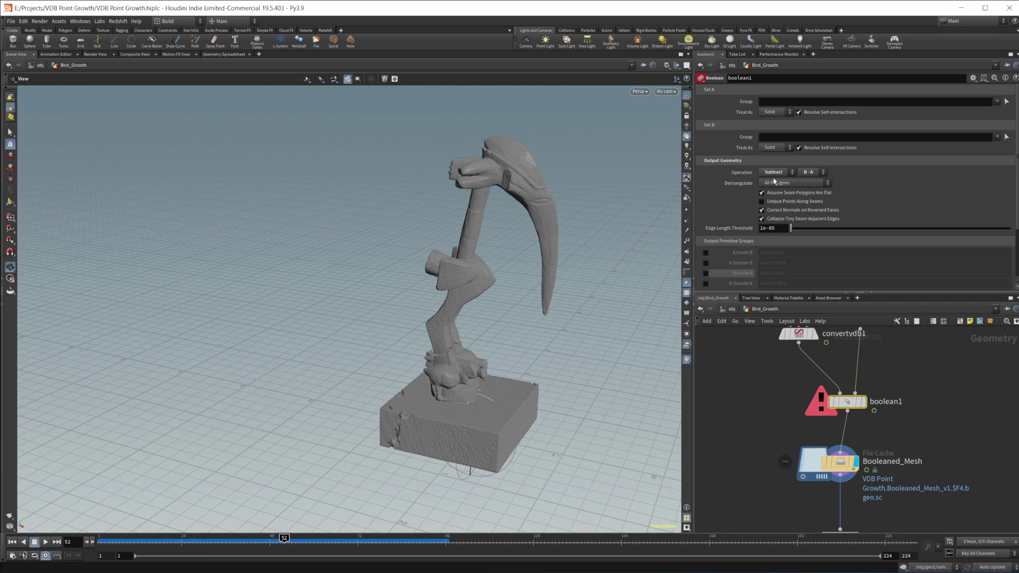
scroll(519, 310, up, 10)
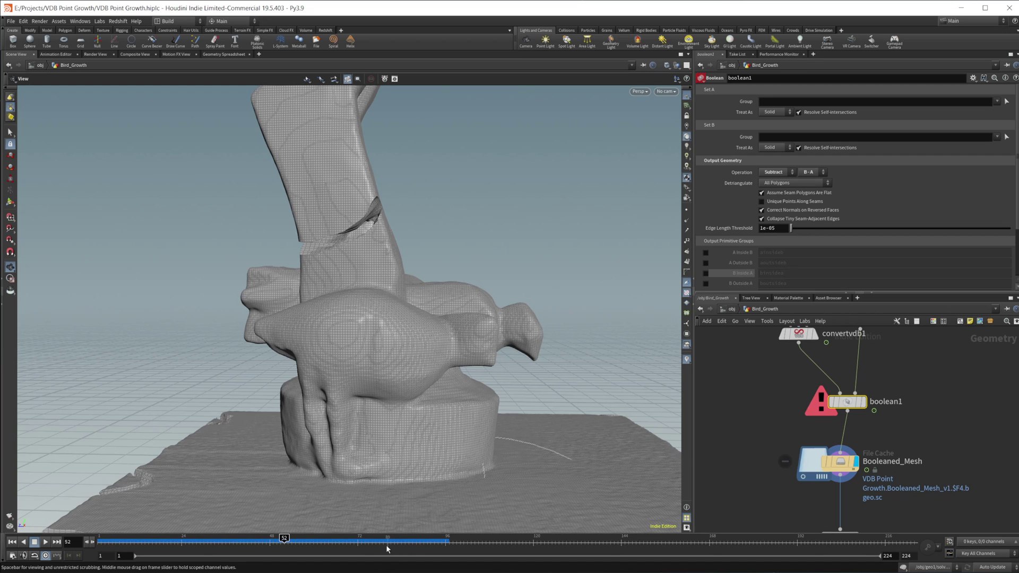
key(Left)
key(Left)
key(Left)
key(Left)
key(Left)
key(Left)
key(Left)
key(Left)
key(Left)
key(Left)
key(Left)
key(Left)
key(Left)
key(Left)
key(Left)
key(Left)
key(Left)
- Inspect the sculpture's base at frame 32
drag(280, 478, 511, 458)
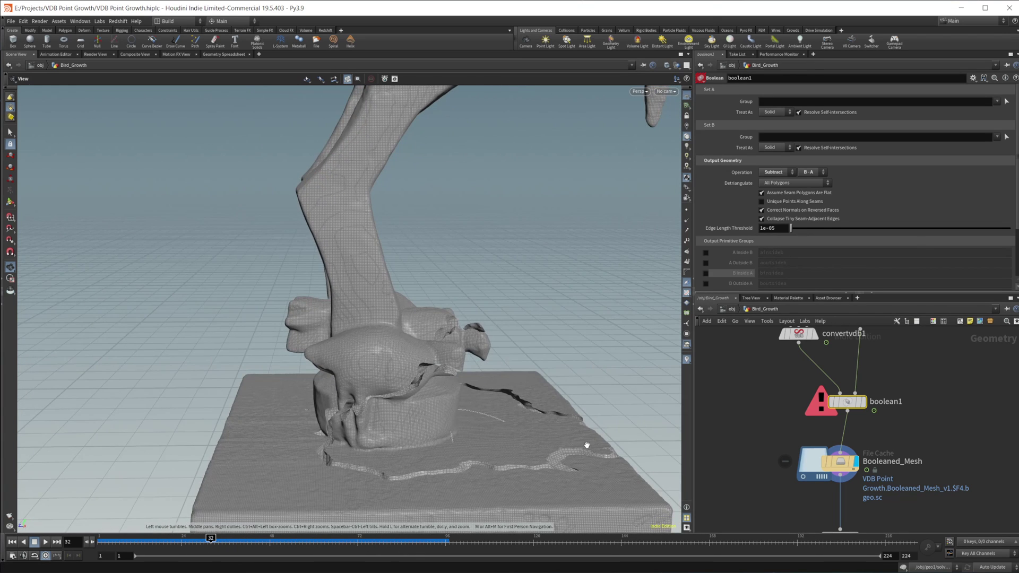
middle_drag(845, 527, 890, 407)
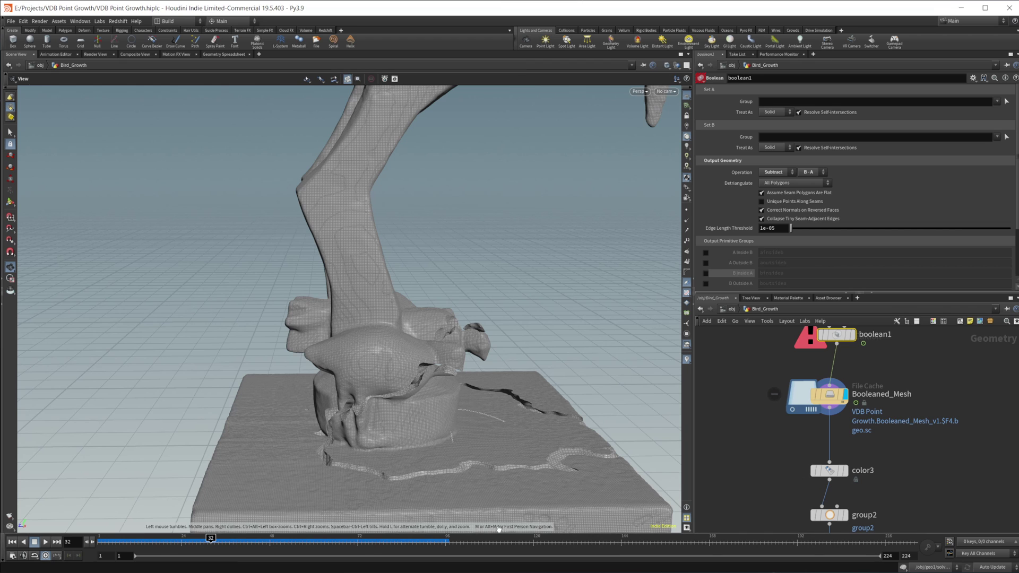
click(205, 541)
click(211, 540)
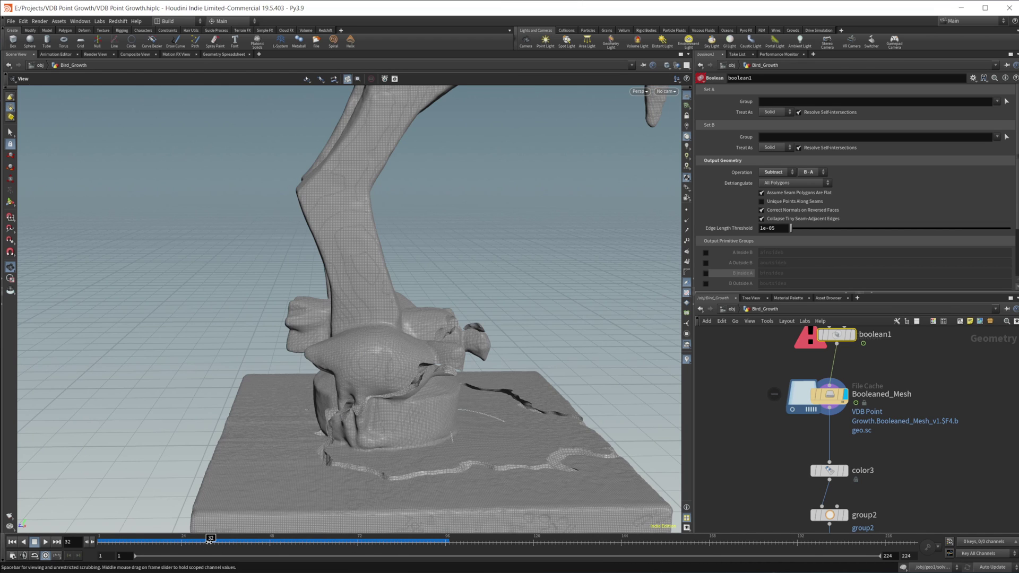
middle_drag(941, 455, 896, 427)
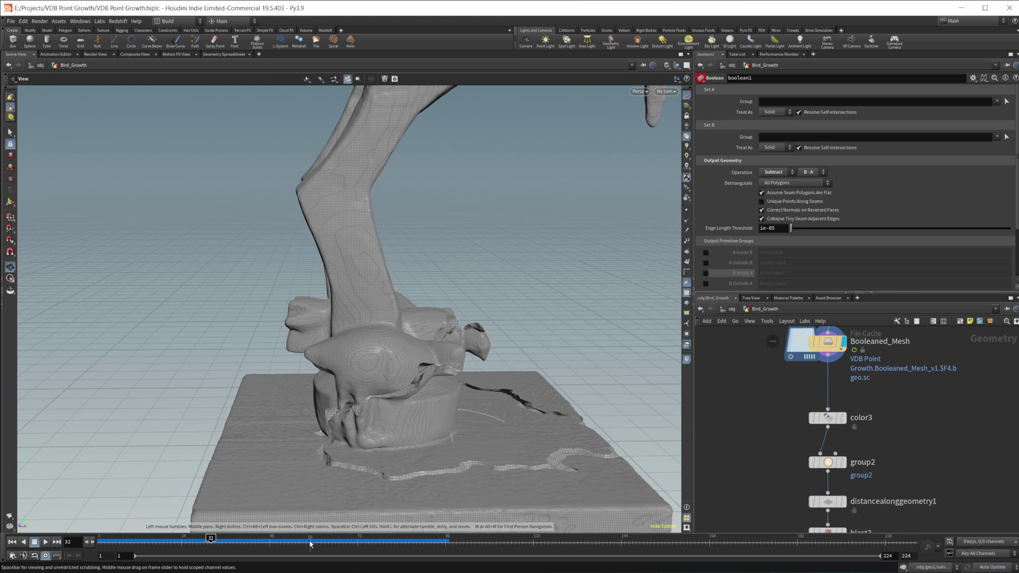
- Jump to frame 50 and orbit around the bird leg and base
click(276, 540)
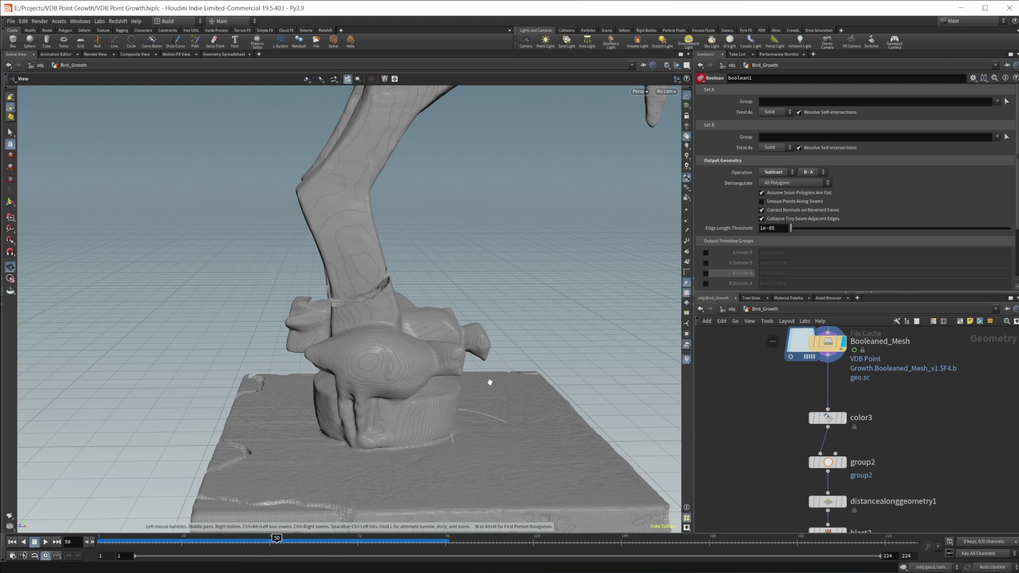
drag(490, 382, 360, 453)
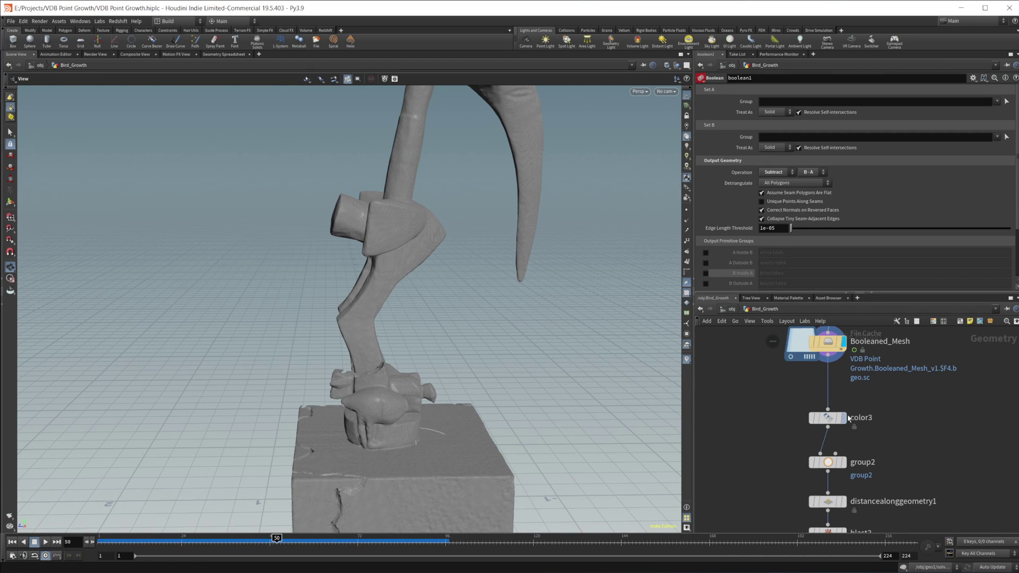
drag(527, 402, 374, 384)
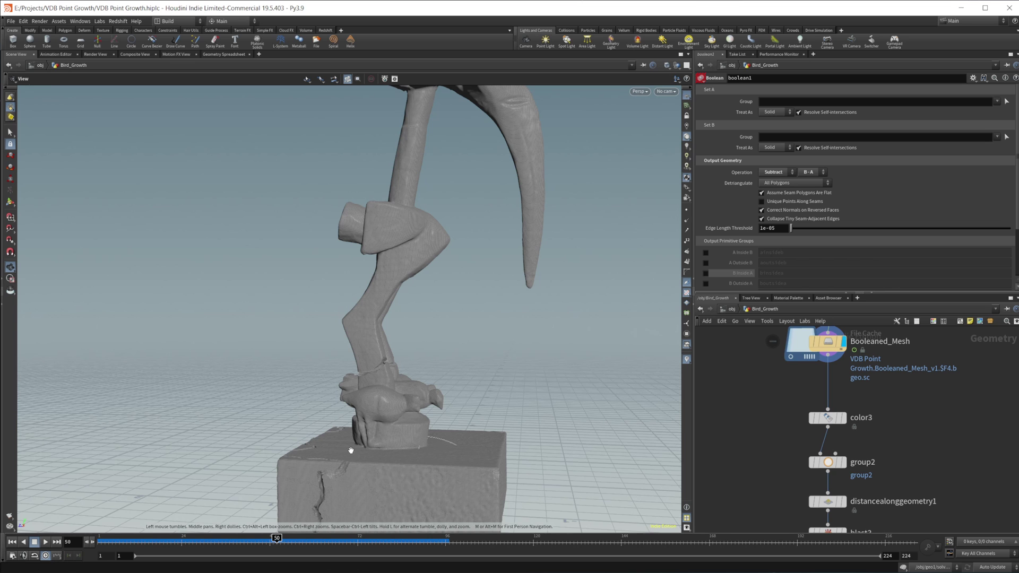
drag(341, 462, 383, 469)
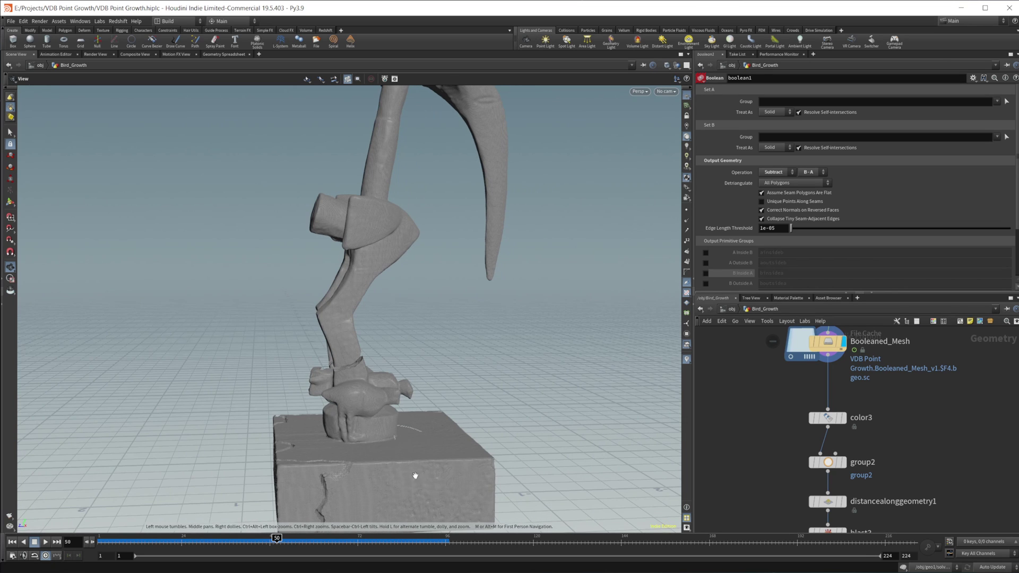
drag(447, 461, 454, 412)
middle_drag(892, 388, 898, 372)
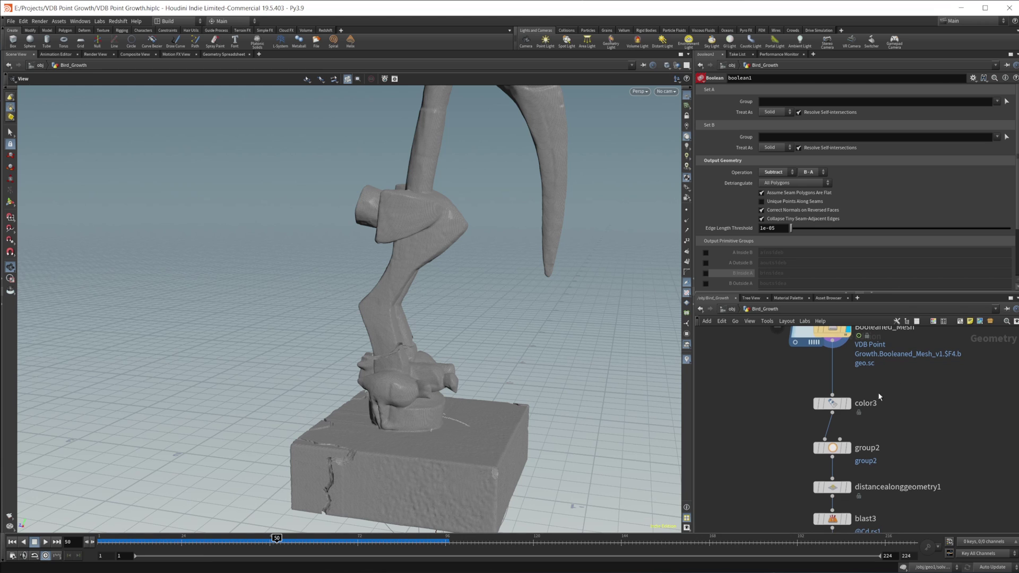
middle_drag(880, 409, 845, 416)
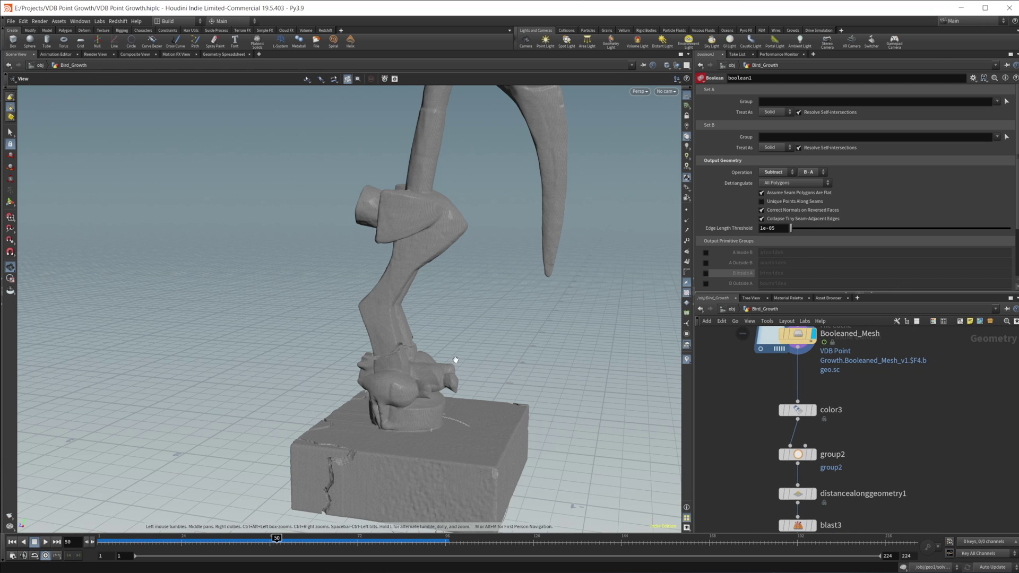
- Display the color3 output, then group2's, and inspect the box base up close
click(813, 410)
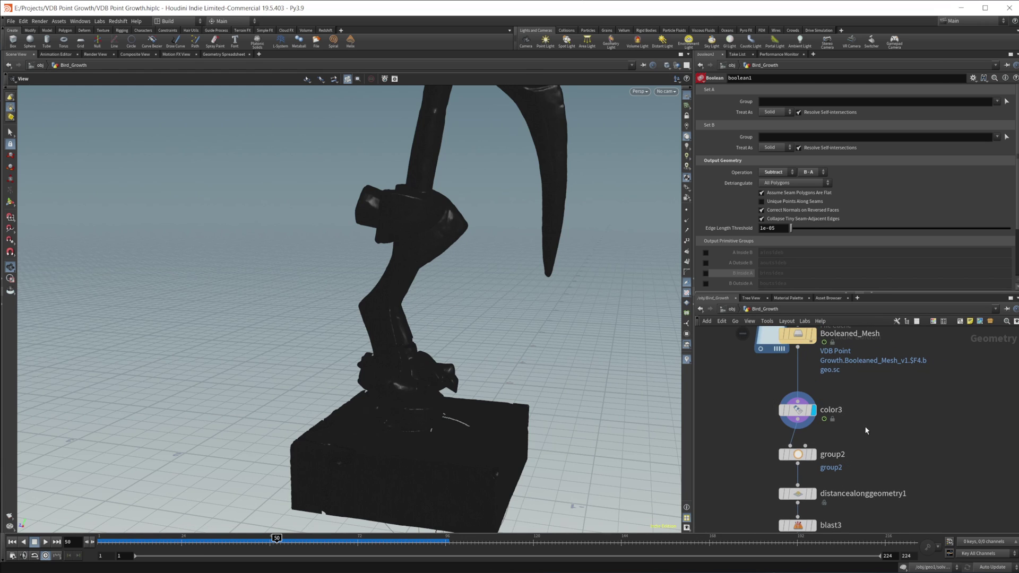
click(797, 410)
middle_drag(804, 463, 811, 412)
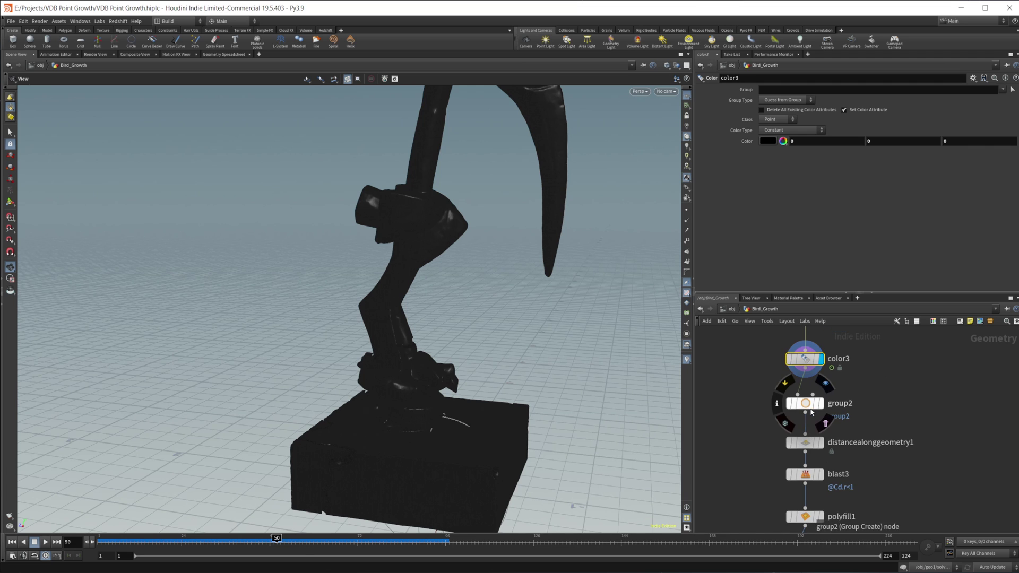
click(826, 383)
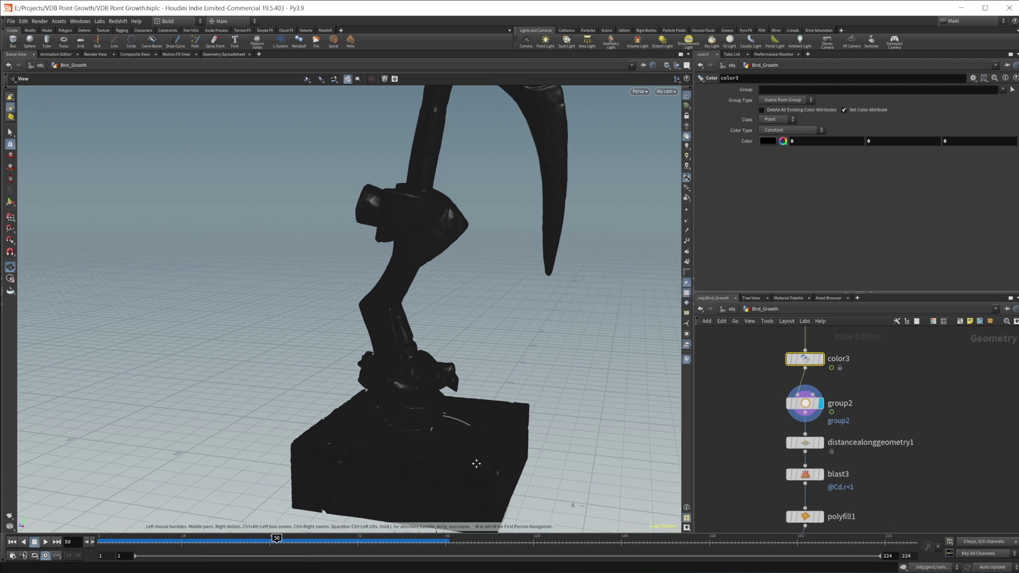
drag(476, 464, 423, 404)
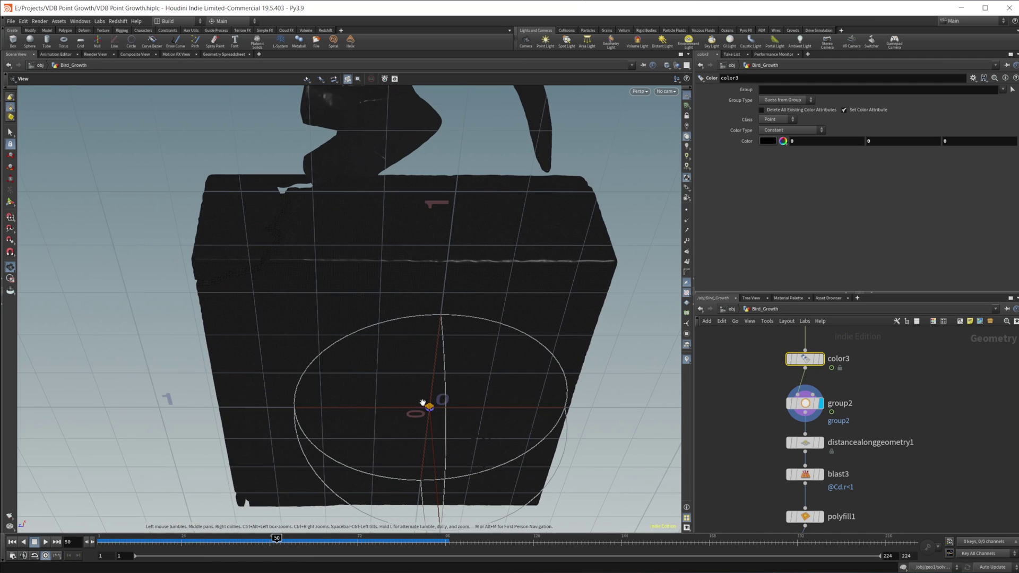
click(444, 401)
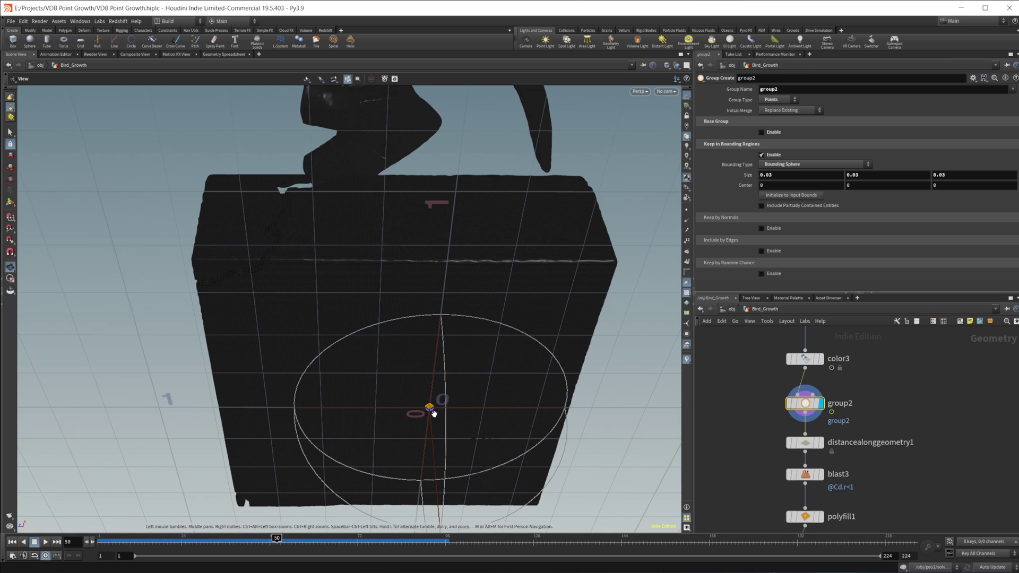
drag(421, 411, 432, 406)
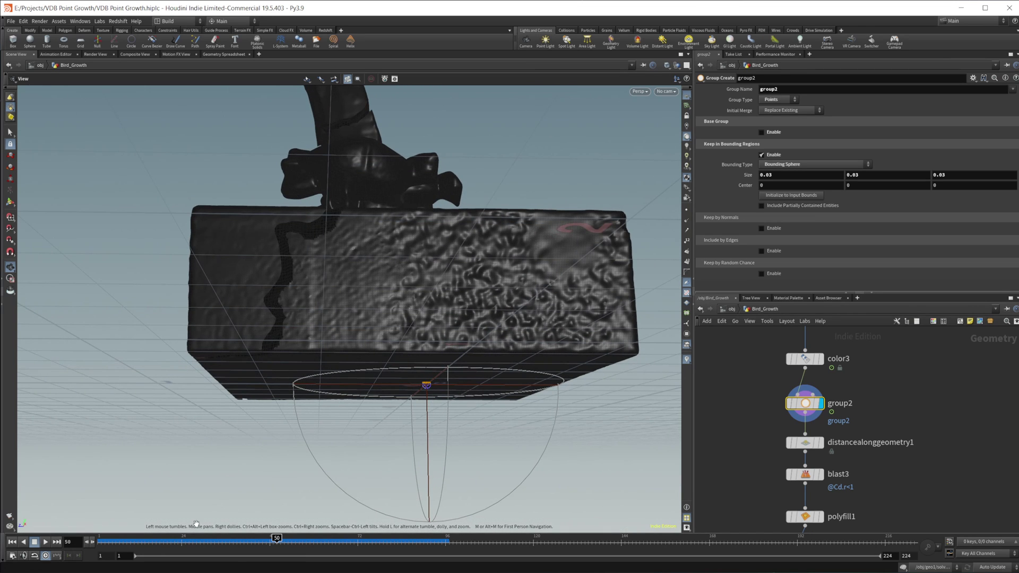
- Jump back to frame 1 and view the box straight-on
key(ctrl+Left)
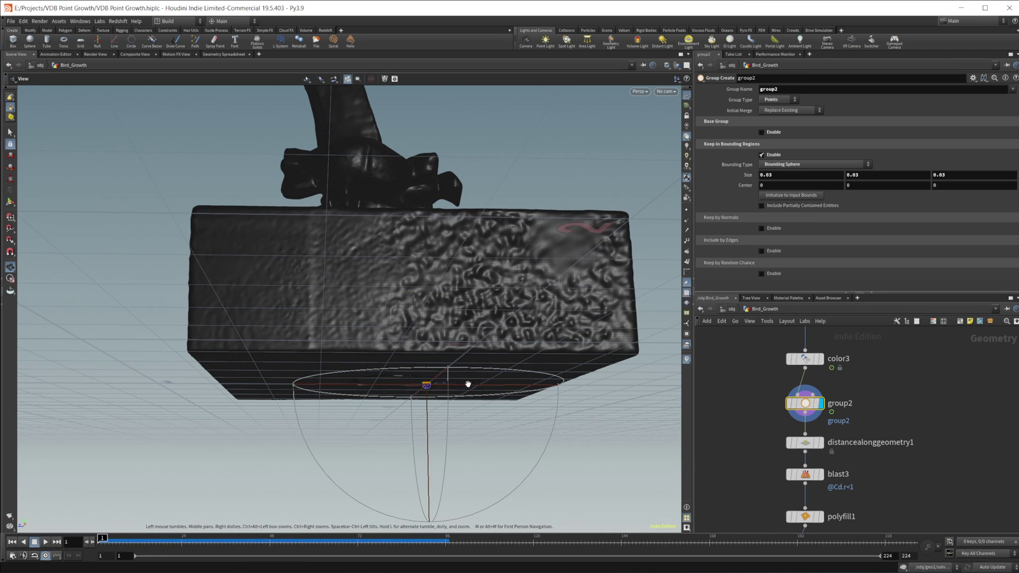
drag(467, 384, 439, 366)
middle_drag(955, 388, 809, 426)
scroll(910, 400, down, 3)
scroll(807, 379, up, 3)
- Display VDB_PC, then VDB_Noise's noisy blob, and pan the network back to group2
click(807, 375)
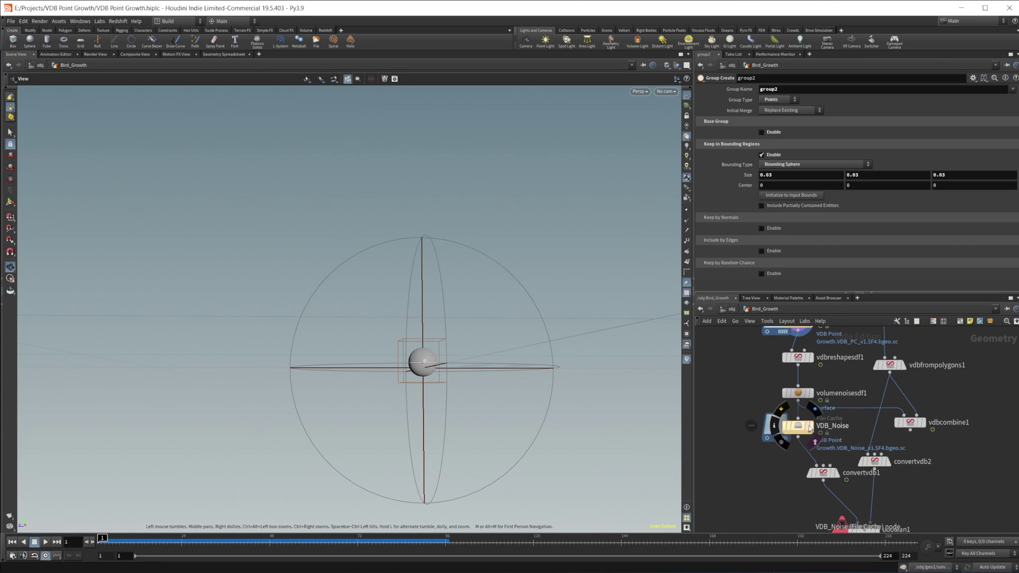
click(809, 426)
drag(467, 382, 452, 408)
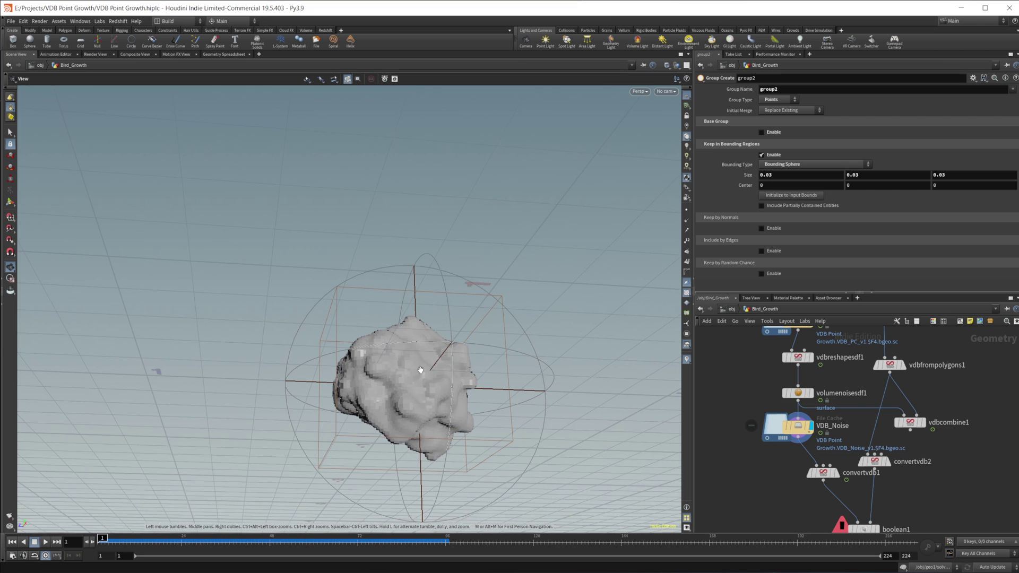
middle_drag(932, 484, 893, 386)
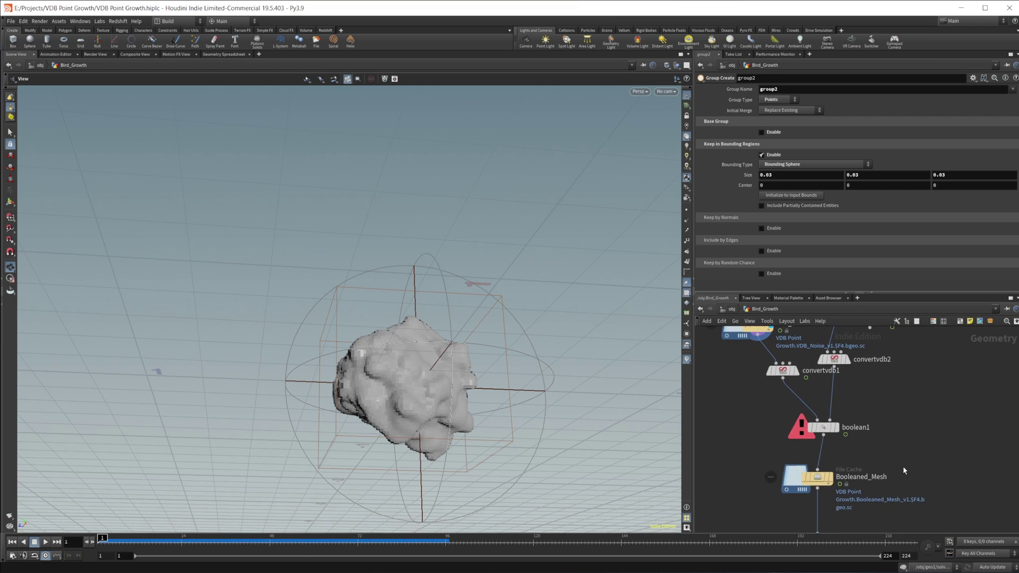
middle_drag(903, 466, 902, 350)
middle_drag(855, 405, 870, 344)
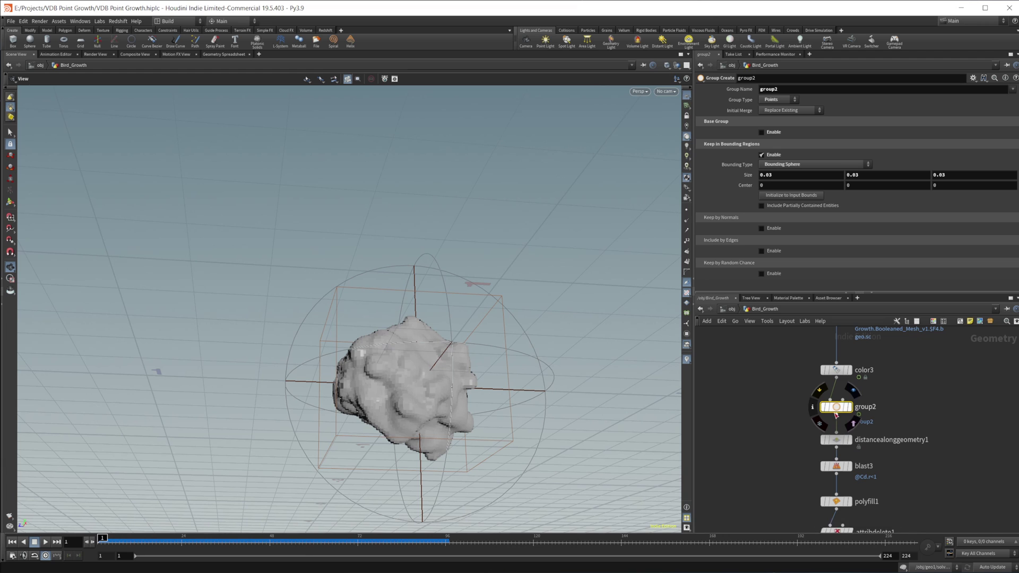
click(849, 393)
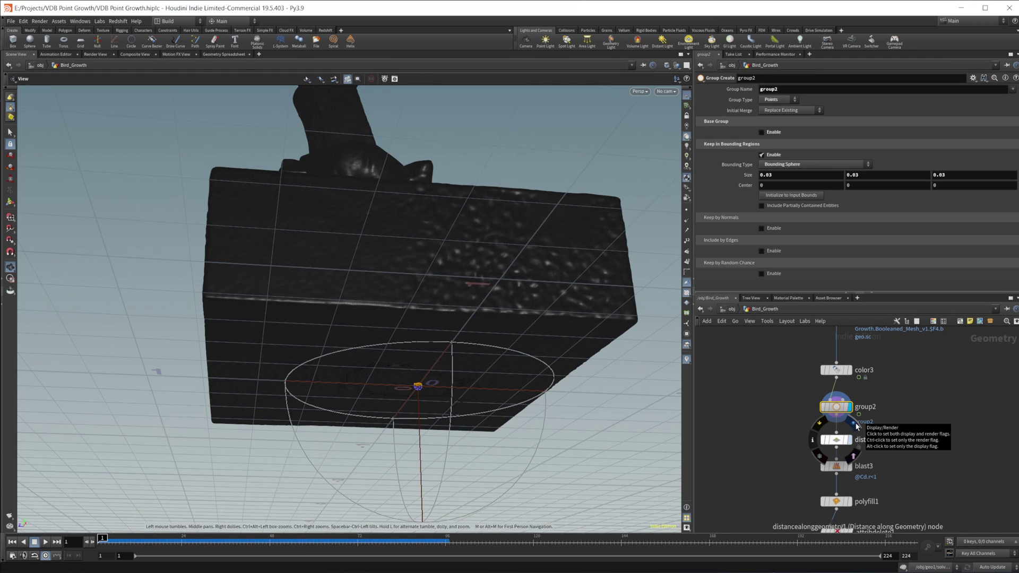
click(849, 440)
click(835, 440)
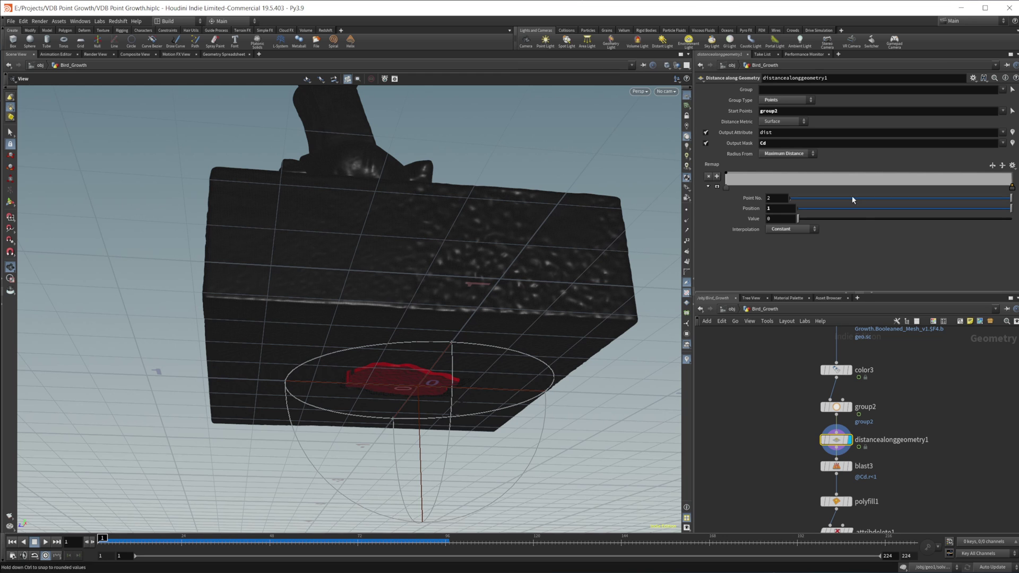
double_click(766, 111)
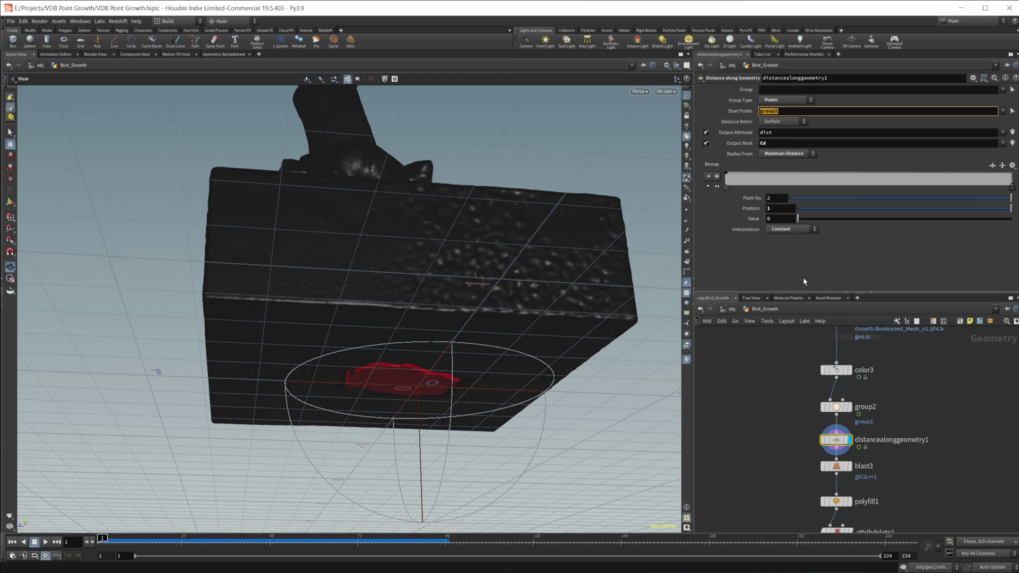
click(836, 406)
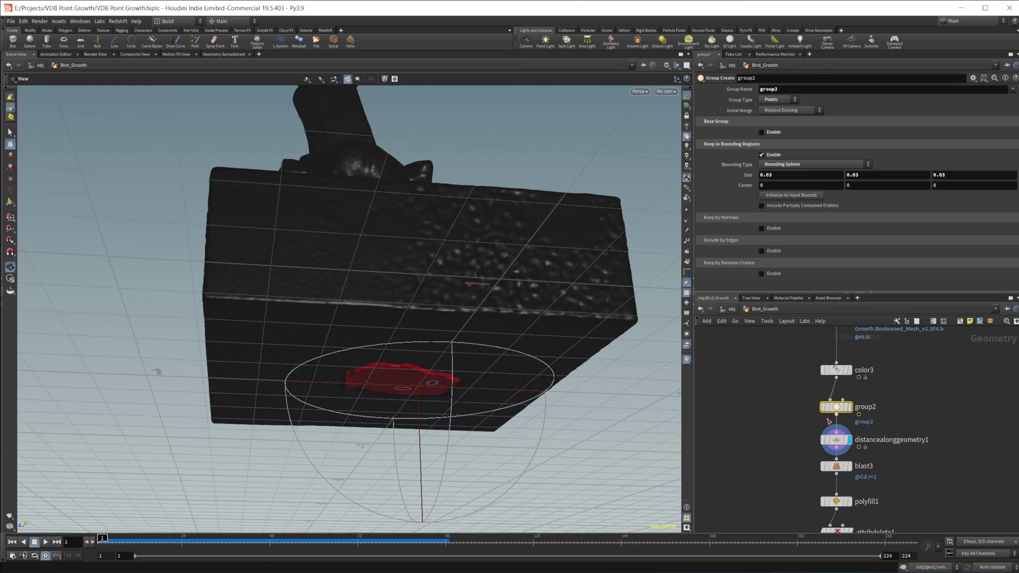
drag(415, 397, 525, 400)
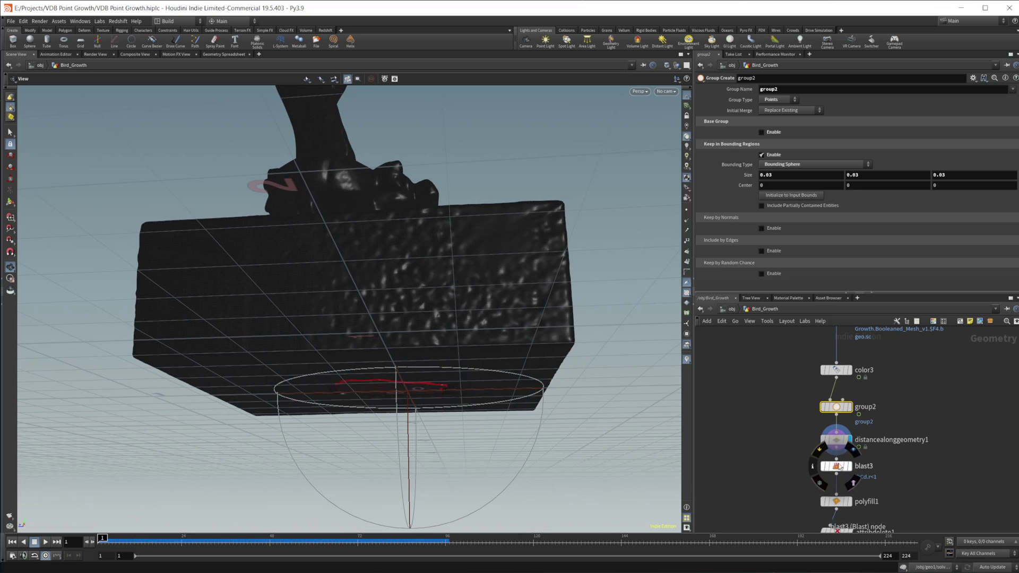
click(842, 433)
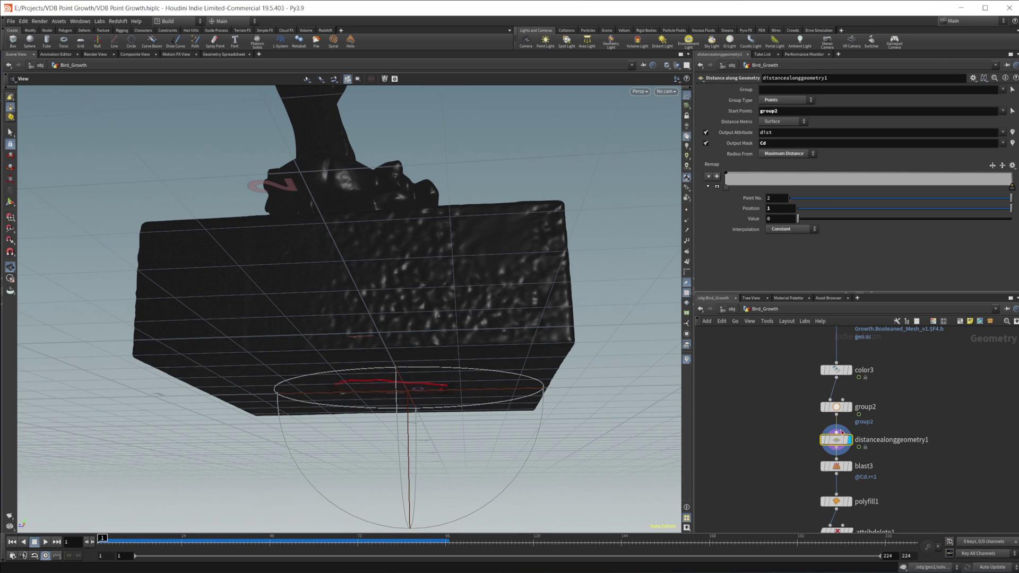
double_click(772, 143)
click(725, 187)
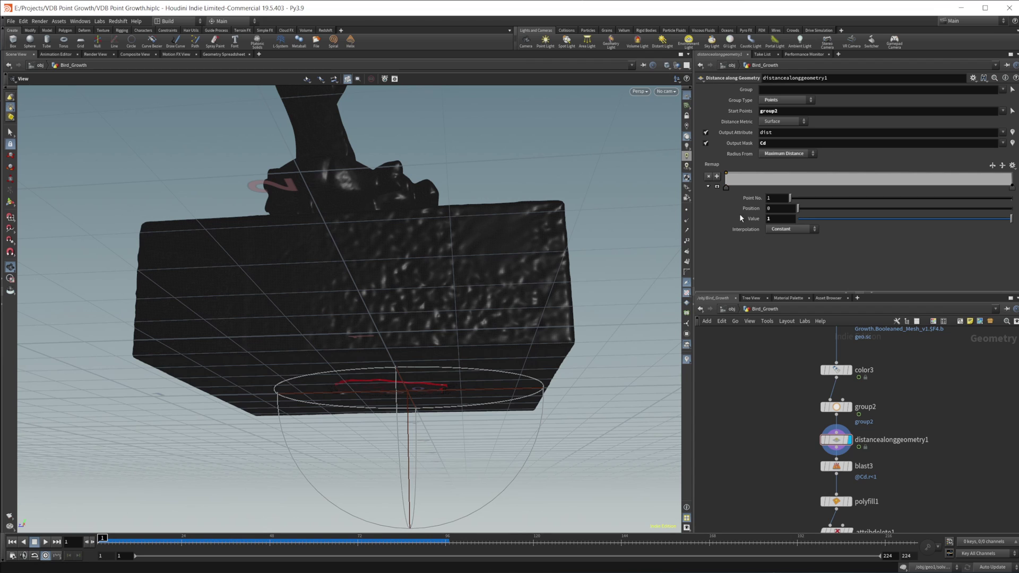
click(1012, 192)
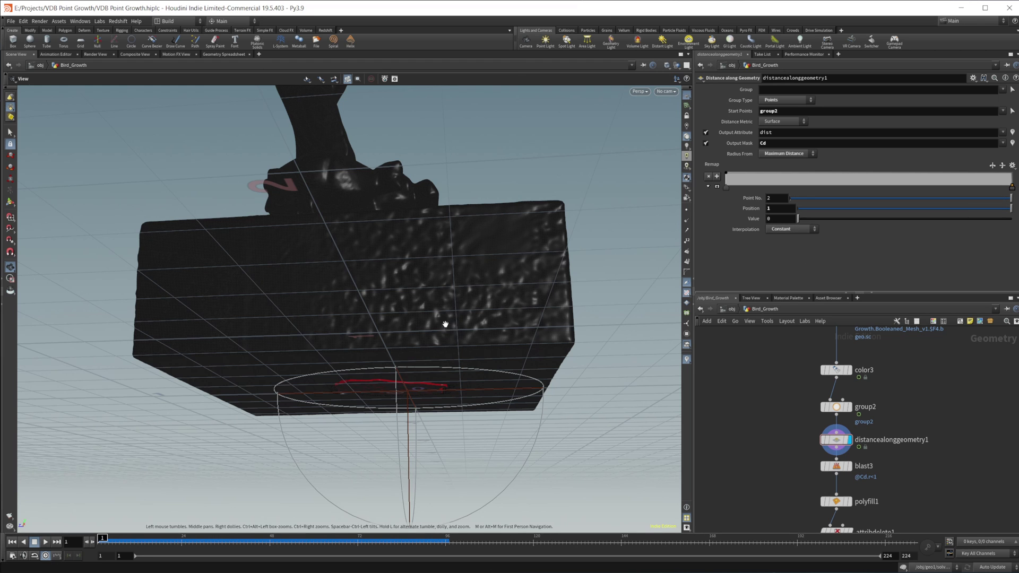
drag(445, 324, 430, 352)
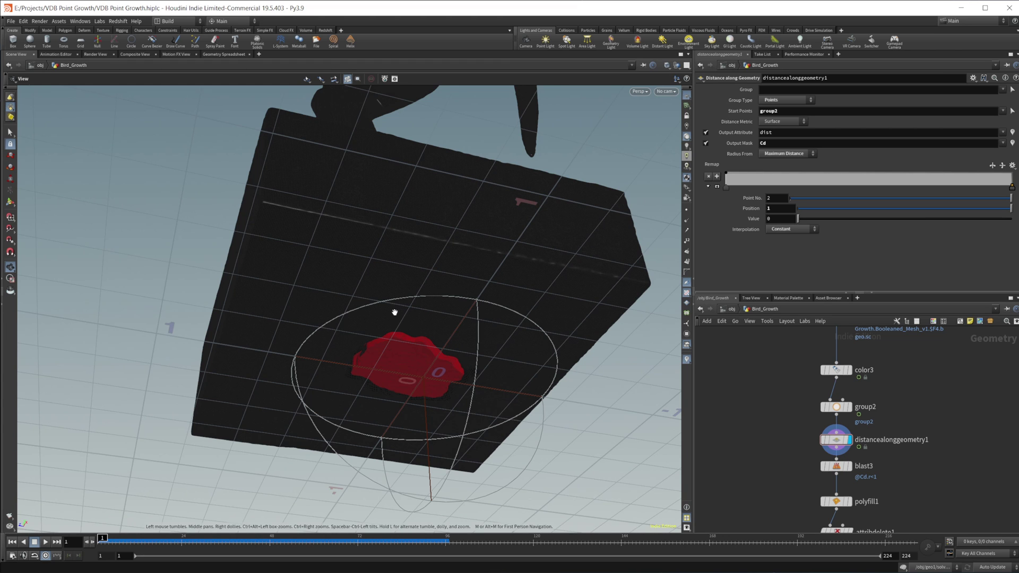
drag(448, 388, 425, 425)
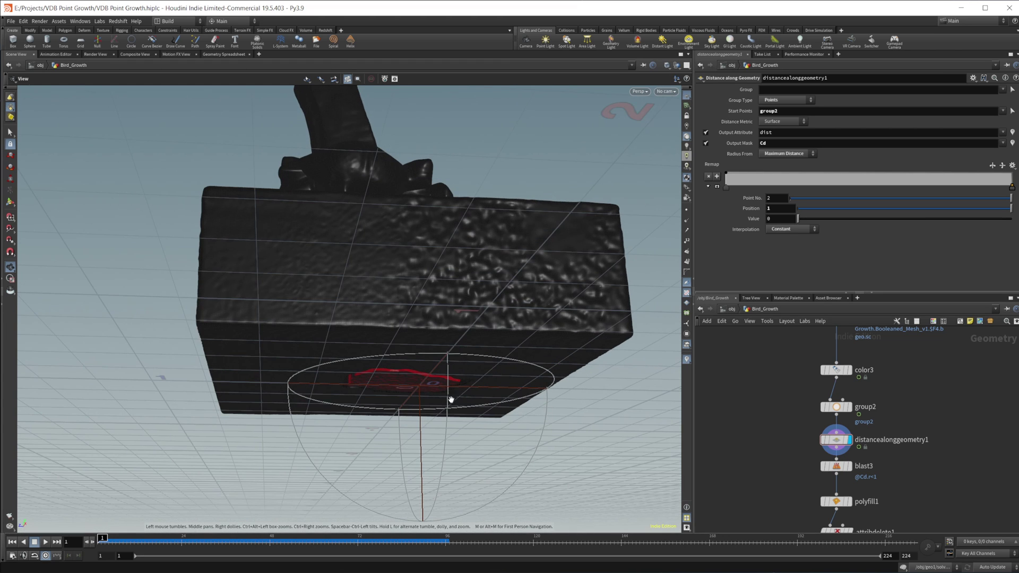
middle_drag(807, 489, 791, 440)
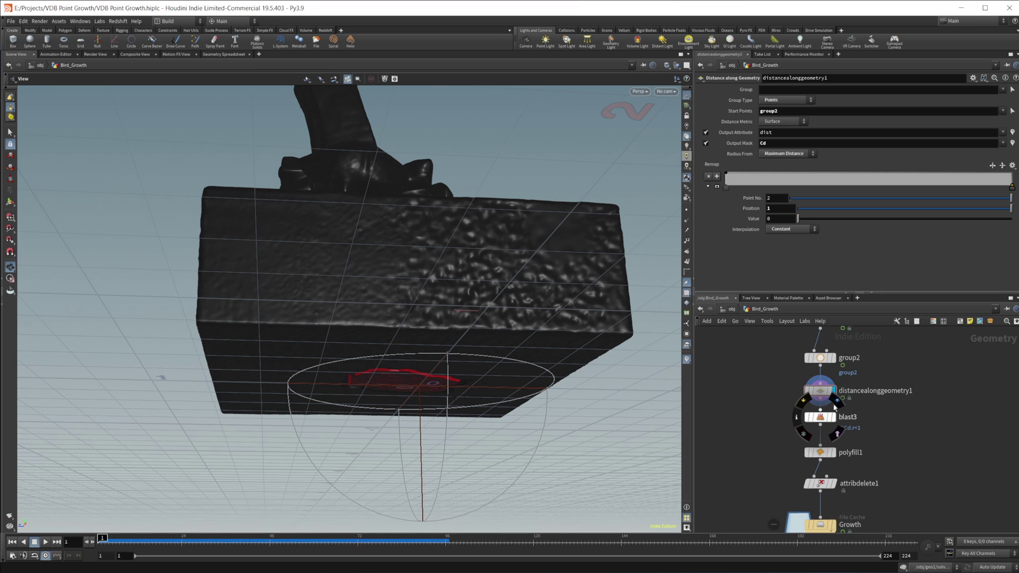
- Display only blast3 and advance through frames 20, 28 and 31 to watch the red growth
click(835, 407)
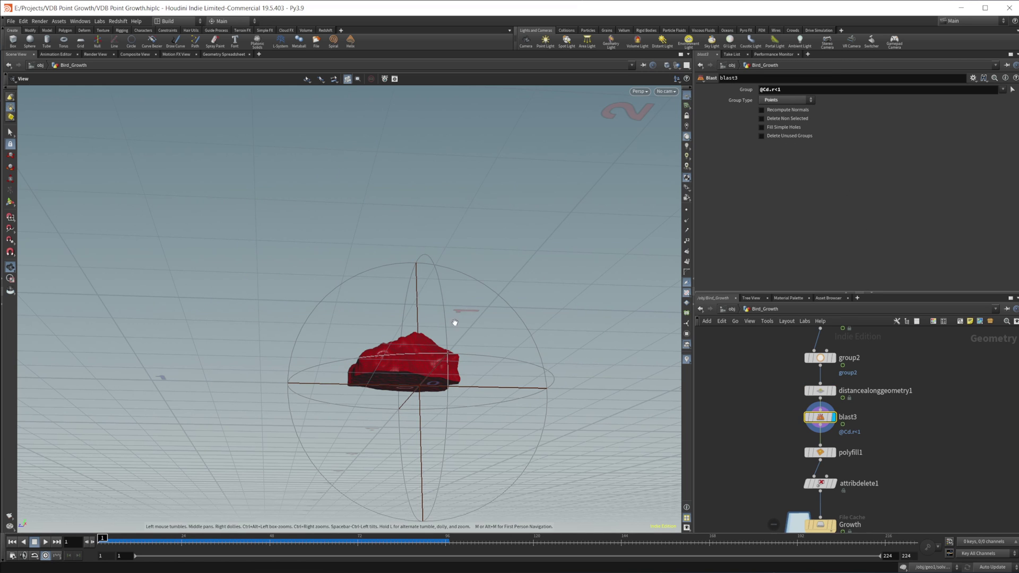
drag(455, 318, 467, 372)
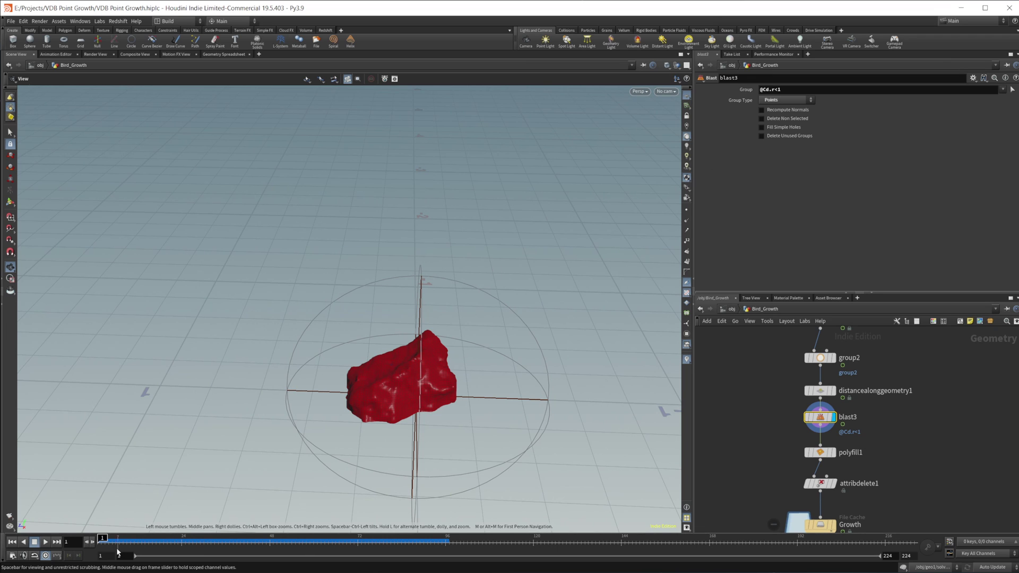
drag(120, 540, 130, 540)
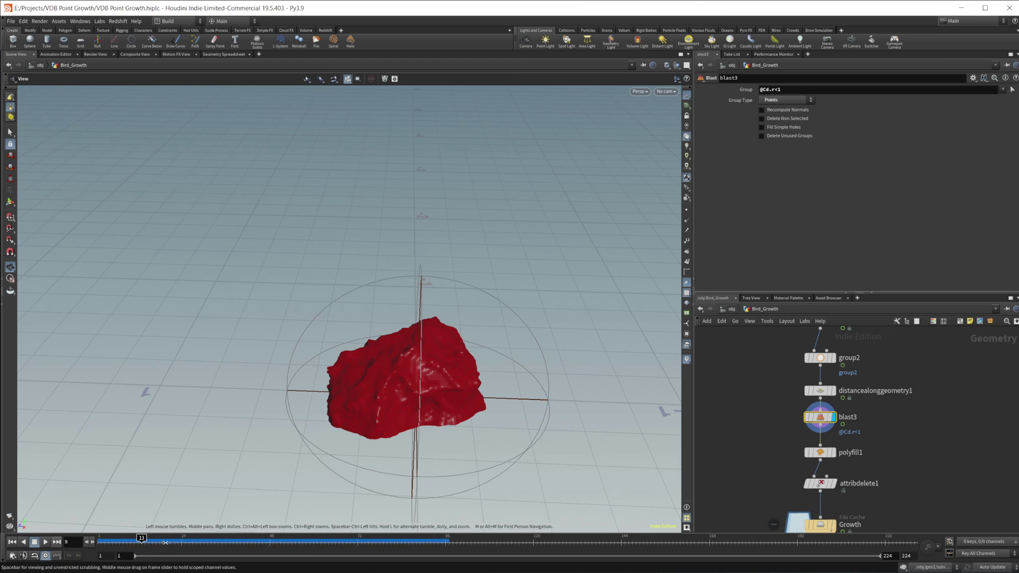
click(166, 541)
click(199, 545)
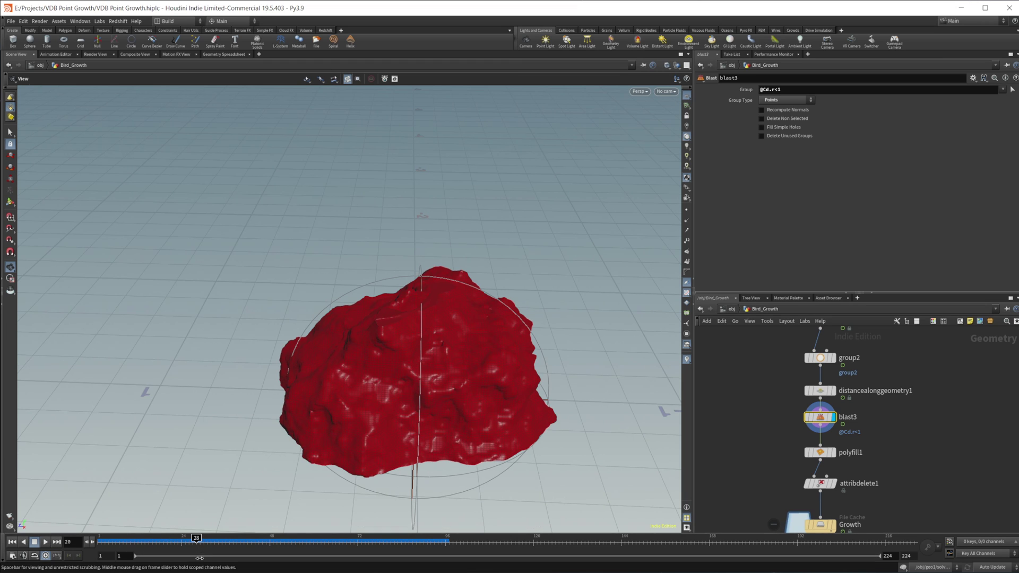
click(206, 547)
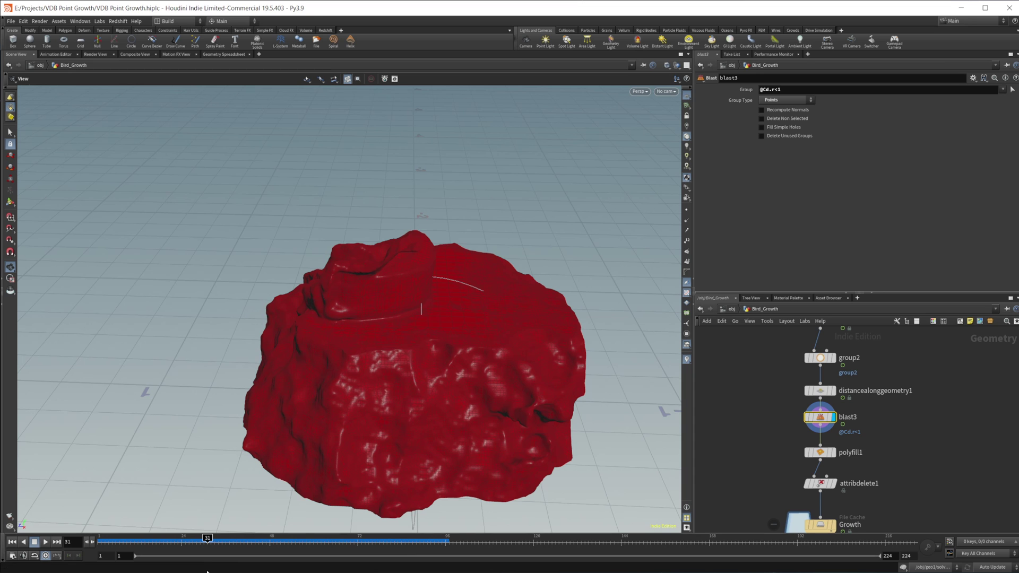
mouse_move(321, 455)
mouse_down()
mouse_move(342, 416)
mouse_move(357, 416)
mouse_move(282, 476)
mouse_up()
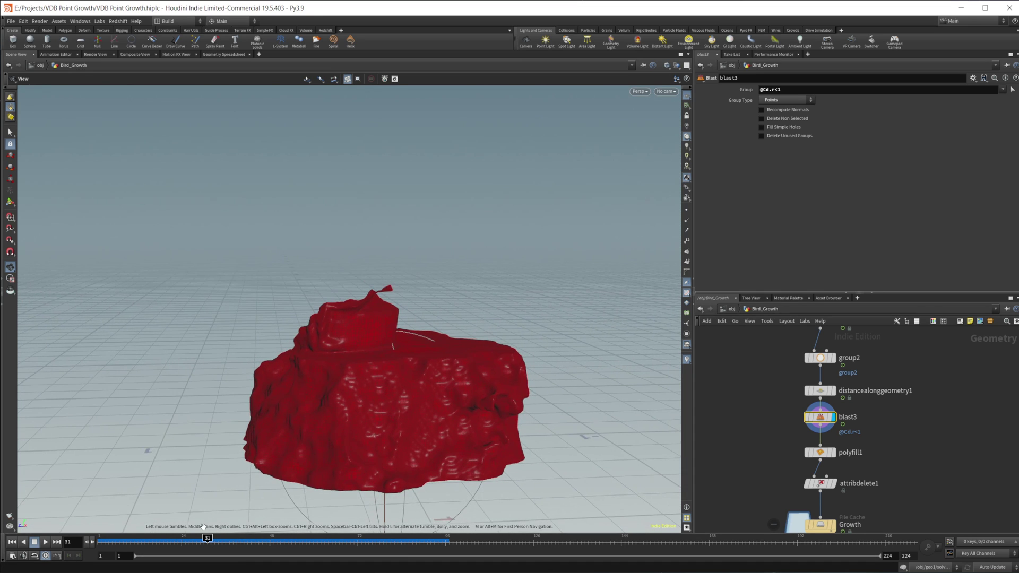
- Step through frames 36, 37 and 45, orbiting around the partly grown bird's horn and body
click(88, 543)
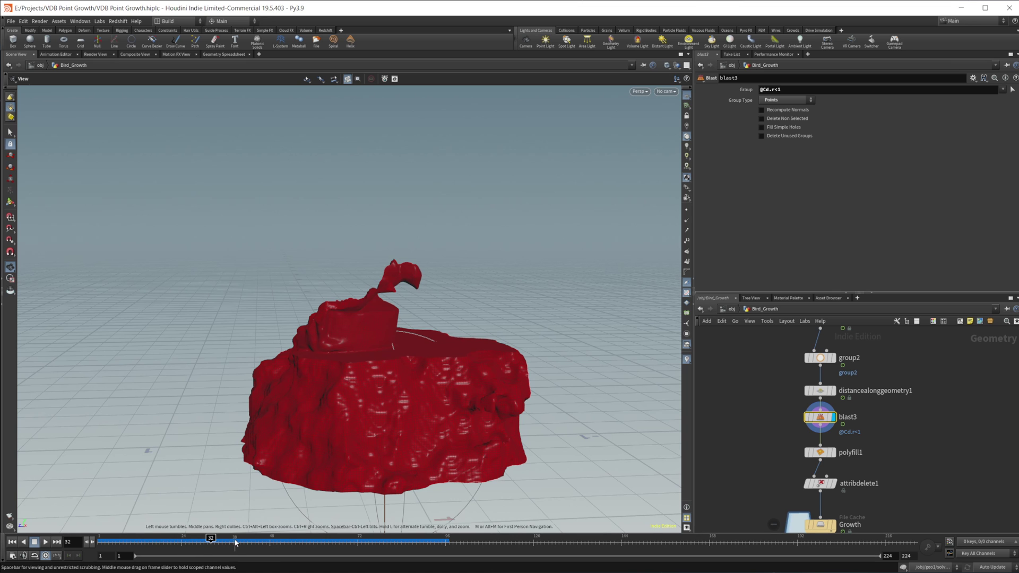
drag(215, 538, 225, 538)
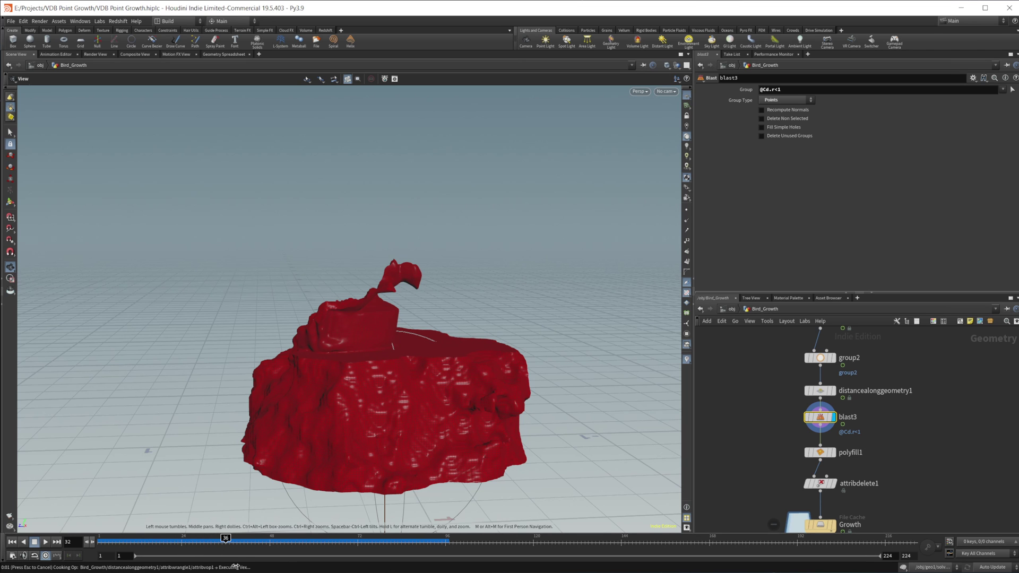
drag(360, 455, 340, 407)
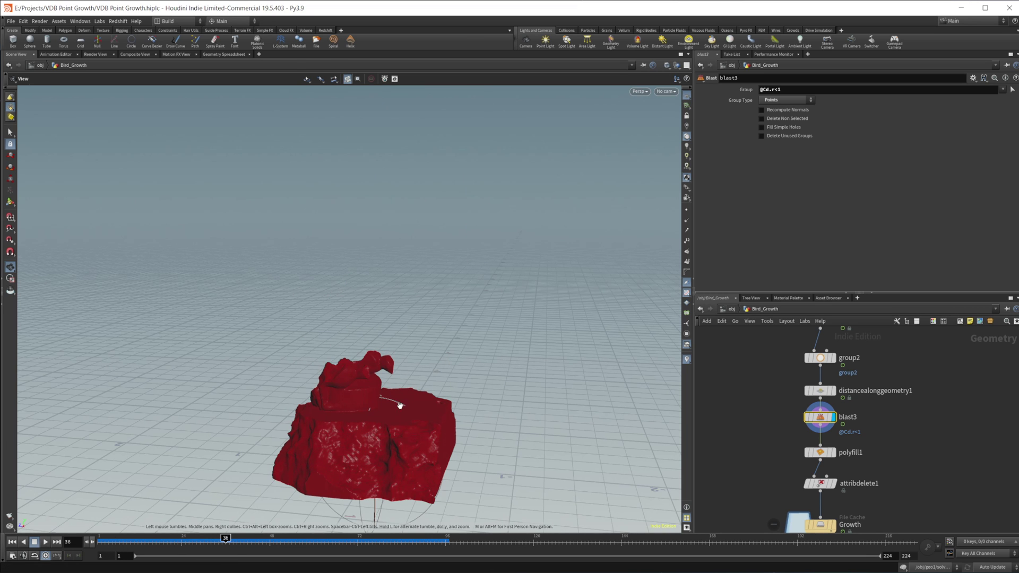
drag(395, 377, 390, 407)
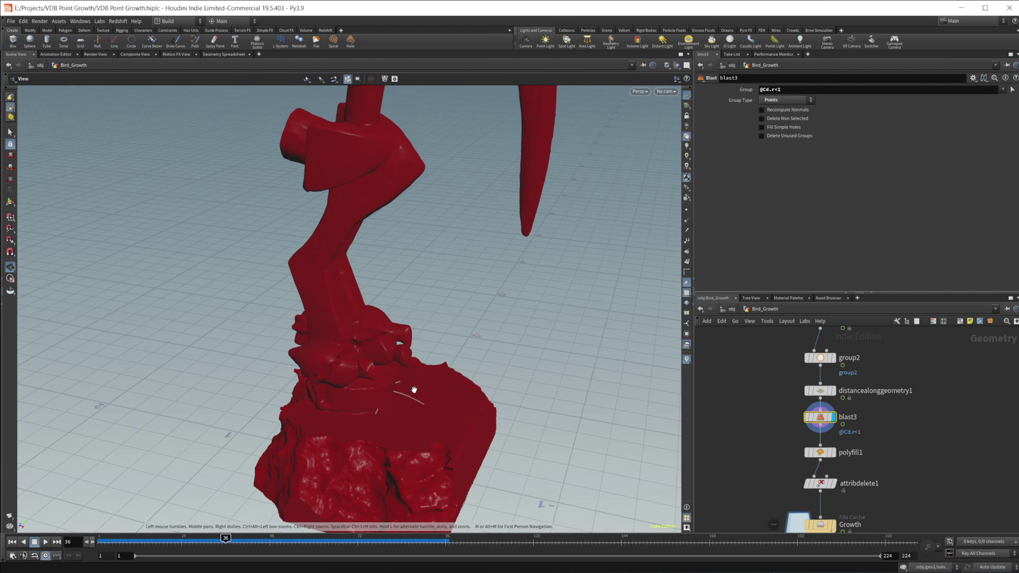
drag(414, 391, 364, 407)
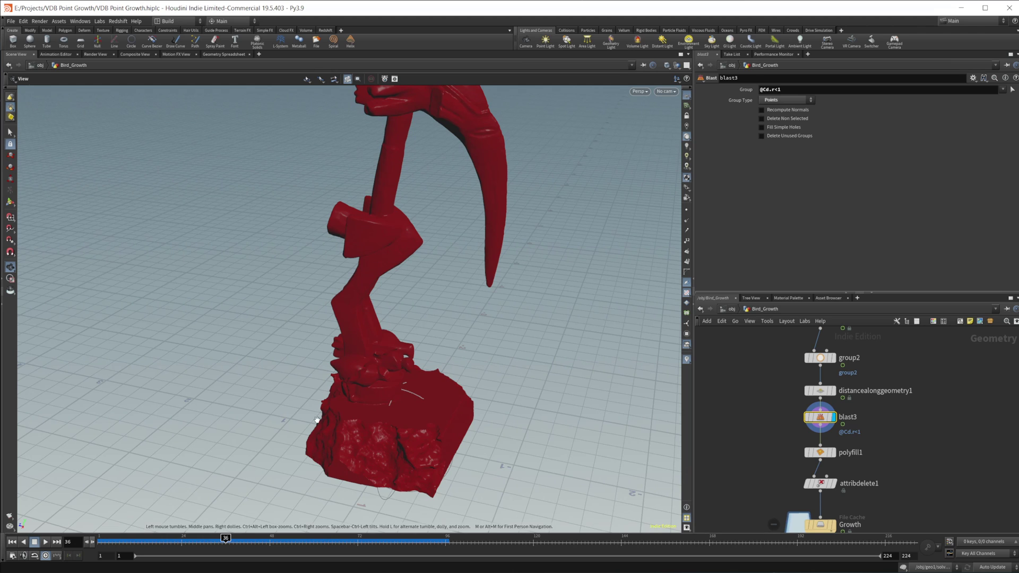
click(92, 542)
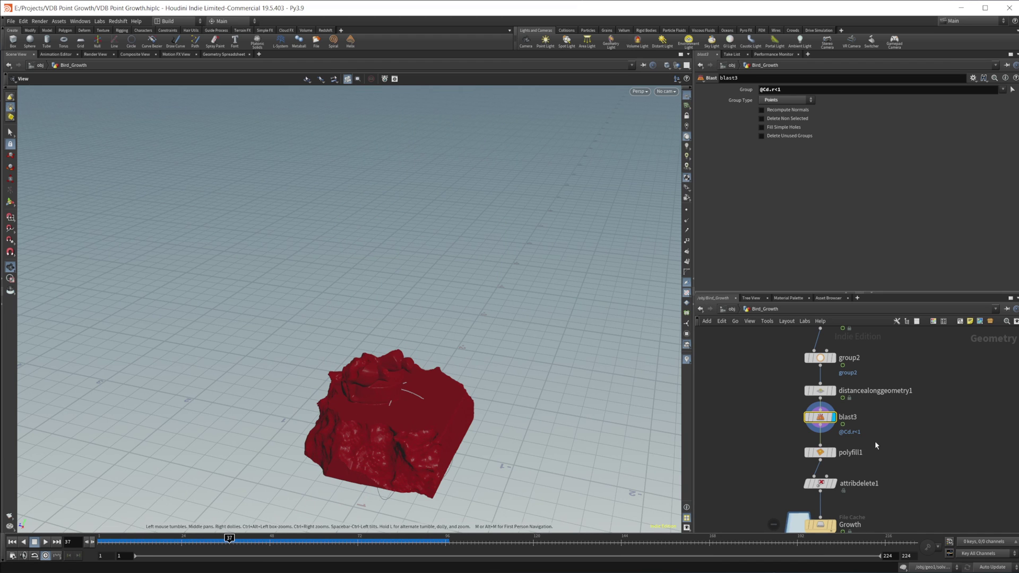
drag(440, 421, 435, 366)
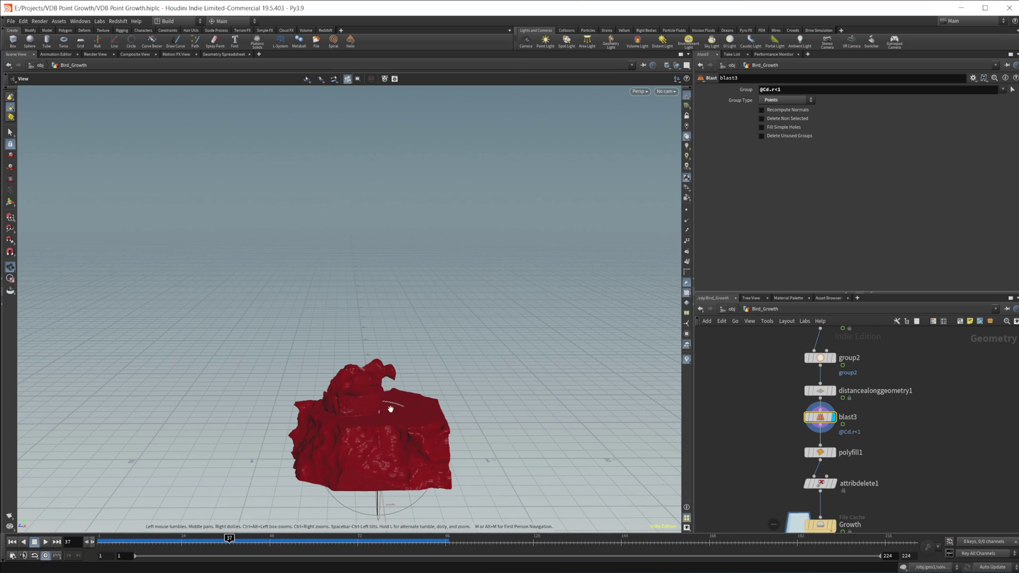
click(273, 538)
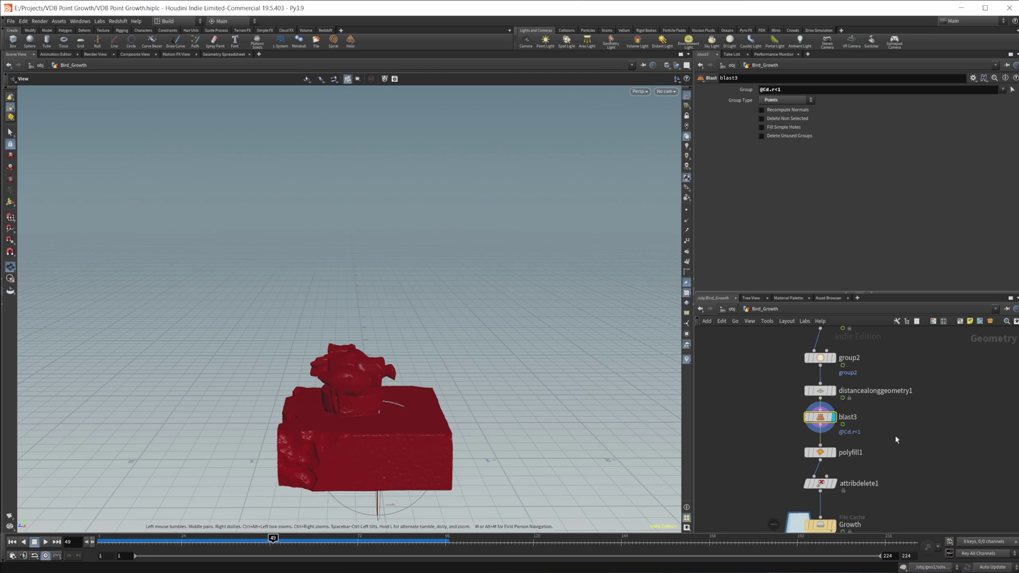
middle_drag(896, 440, 897, 427)
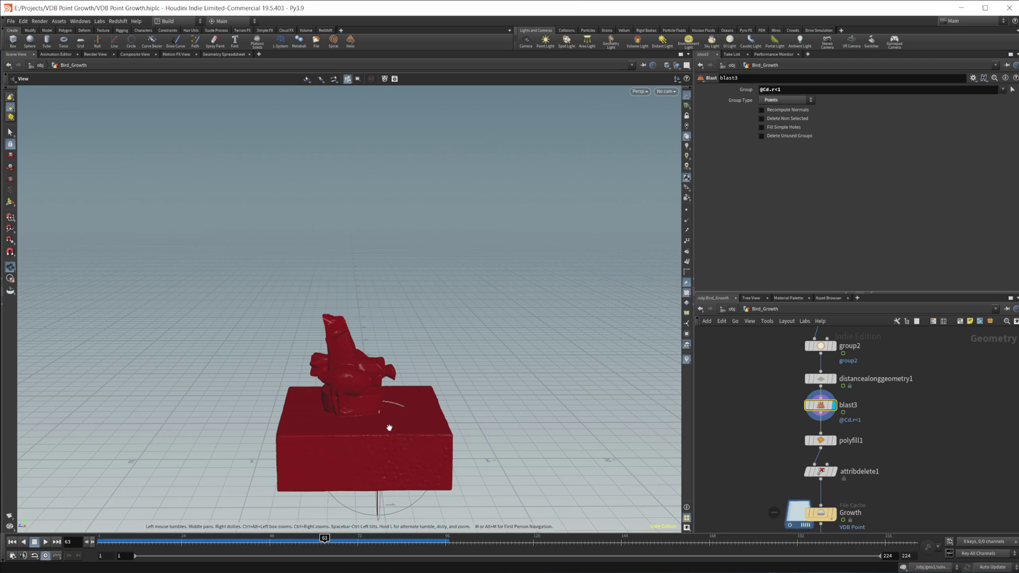
- Display VDB_Noise's grey noisy VDB mesh
scroll(837, 453, down, 3)
scroll(810, 403, up, 2)
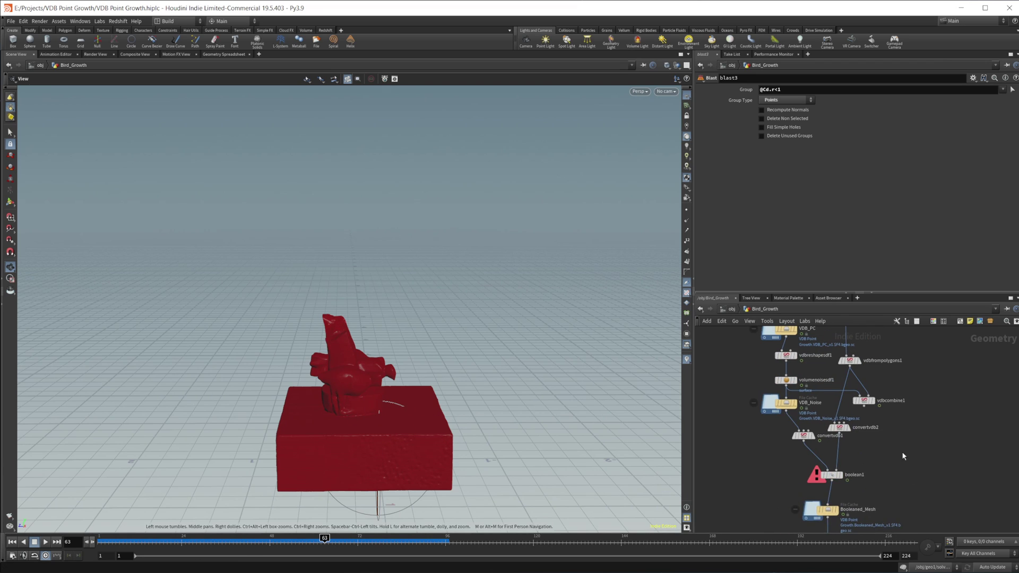
click(794, 402)
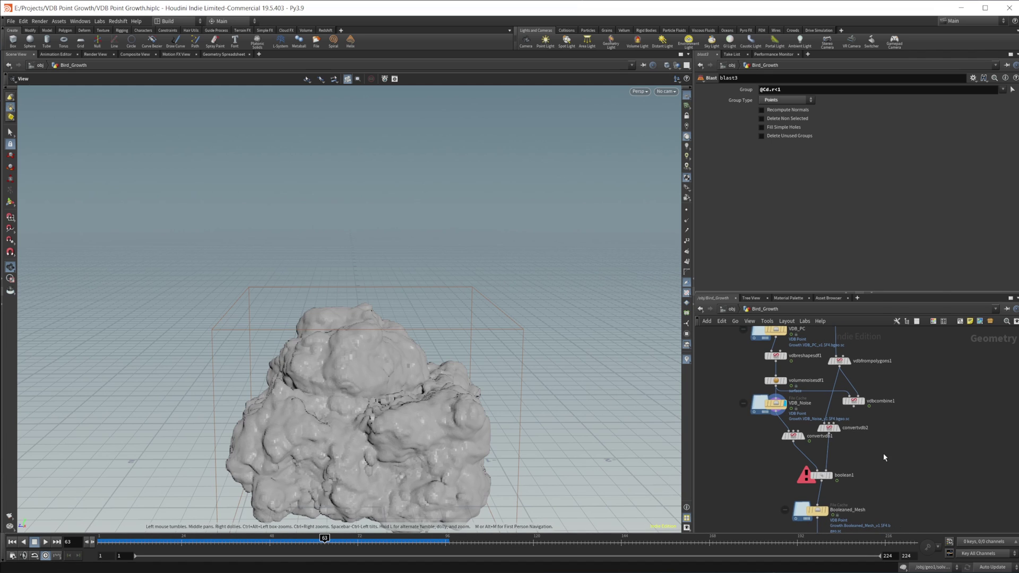
- Add a VDB Combine node wired from VDB_PC, then display vdbcombine1's result
key(Tab)
text(vdb)
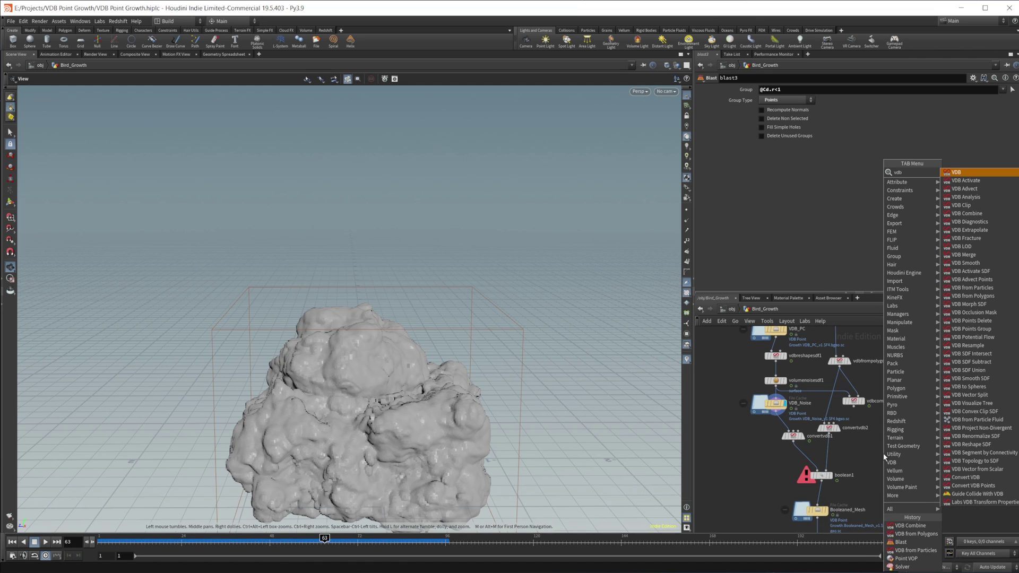
text( com)
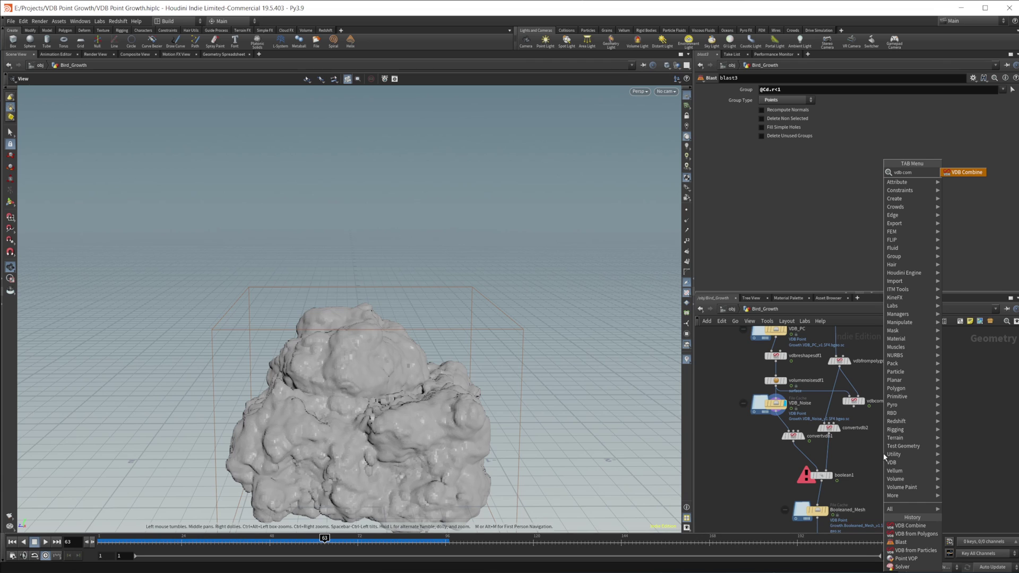
key(Return)
click(883, 453)
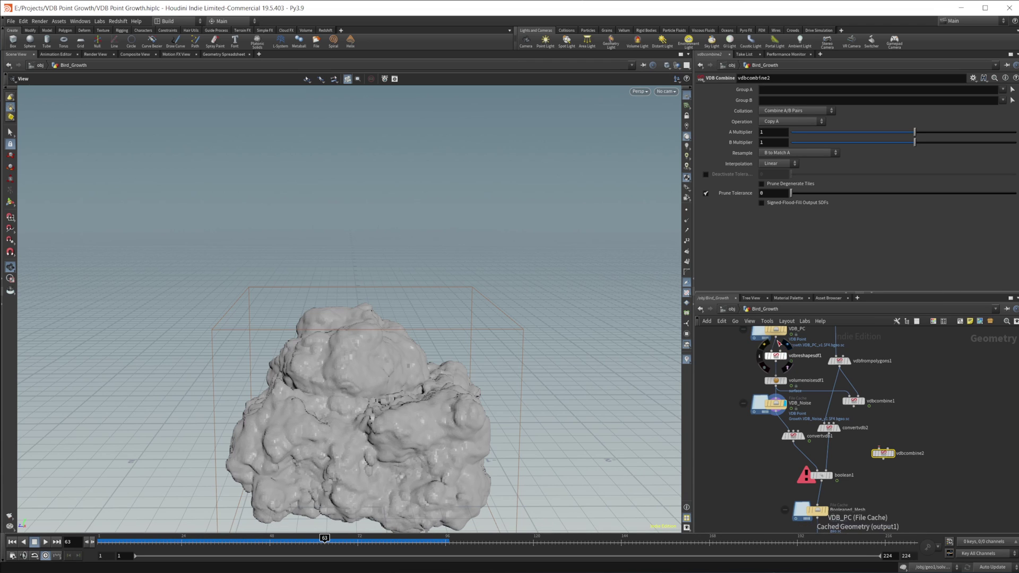
drag(779, 344, 882, 450)
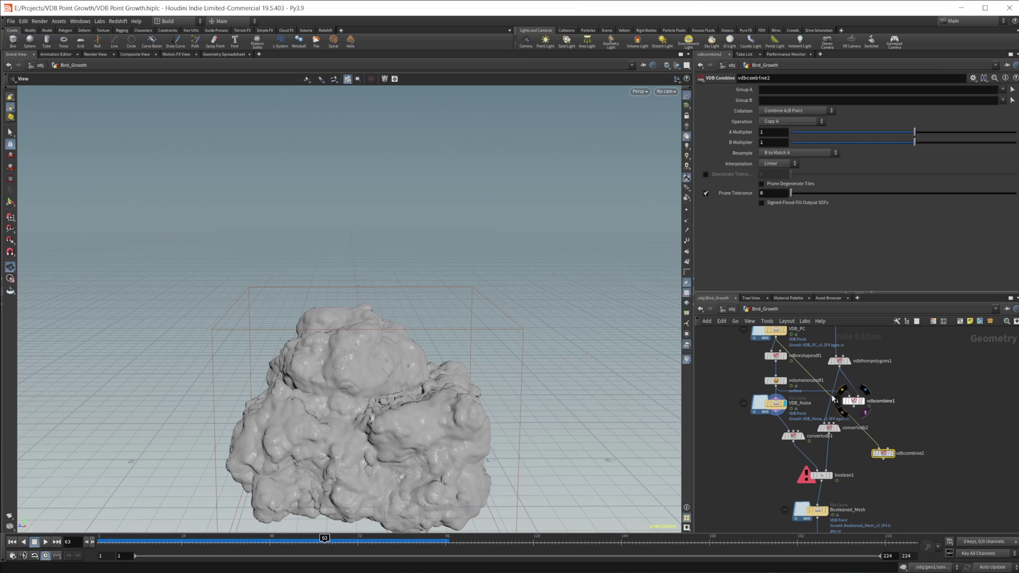
click(864, 403)
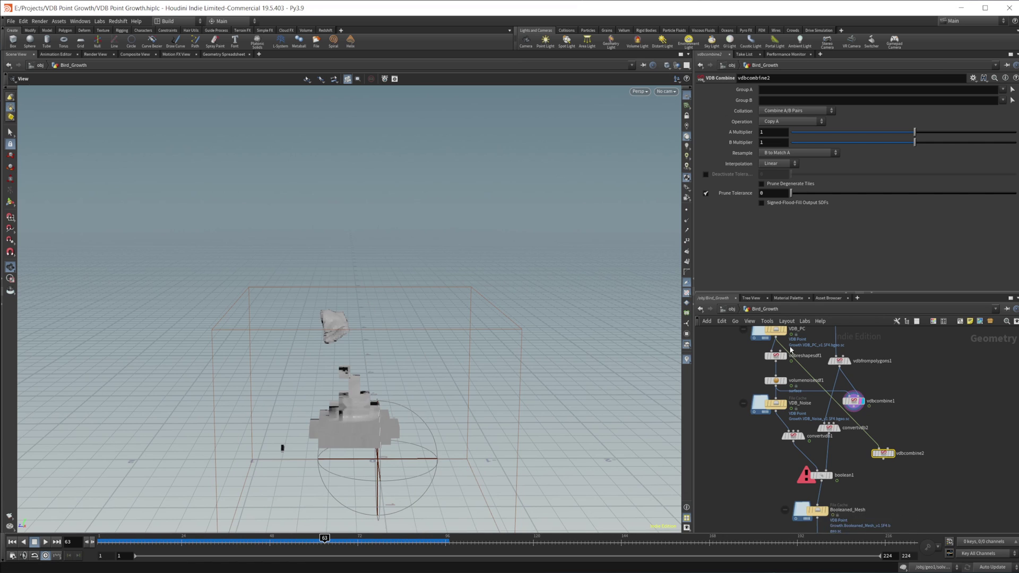
middle_drag(791, 349, 786, 388)
scroll(796, 403, up, 3)
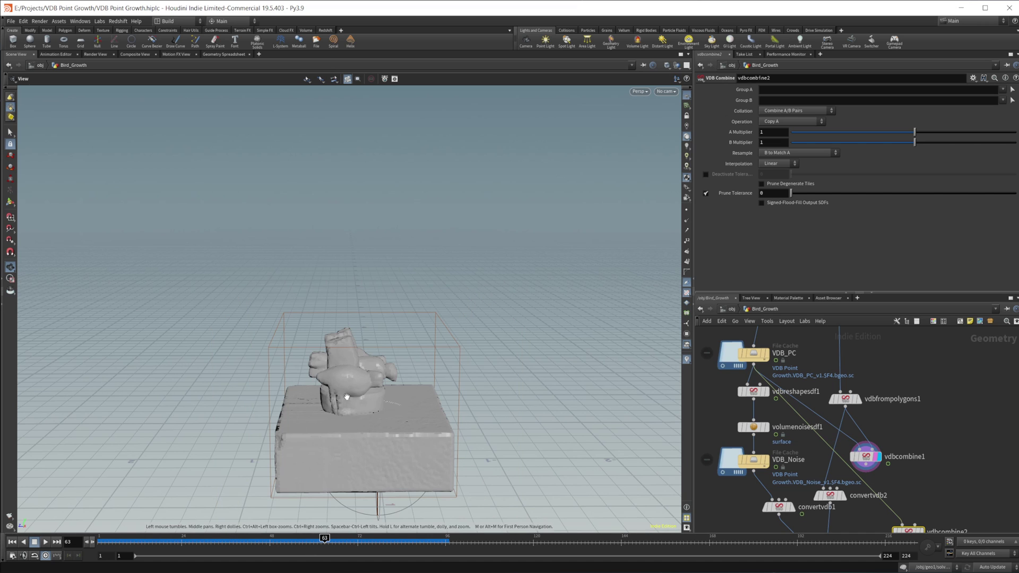
- Display blast3's output, then vdbcombine1's, then blast3's red output again
middle_drag(921, 444, 941, 344)
middle_drag(915, 472, 945, 325)
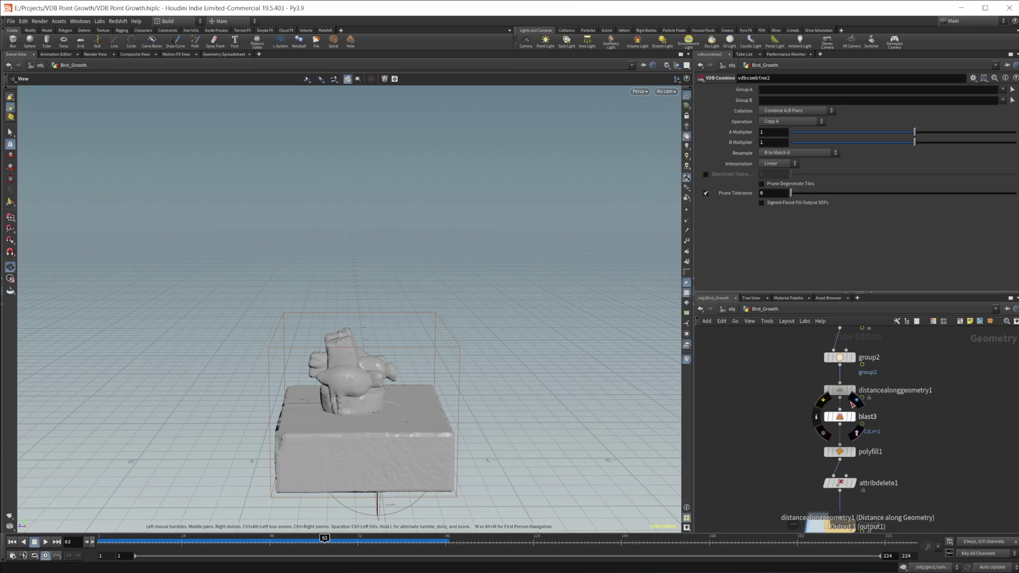
click(853, 403)
middle_drag(927, 412, 827, 522)
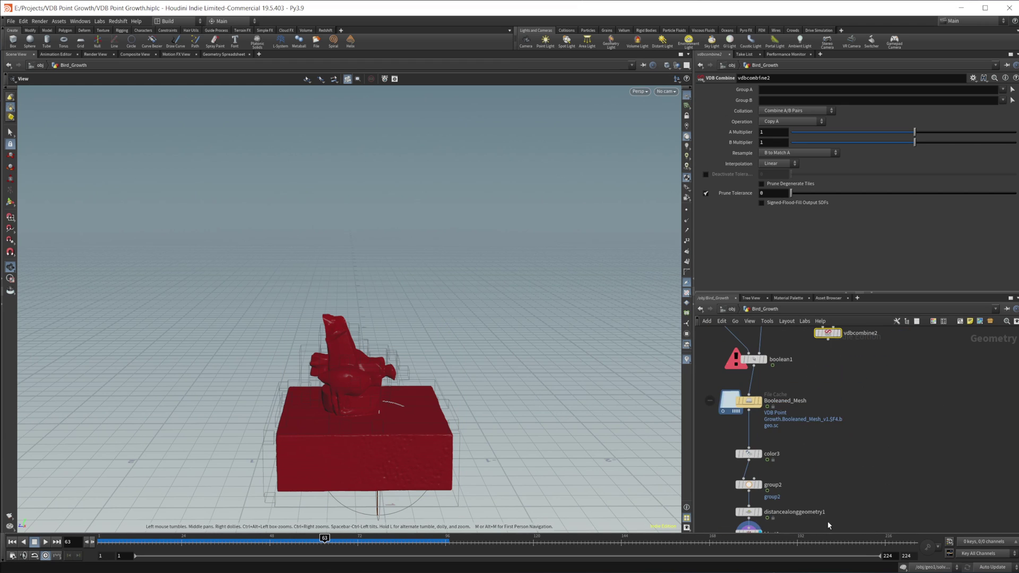
middle_drag(812, 329, 871, 325)
click(811, 331)
middle_drag(869, 397, 870, 442)
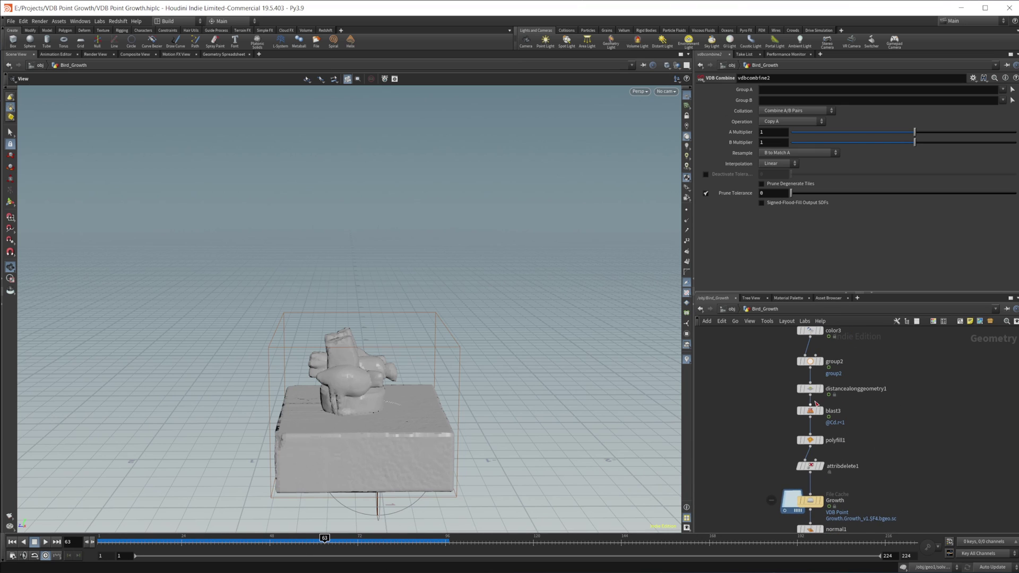
click(820, 410)
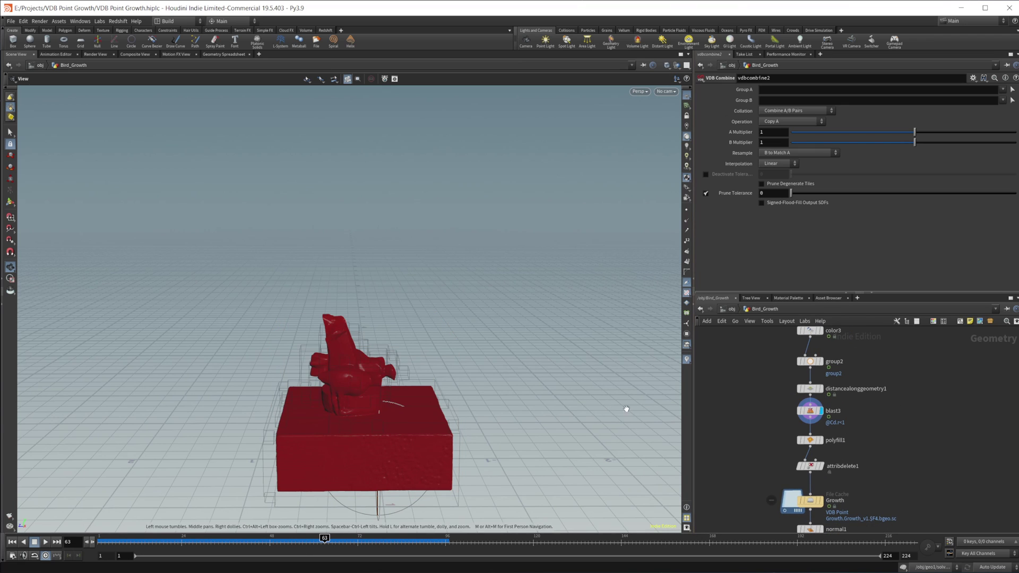
- Display polyfill1 from above and open its Single Polygon fill settings
middle_drag(884, 342, 785, 402)
middle_drag(898, 428, 920, 379)
scroll(887, 438, up, 3)
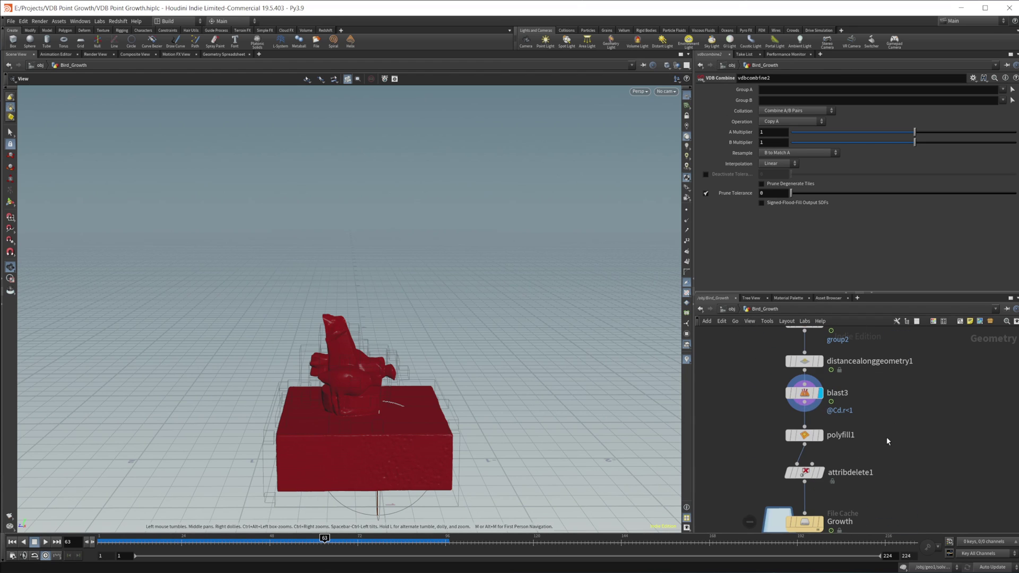
click(821, 435)
drag(341, 351, 340, 430)
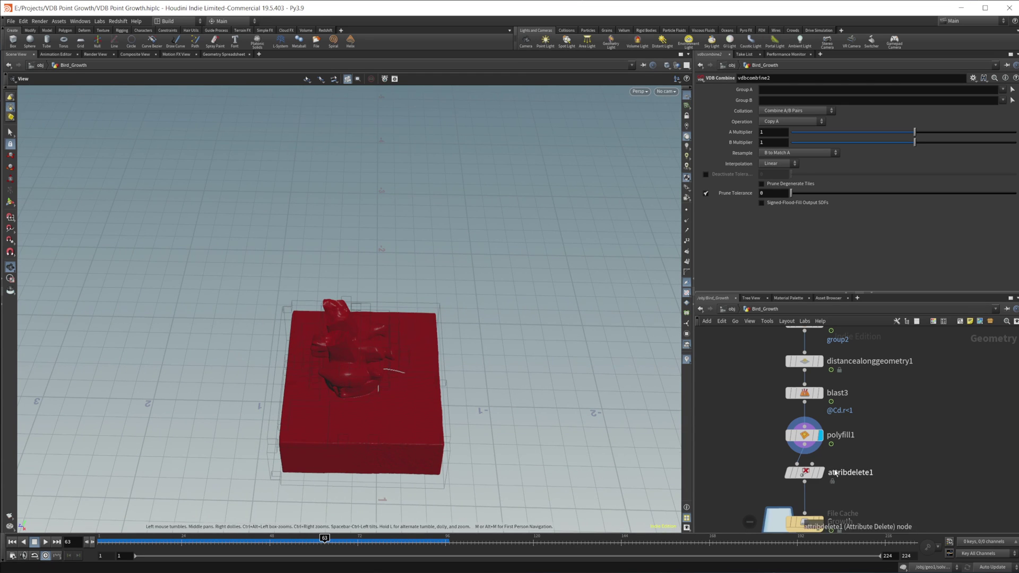
middle_drag(805, 435, 817, 393)
click(816, 394)
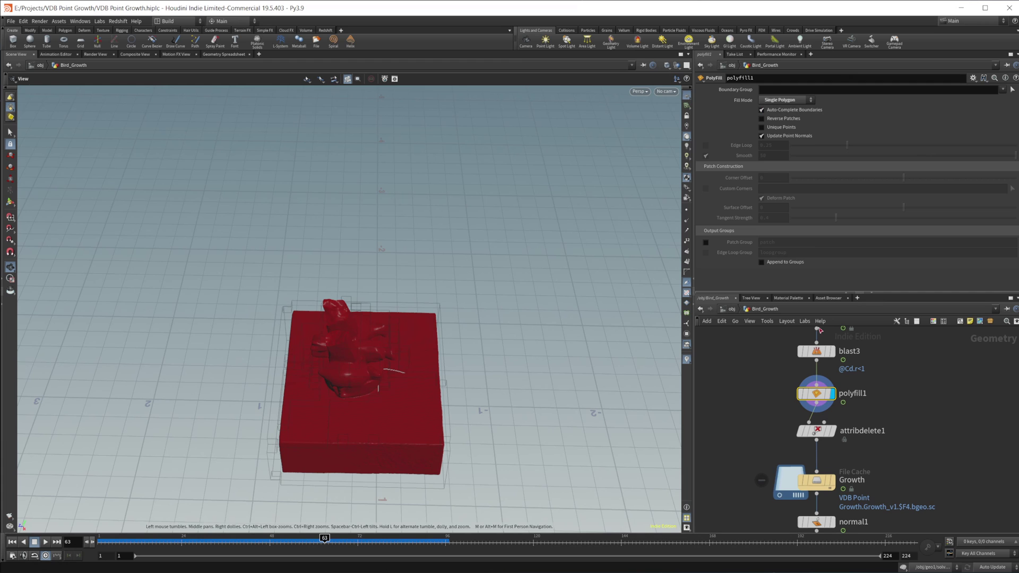
- Display attribdelete1, then the Growth cache, and scrub from frame 89 back to 58
middle_drag(817, 456, 767, 371)
click(841, 383)
click(836, 391)
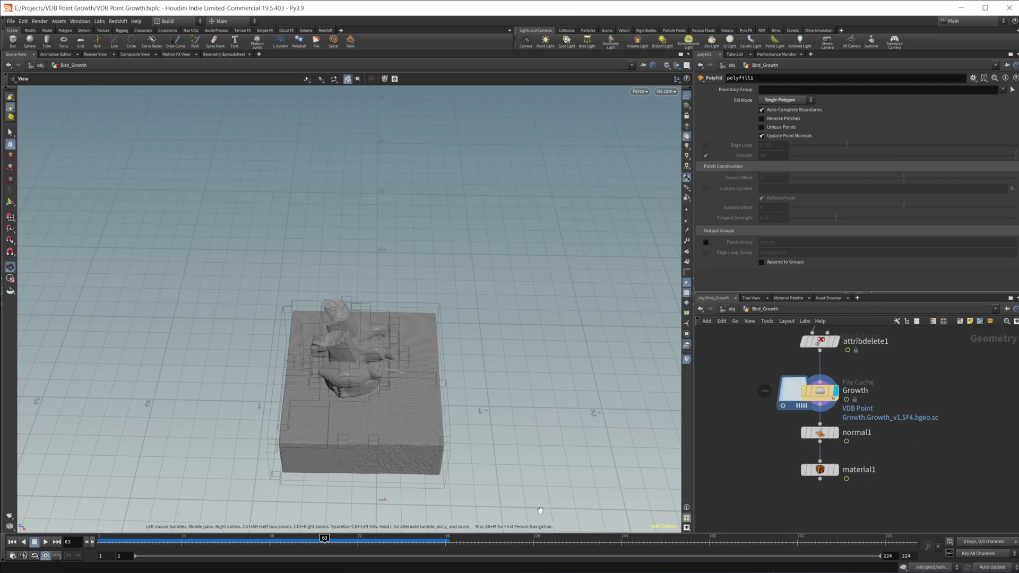
right_drag(454, 449, 364, 444)
drag(364, 444, 382, 341)
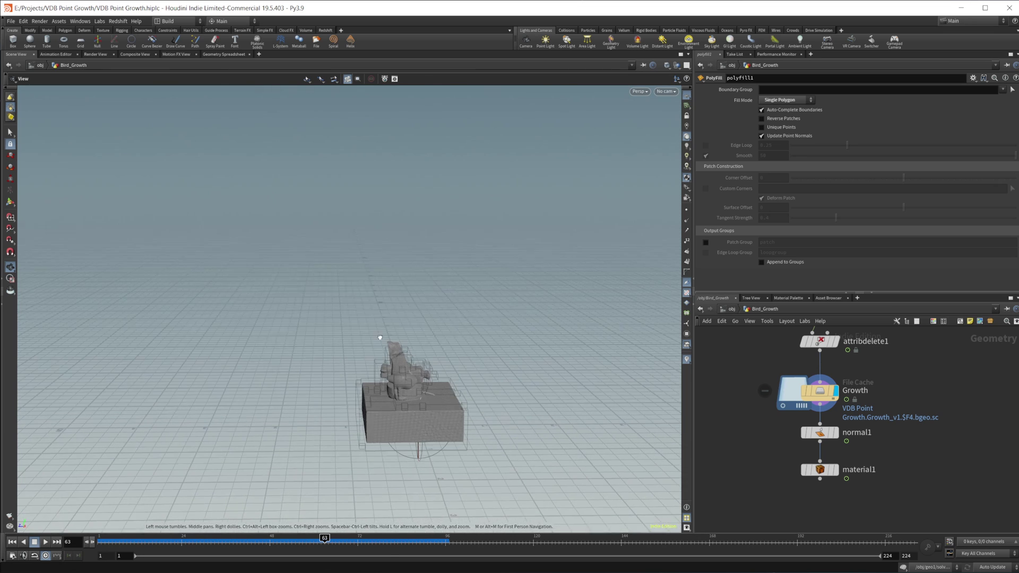
click(419, 539)
drag(407, 539, 307, 539)
scroll(829, 506, down, 3)
middle_drag(877, 484, 854, 485)
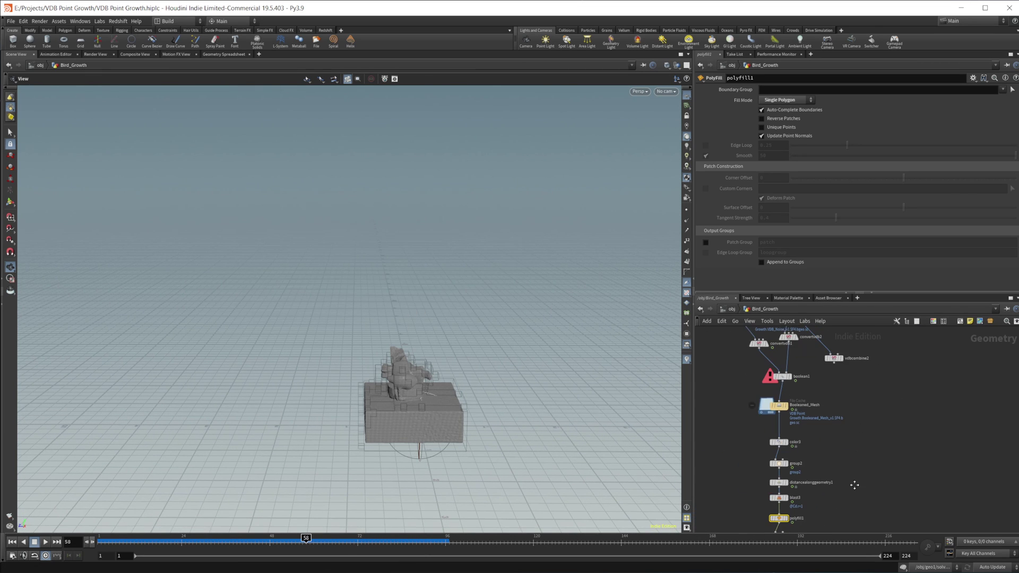
- Check vdbcombine1's info, cancel a stray wire, and scrub forward until the bird's neck grows
middle_click(788, 336)
middle_drag(814, 321, 834, 401)
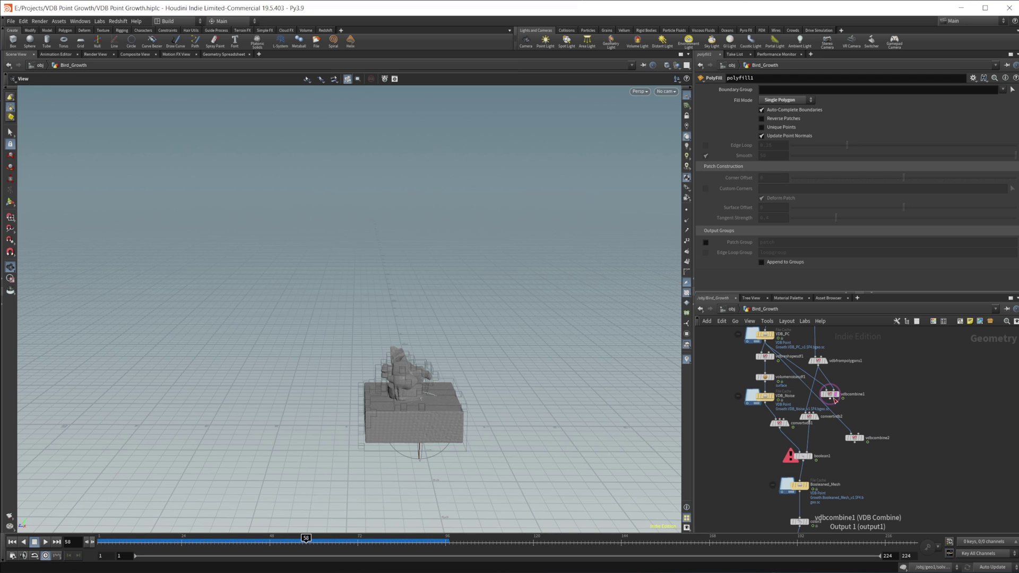
click(834, 401)
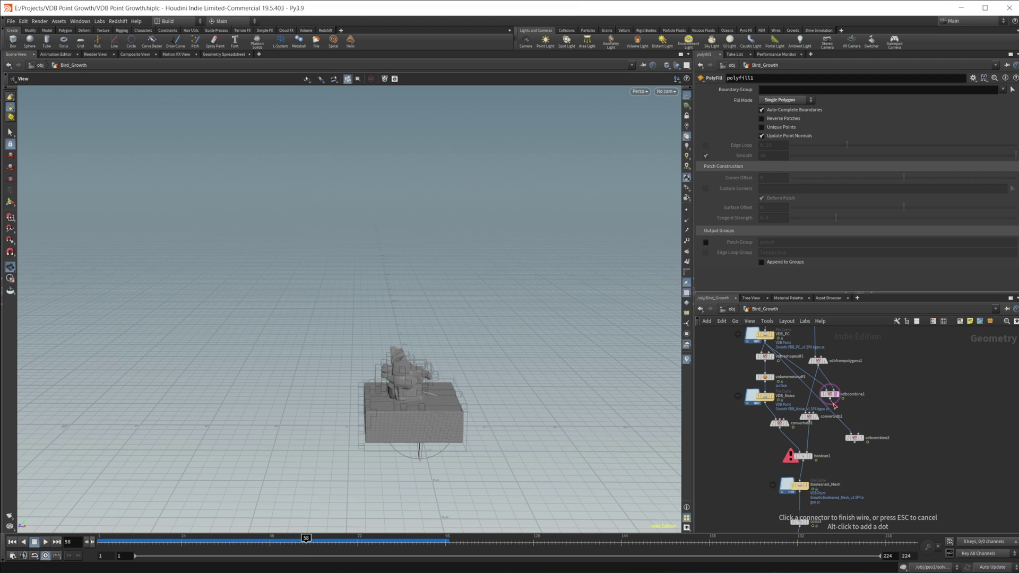
key(Escape)
middle_drag(865, 530, 886, 425)
drag(451, 409, 666, 245)
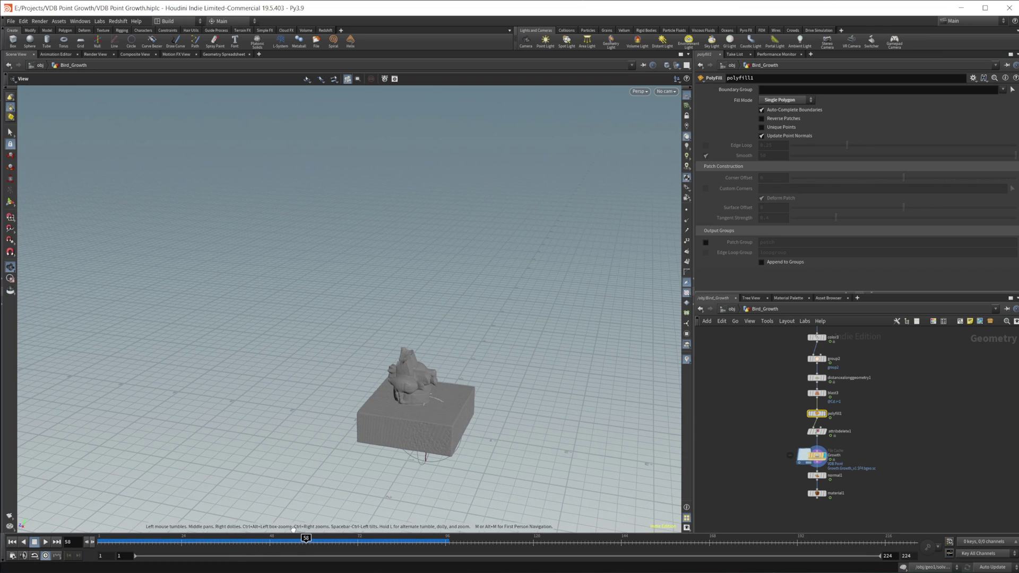
drag(295, 540, 896, 556)
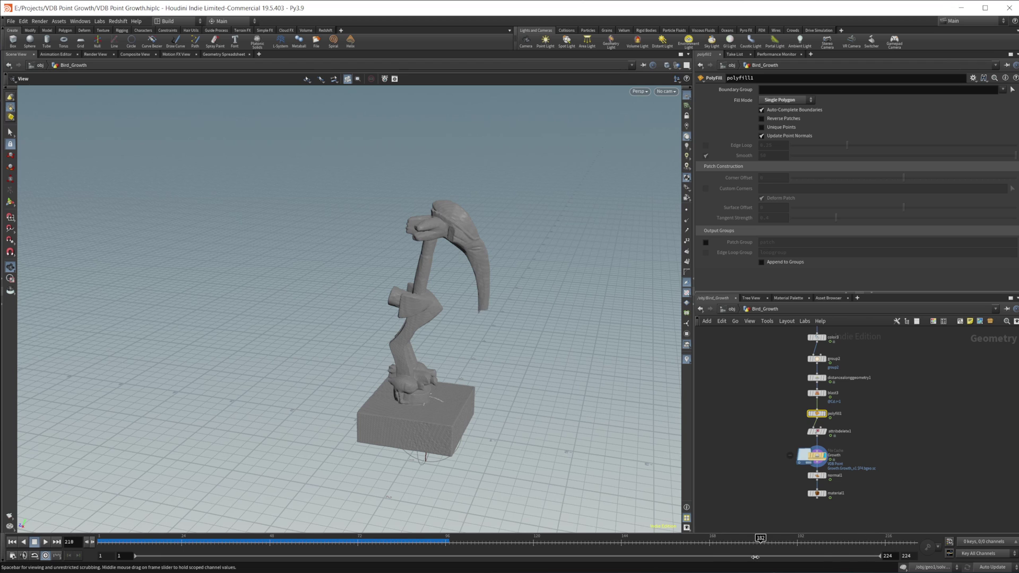
- Scrub the timeline back to frame 90 so the neck and beak shrink
drag(755, 557, 435, 499)
scroll(877, 472, up, 2)
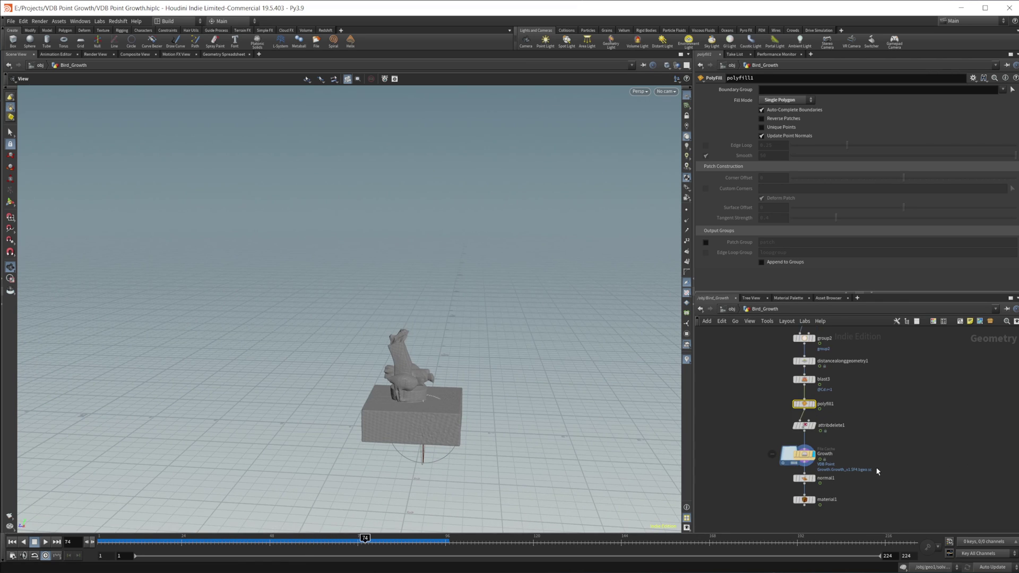
middle_drag(877, 471, 872, 429)
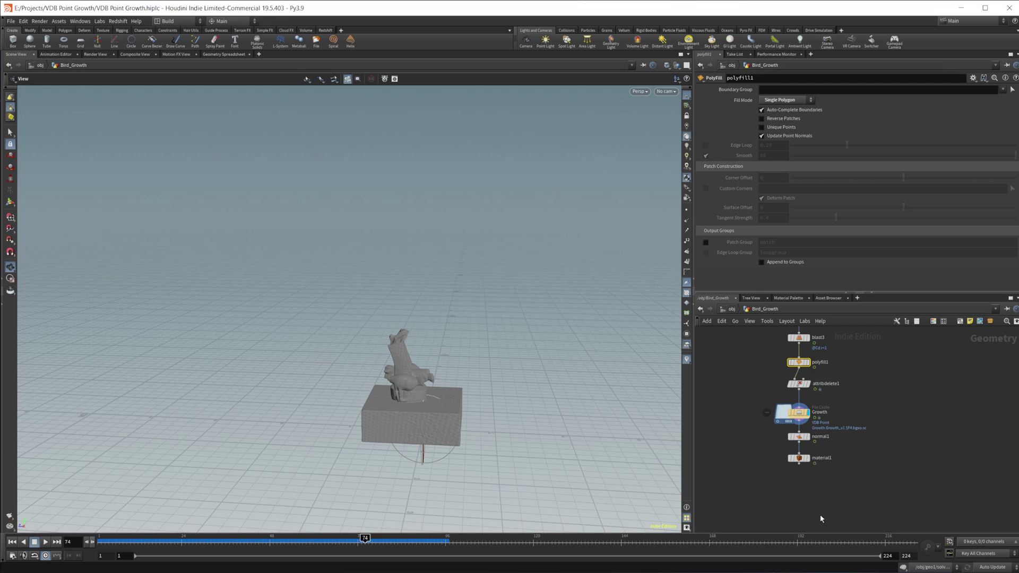
drag(366, 541, 422, 540)
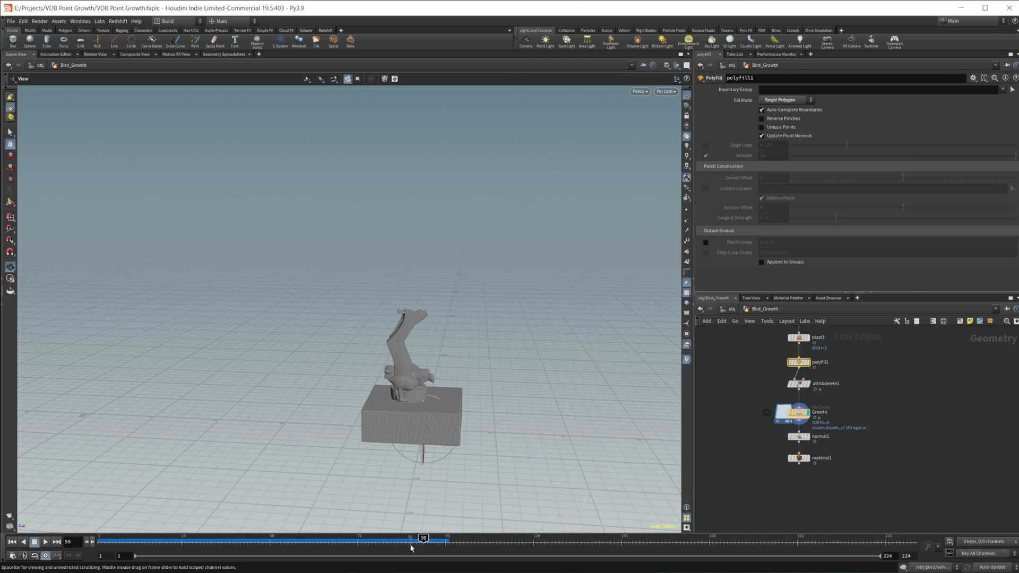
- Pan the network past Booleaned_Mesh and color3 up to VDB_PC and VDB_Noise
middle_drag(871, 351, 869, 459)
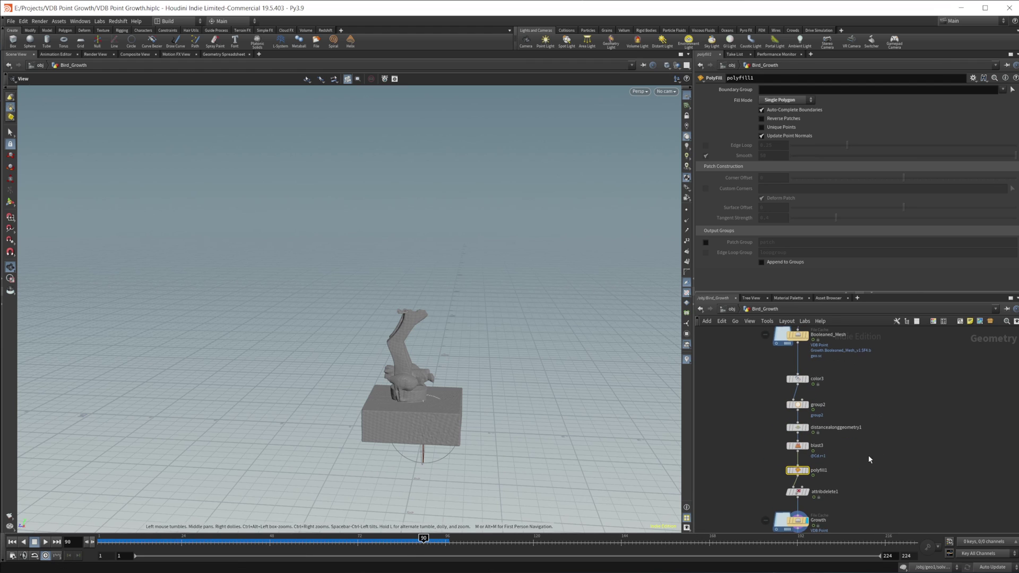
middle_drag(883, 368, 844, 447)
scroll(830, 401, up, 2)
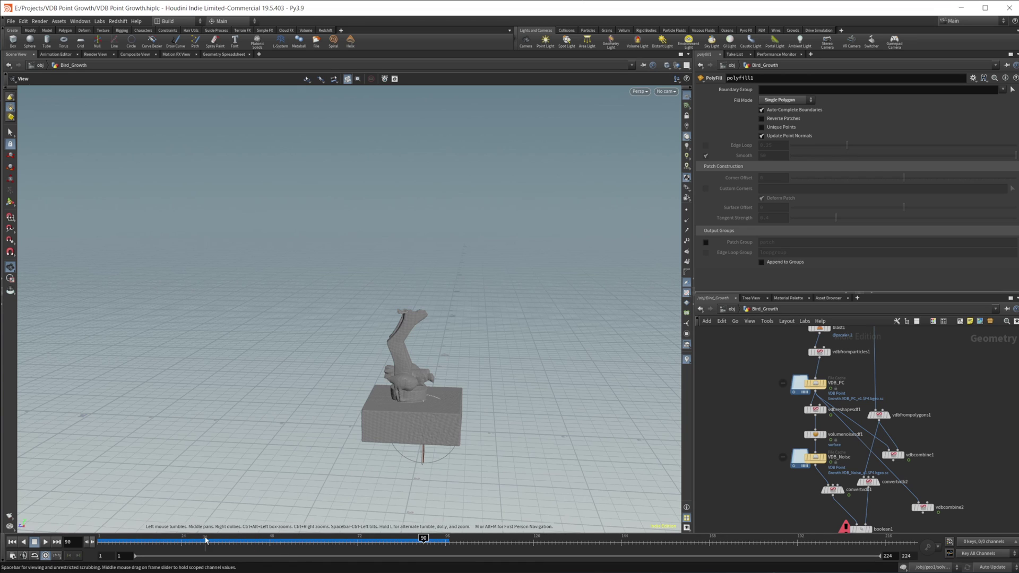
- Select vdbcombine2 to view its settings, then step back to frame 82 and scrub to 58
scroll(959, 491, down, 2)
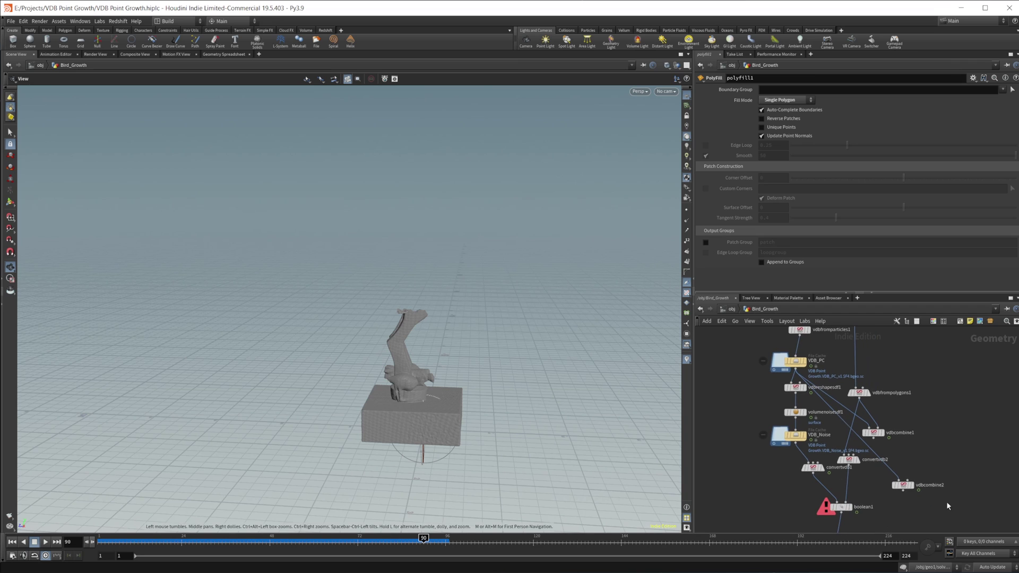
drag(928, 496, 884, 455)
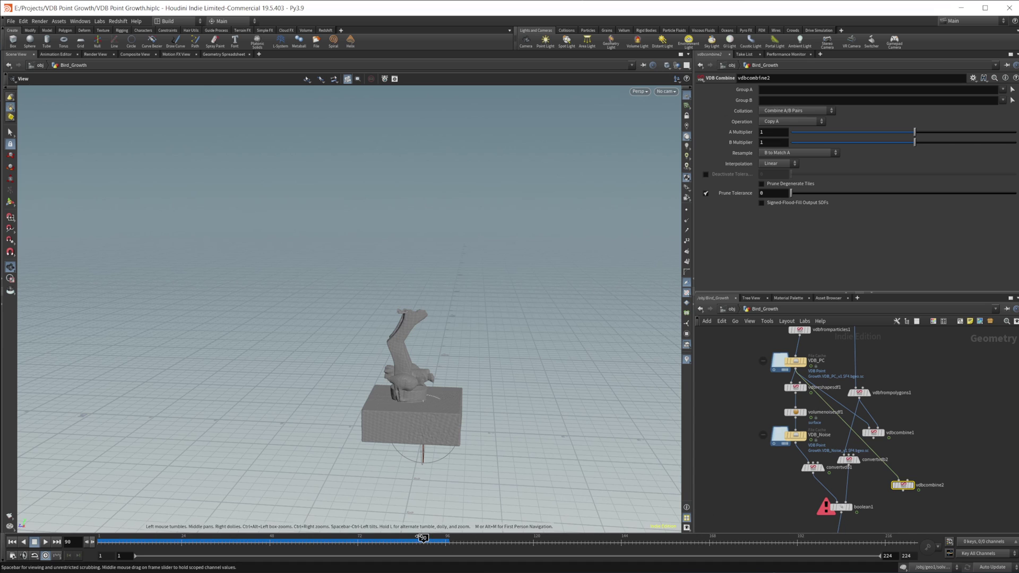
key(Left)
key(Left)
key(Left)
key(Left)
key(Left)
key(Left)
key(Left)
key(Left)
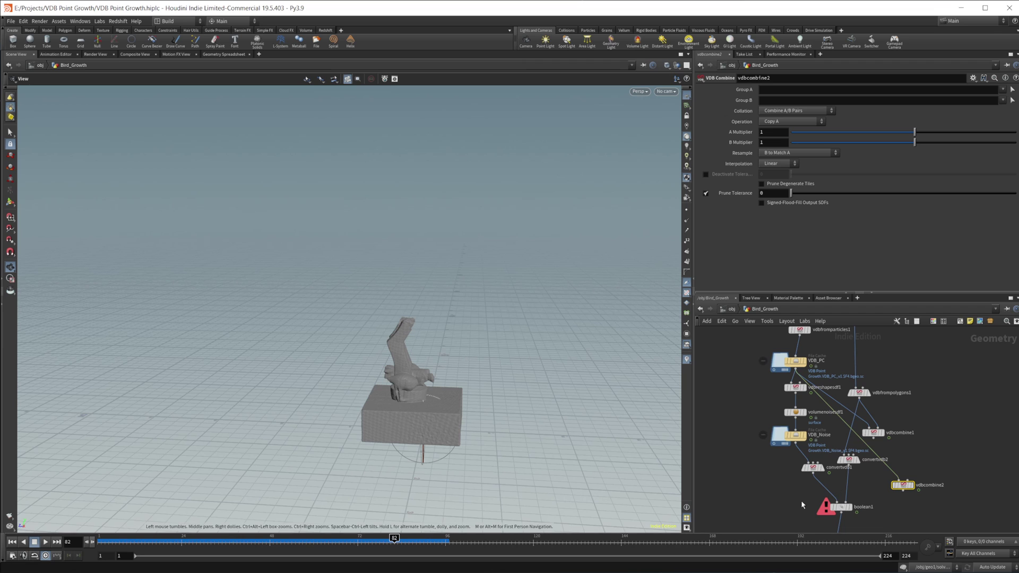
drag(394, 540, 306, 546)
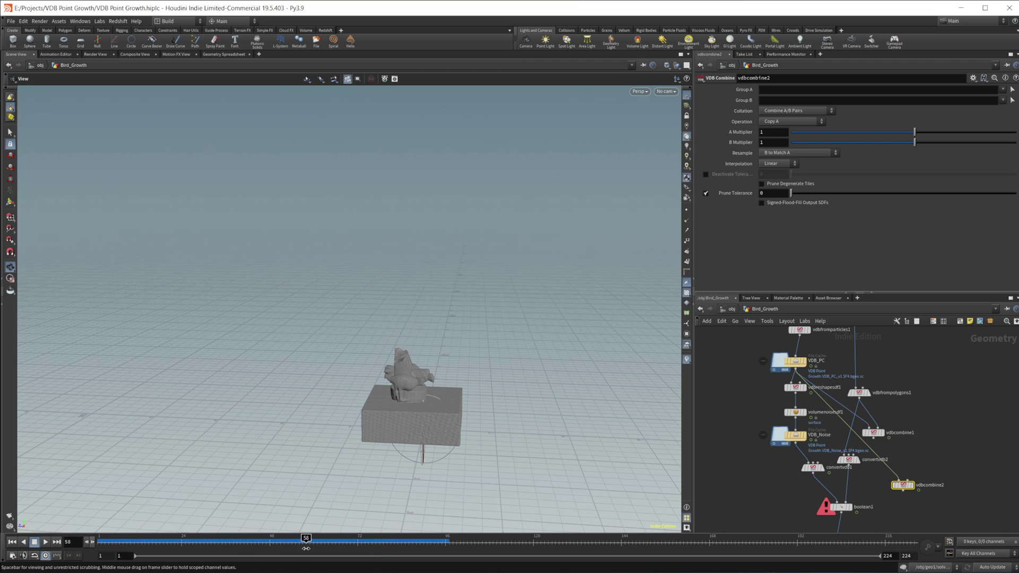
scroll(857, 414, up, 2)
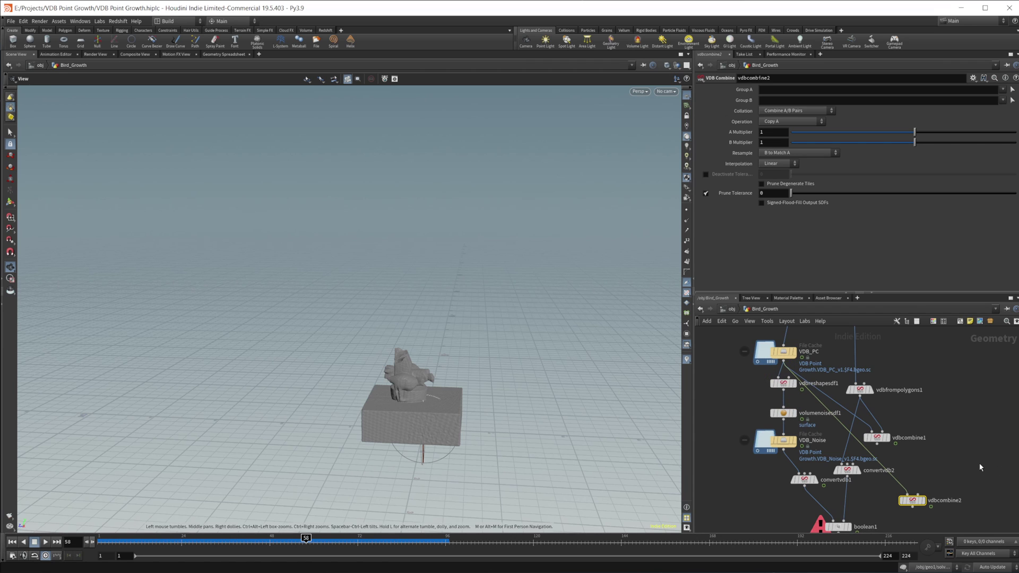
middle_drag(871, 502, 873, 473)
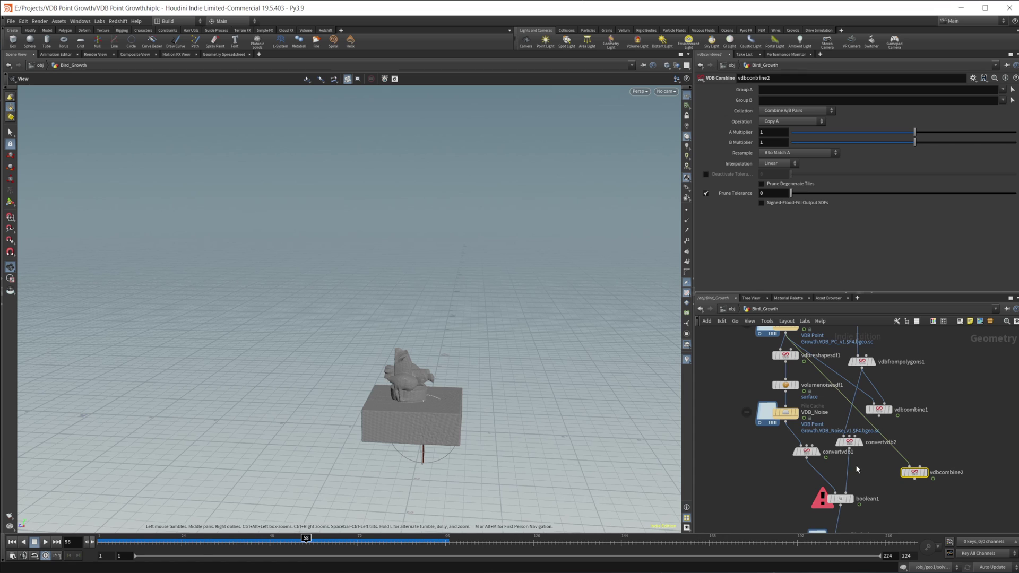